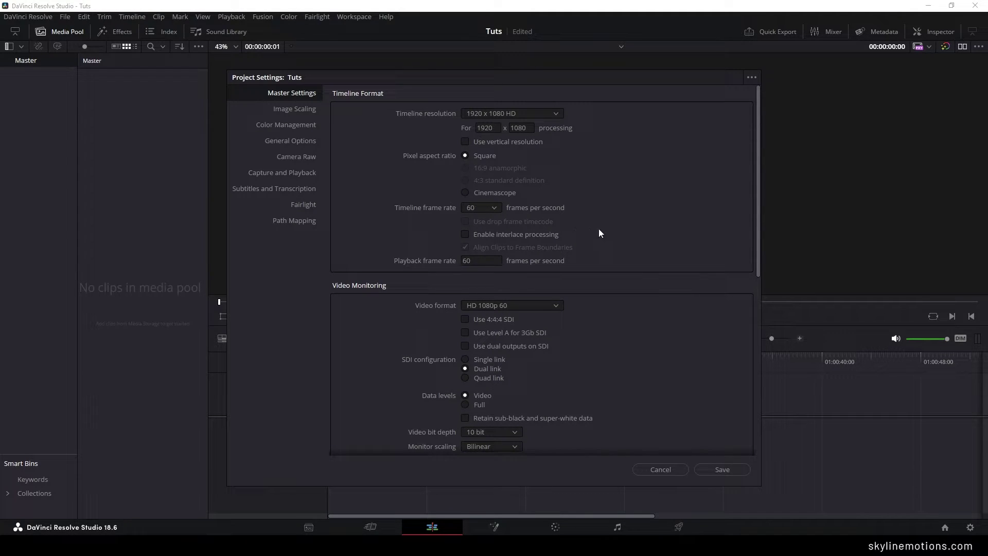
Save the project settings and import pexels-yan-krukov-7315658, keeping the project's 60 fps.
{"action": "left_click", "coordinate": [721, 470]}
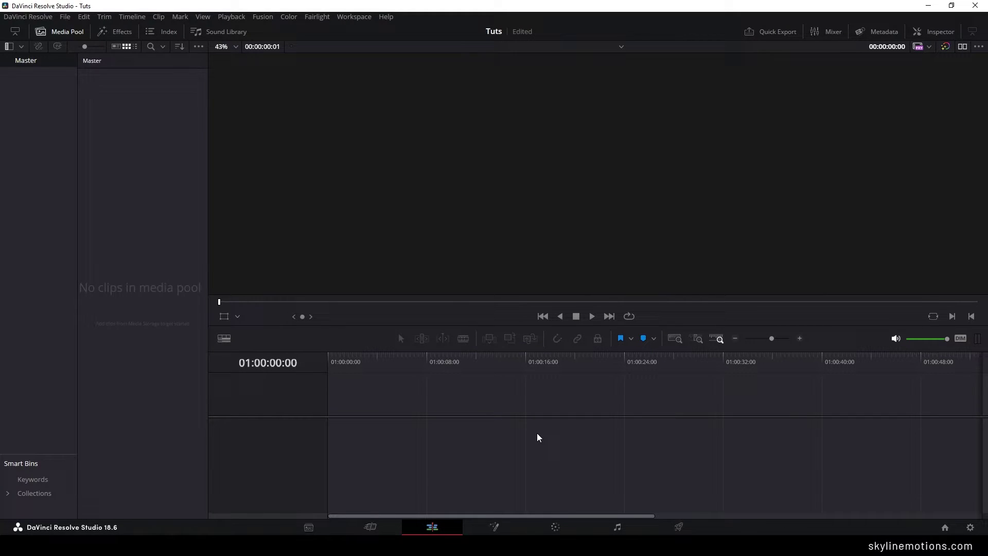
{"action": "right_click", "coordinate": [110, 171]}
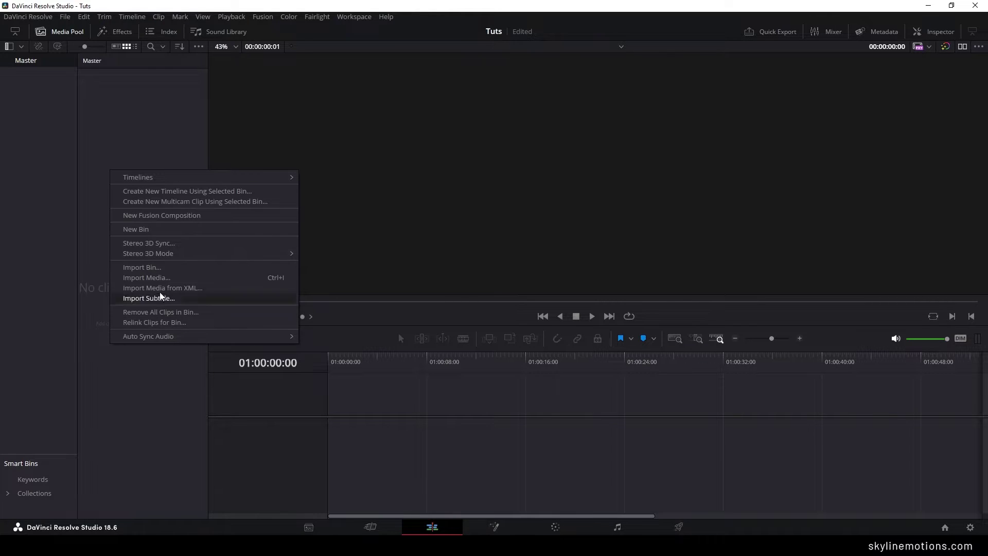
{"action": "left_click", "coordinate": [162, 276]}
{"action": "scroll", "coordinate": [295, 190], "scroll_direction": "down", "scroll_amount": 3}
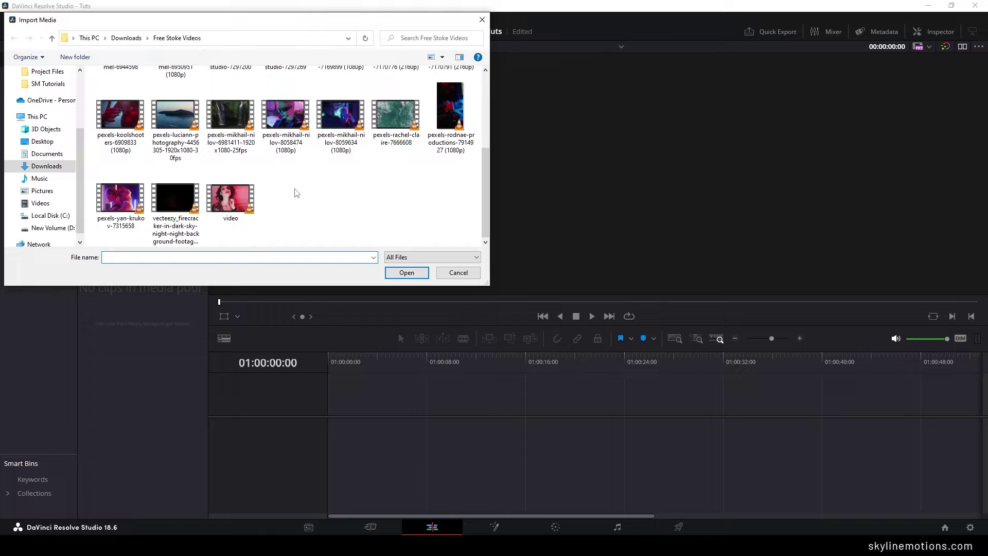
{"action": "left_click", "coordinate": [129, 204]}
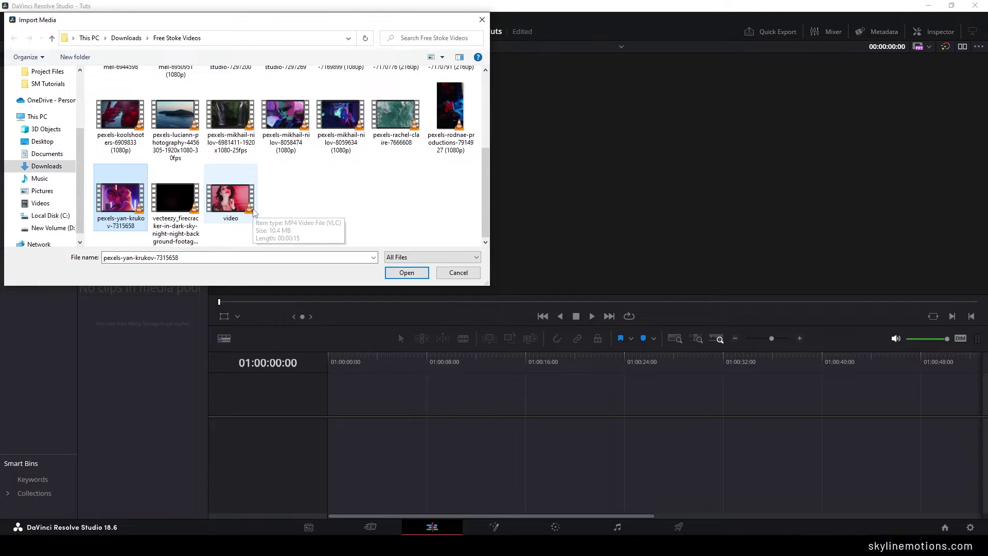
{"action": "left_click", "coordinate": [407, 272]}
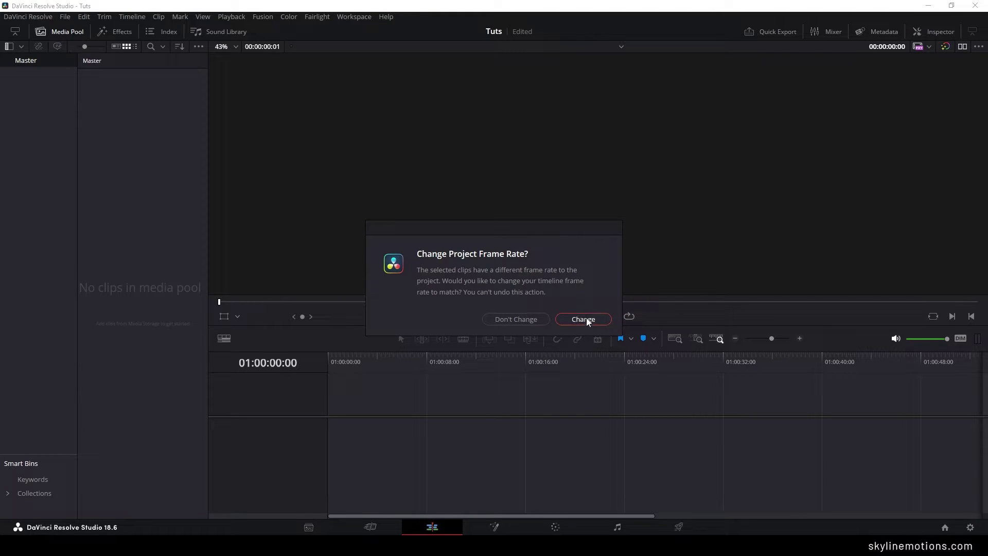
{"action": "left_click", "coordinate": [515, 319]}
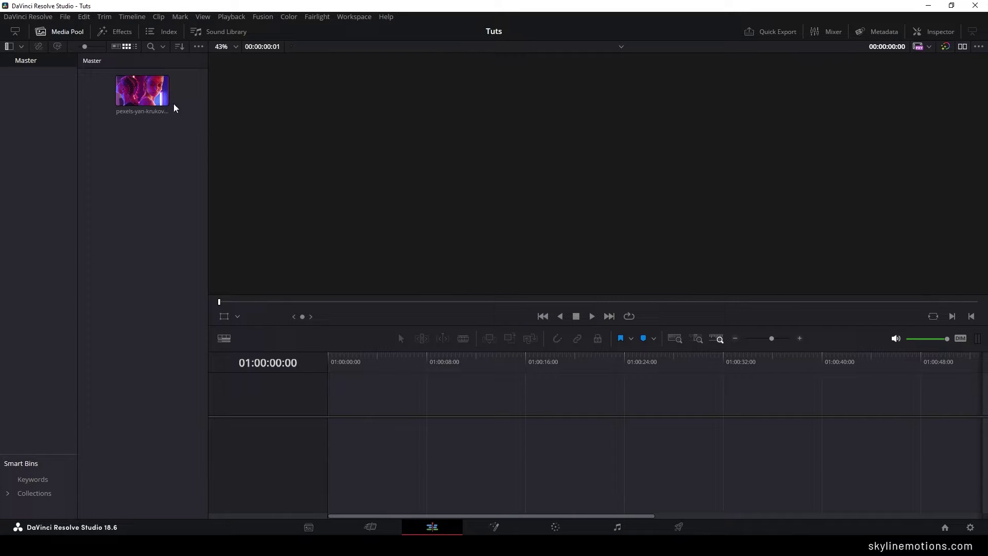
Build Timeline 1 from the Pexels clip, with an Adjustment Clip on V2, both ending at about 5 seconds.
{"action": "left_click_drag", "start_coordinate": [165, 102], "coordinate": [326, 423]}
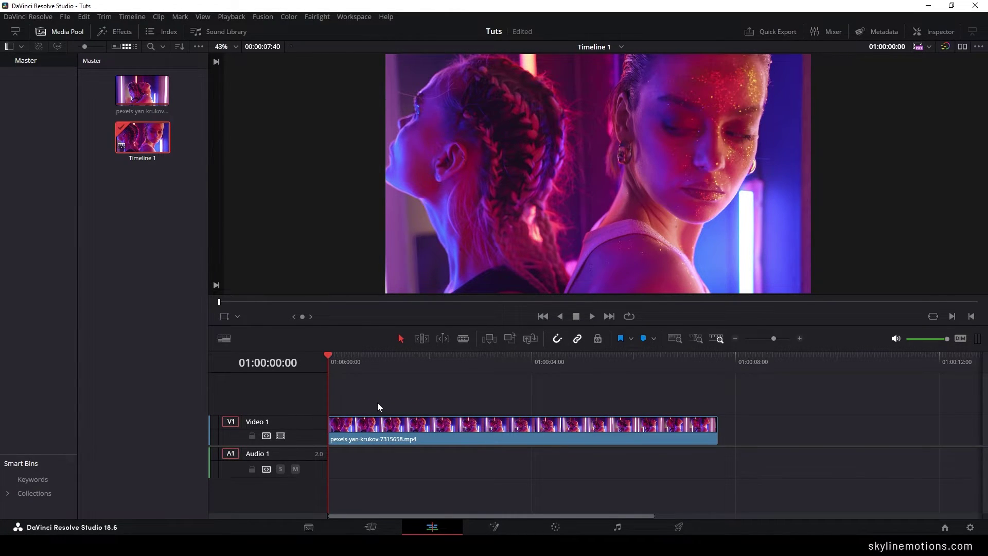
{"action": "left_click", "coordinate": [130, 34]}
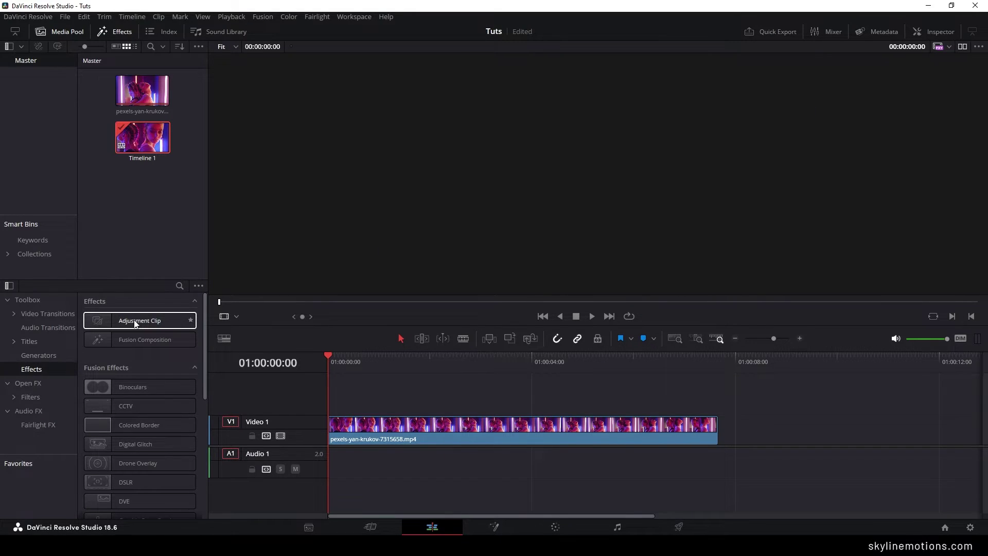
{"action": "left_click_drag", "start_coordinate": [125, 323], "coordinate": [394, 393]}
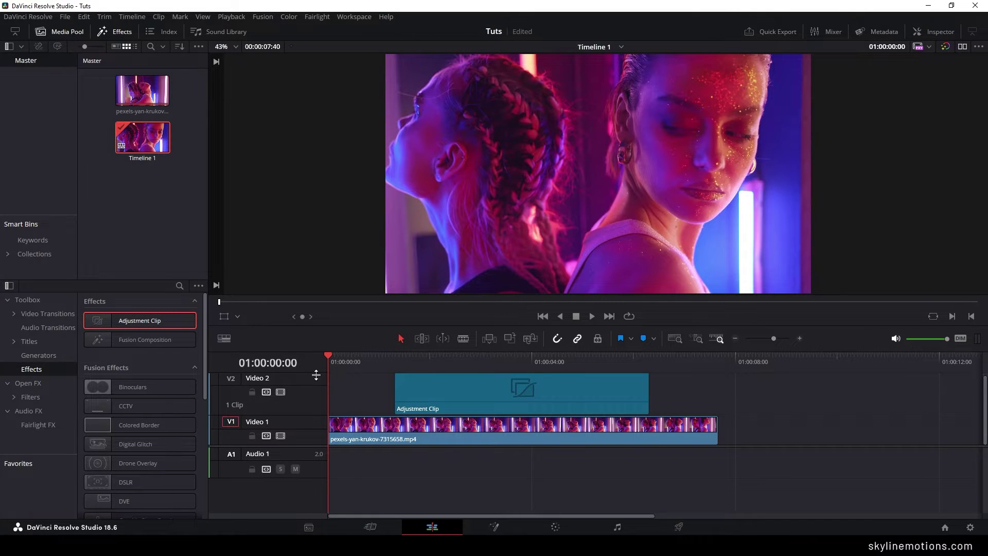
{"action": "left_click_drag", "start_coordinate": [316, 375], "coordinate": [315, 394]}
{"action": "left_click_drag", "start_coordinate": [510, 409], "coordinate": [434, 405]}
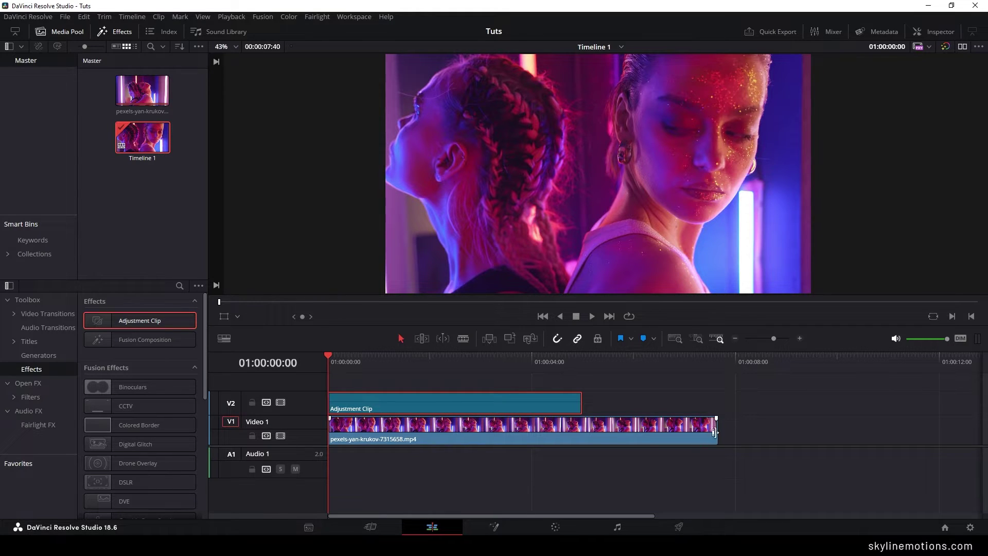
{"action": "left_click_drag", "start_coordinate": [716, 430], "coordinate": [581, 428]}
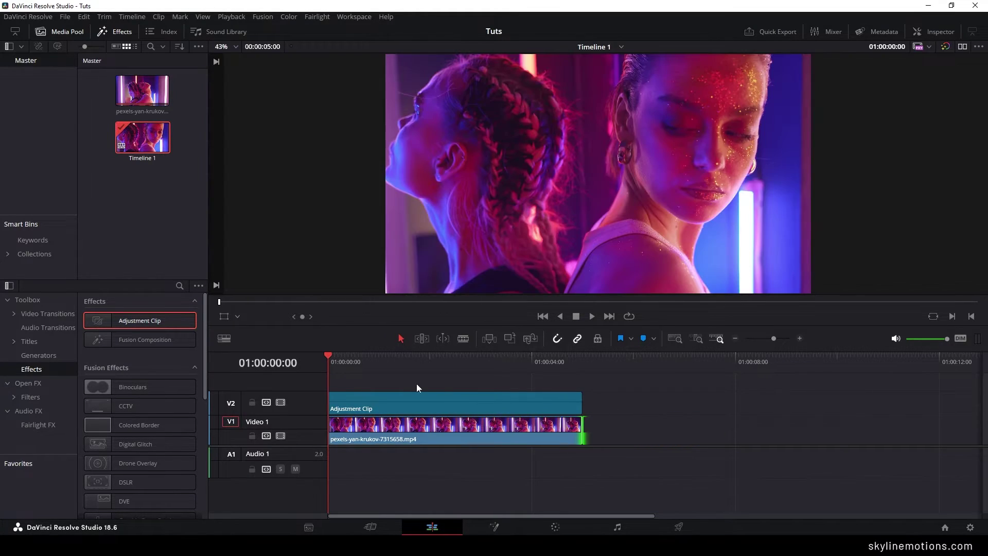
{"action": "left_click_drag", "start_coordinate": [362, 361], "coordinate": [332, 363]}
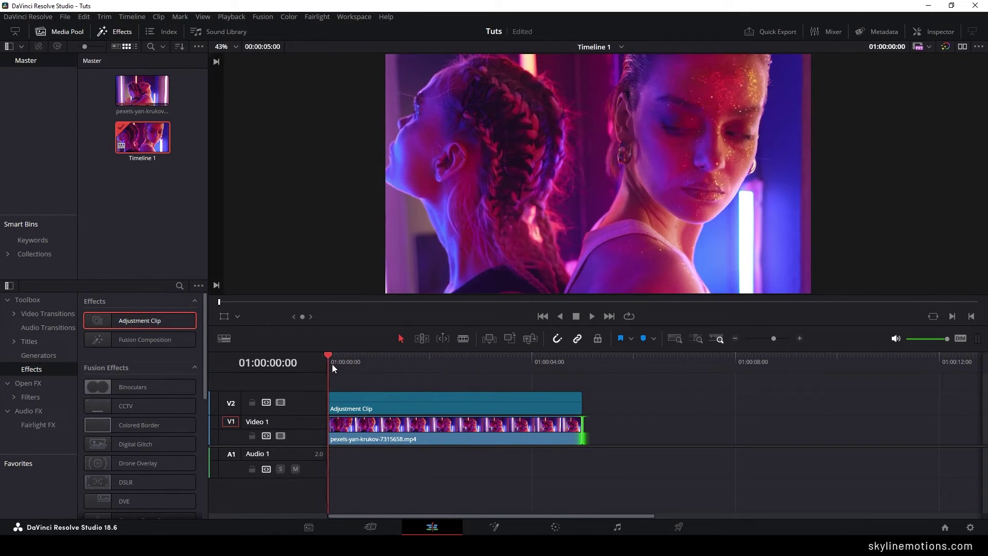
Open the Adjustment Clip in Fusion, disconnect MediaIn1 from MediaOut1, and use a single viewer.
{"action": "left_click", "coordinate": [491, 527]}
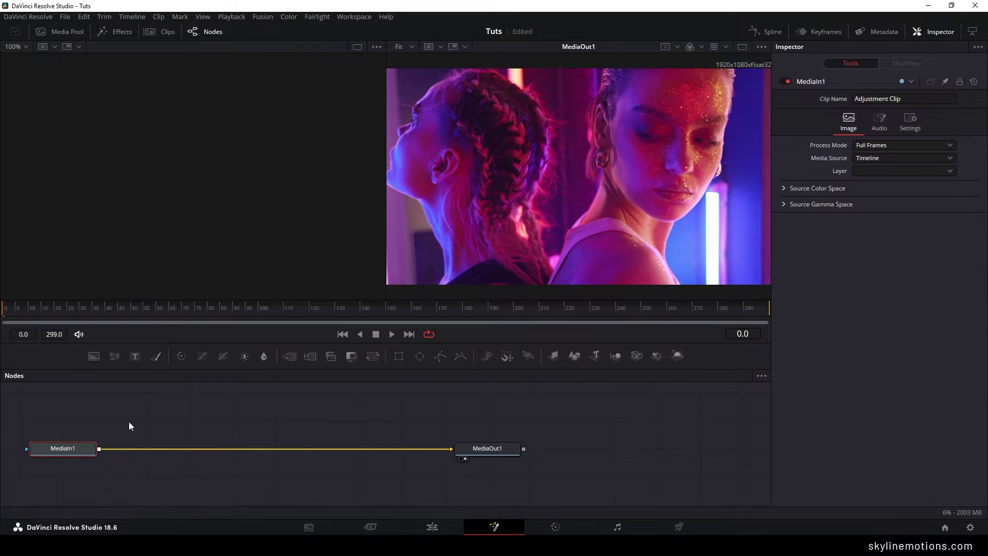
{"action": "left_click_drag", "start_coordinate": [84, 430], "coordinate": [190, 434]}
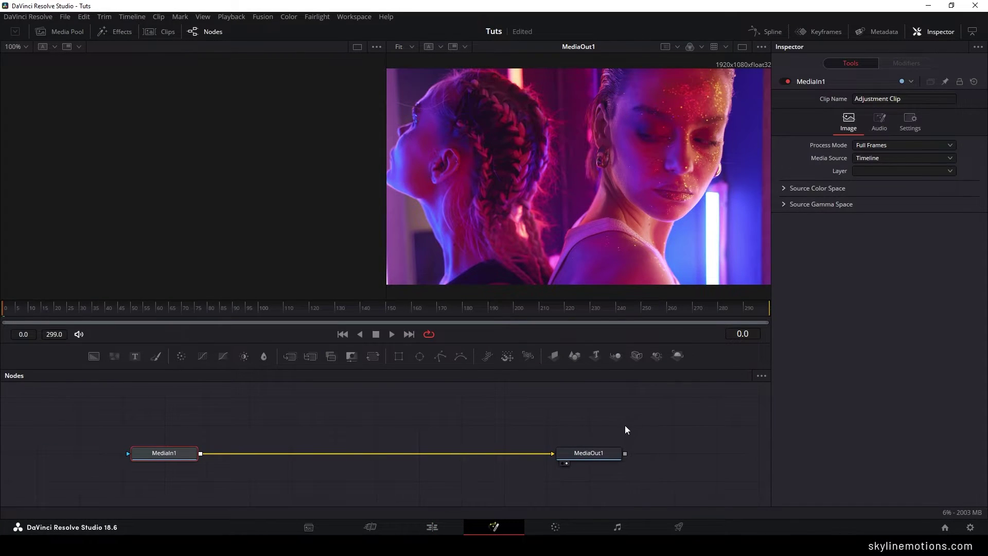
{"action": "left_click_drag", "start_coordinate": [552, 453], "coordinate": [356, 461]}
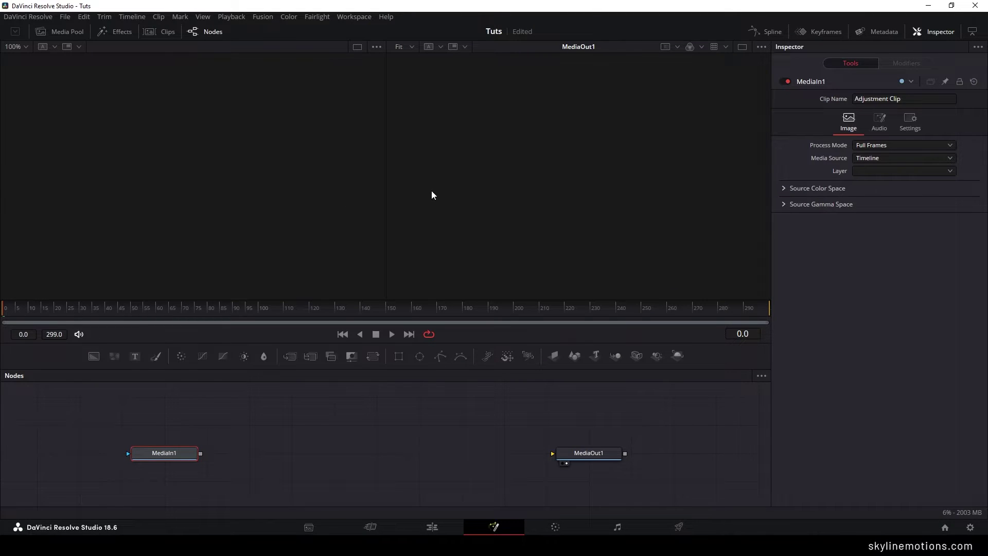
{"action": "left_click", "coordinate": [744, 48]}
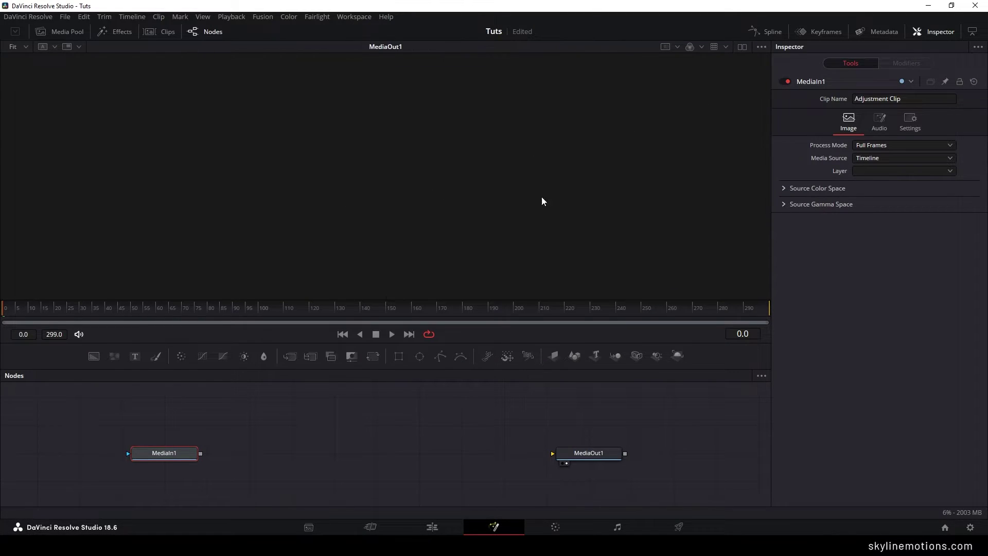
{"action": "left_click", "coordinate": [299, 413]}
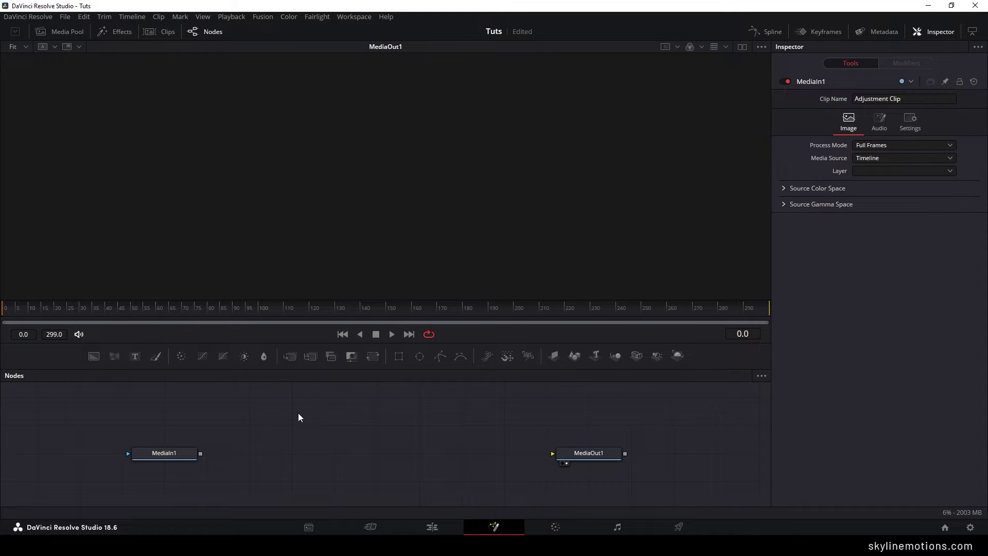
Add a Background node to the graph and rename it 'Circle'.
{"action": "left_click_drag", "start_coordinate": [93, 355], "coordinate": [266, 428]}
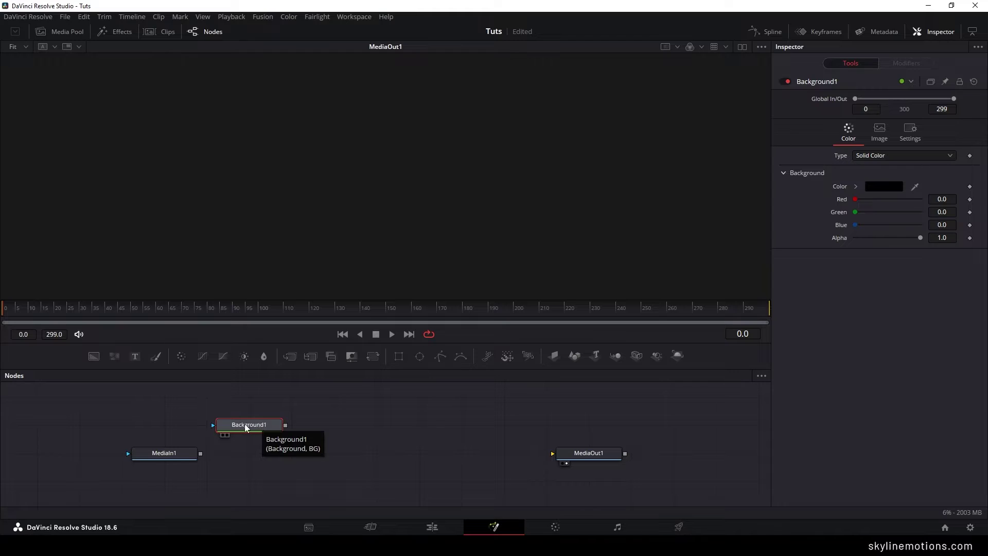
{"action": "key", "text": "F2"}
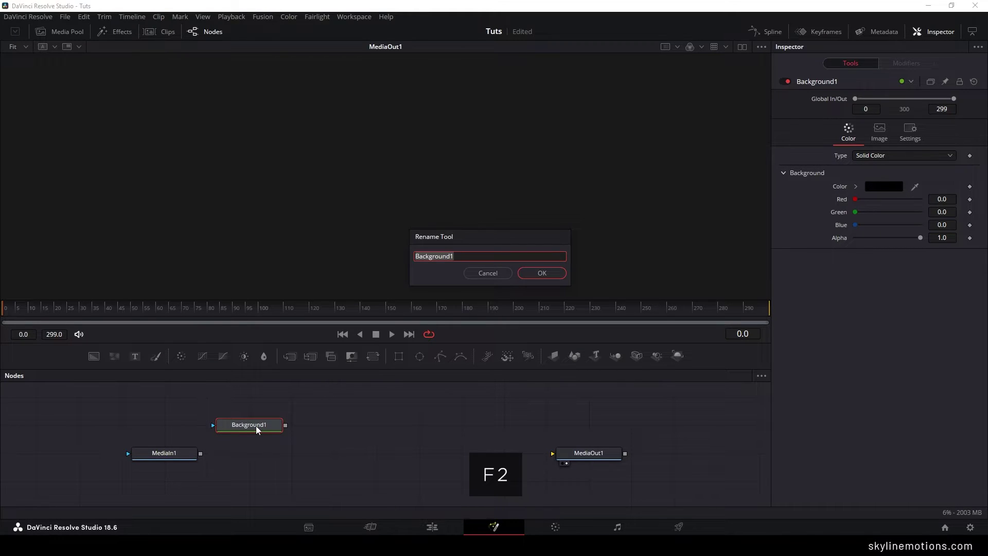
{"action": "left_click", "coordinate": [479, 277]}
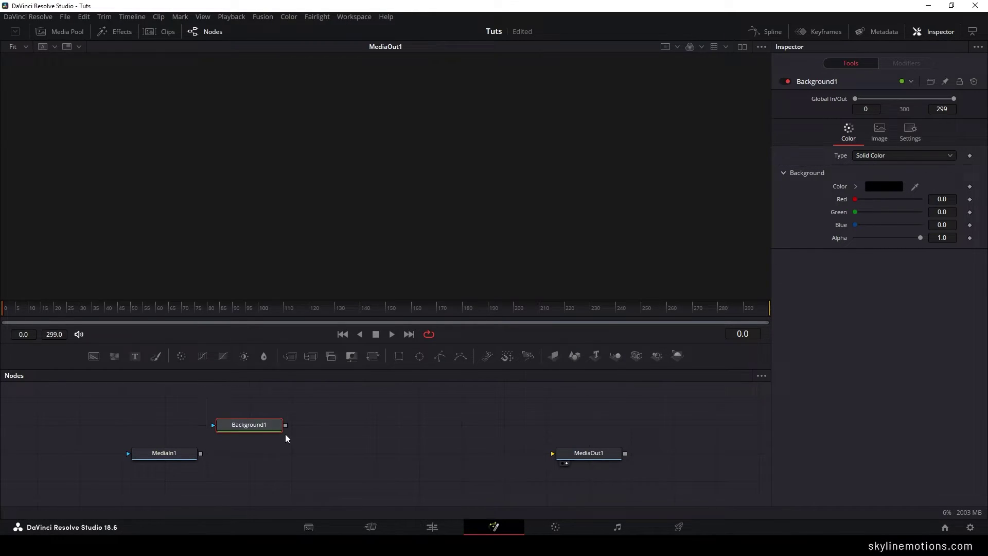
{"action": "right_click", "coordinate": [258, 425]}
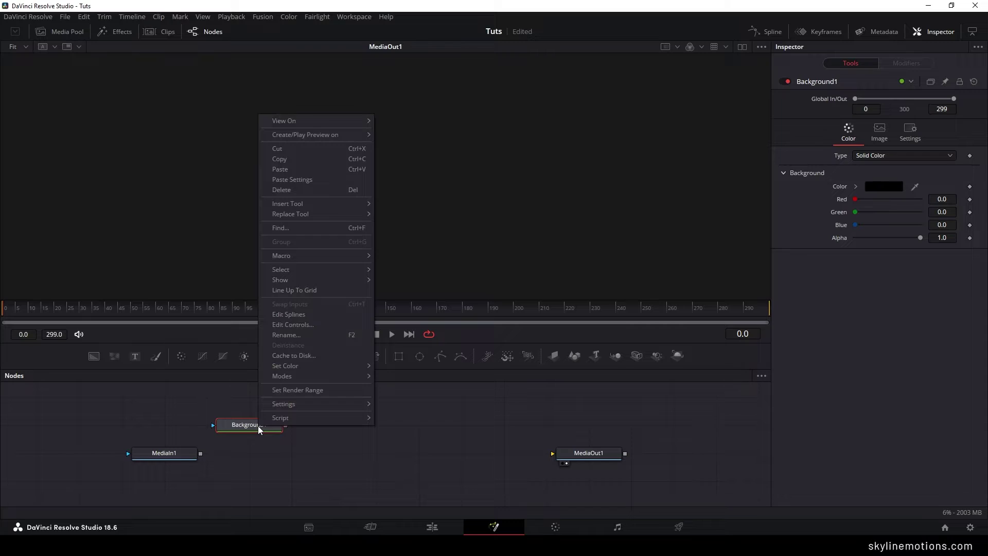
{"action": "left_click", "coordinate": [304, 335]}
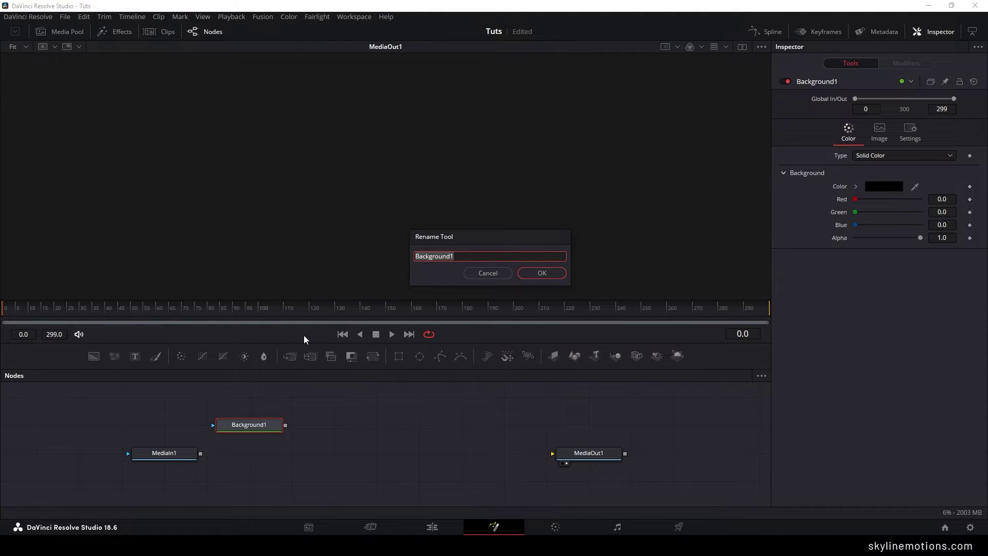
{"action": "type", "text": "Circle"}
{"action": "left_click", "coordinate": [533, 273]}
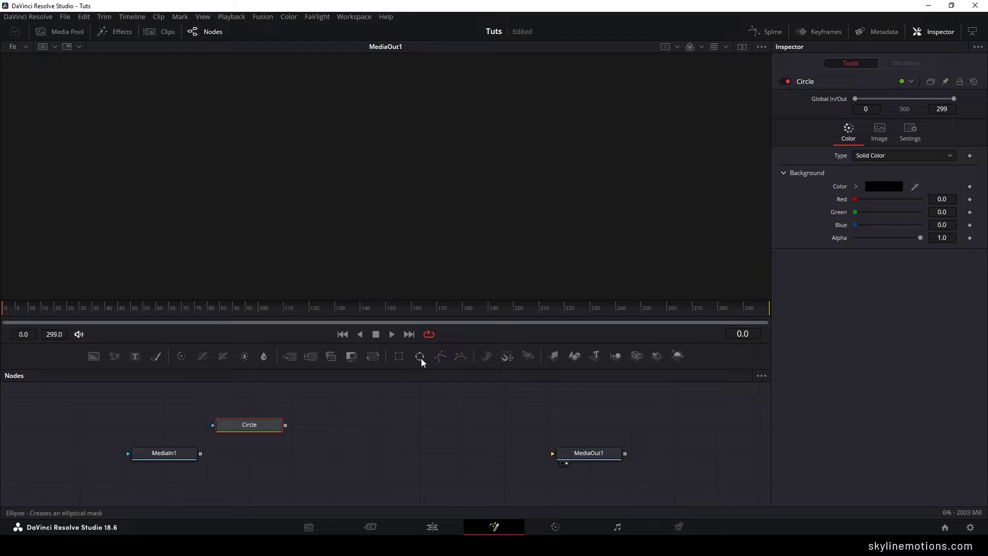
Mask the Circle node with an Ellipse and set its Width and Height to 0.6.
{"action": "left_click_drag", "start_coordinate": [421, 358], "coordinate": [264, 436]}
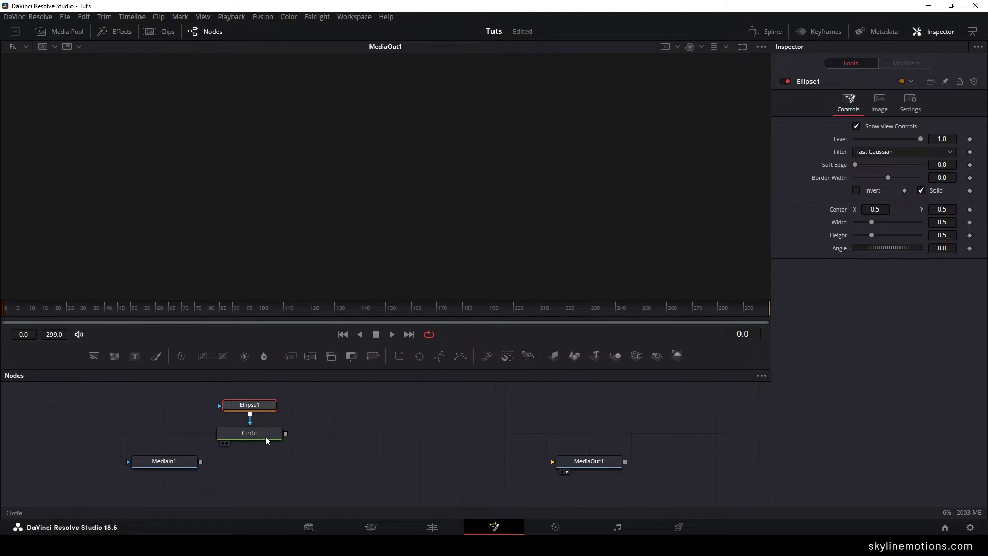
{"action": "key", "text": "1"}
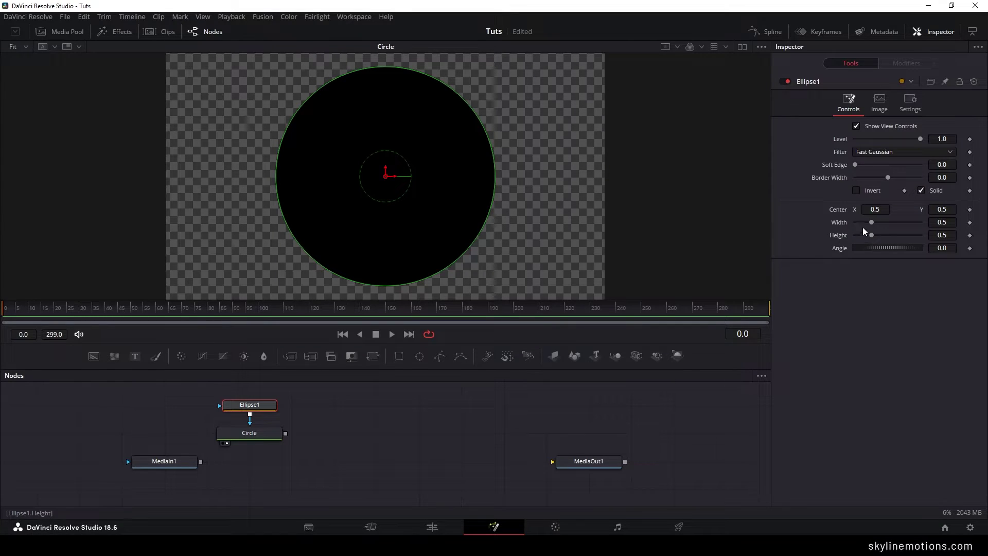
{"action": "left_click", "coordinate": [947, 225]}
{"action": "type", "text": "6"}
{"action": "key", "text": "Tab"}
{"action": "type", "text": "0.6"}
{"action": "key", "text": "Tab"}
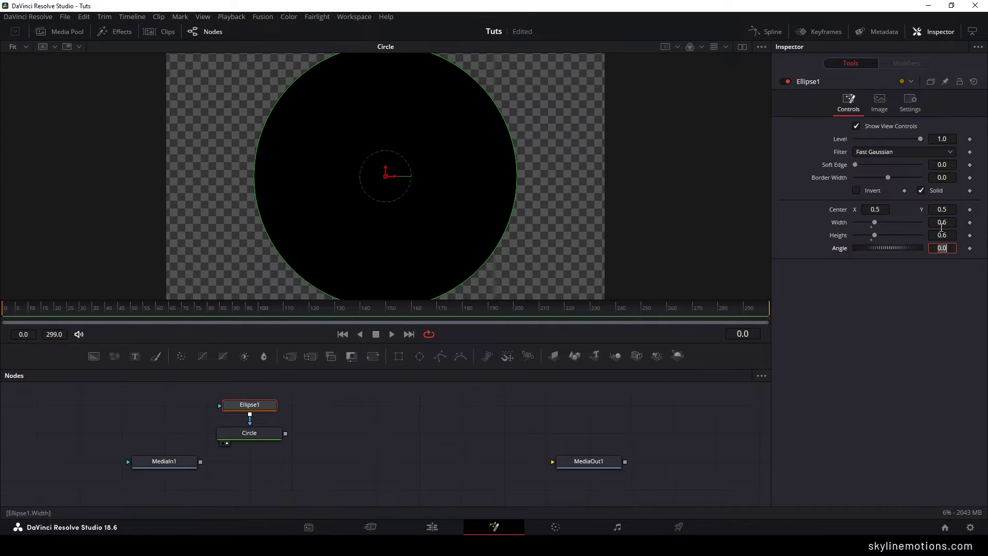
Uncheck Solid and set the ellipse Border Width to 0.16 to form a ring.
{"action": "left_click", "coordinate": [918, 192]}
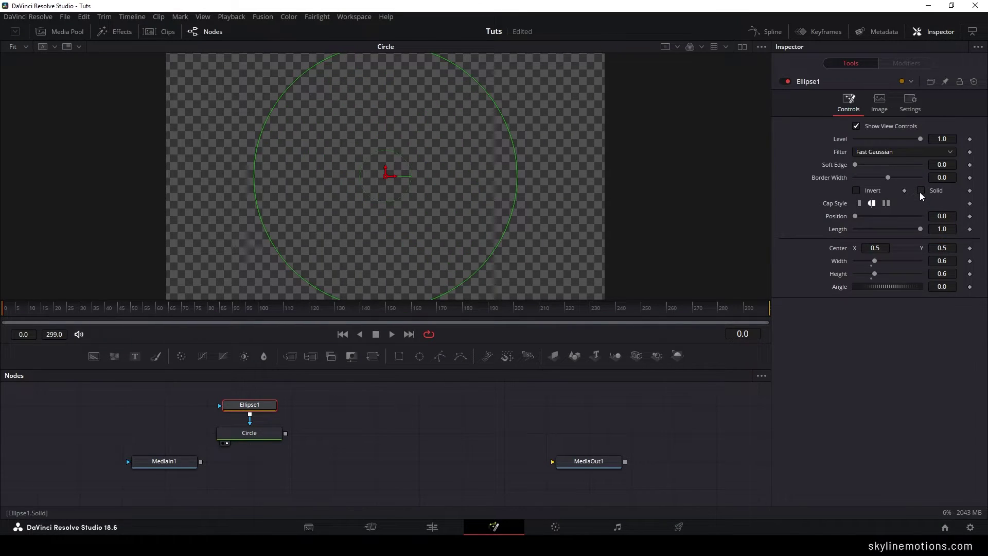
{"action": "left_click_drag", "start_coordinate": [886, 177], "coordinate": [913, 178]}
{"action": "left_click", "coordinate": [946, 177]}
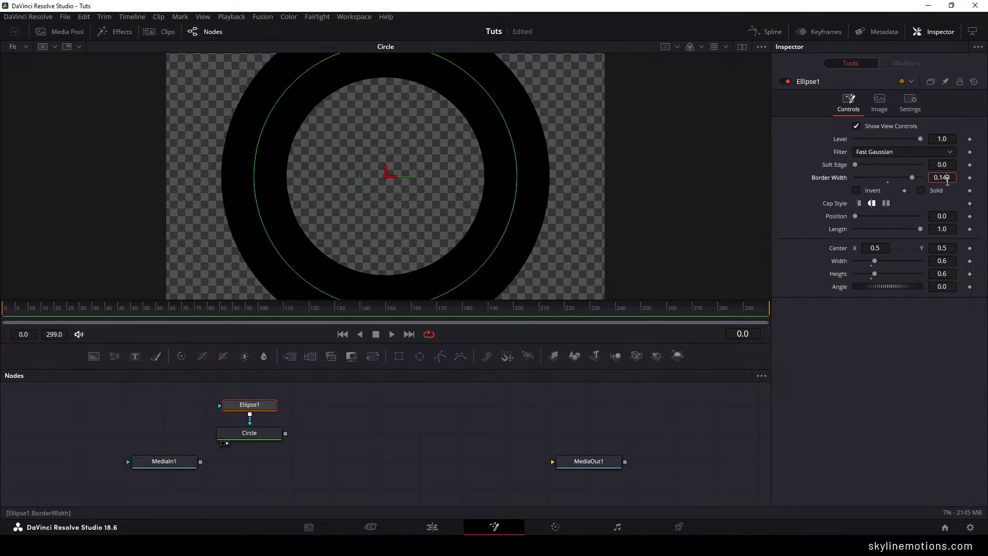
{"action": "type", "text": "0.16"}
{"action": "key", "text": "Tab"}
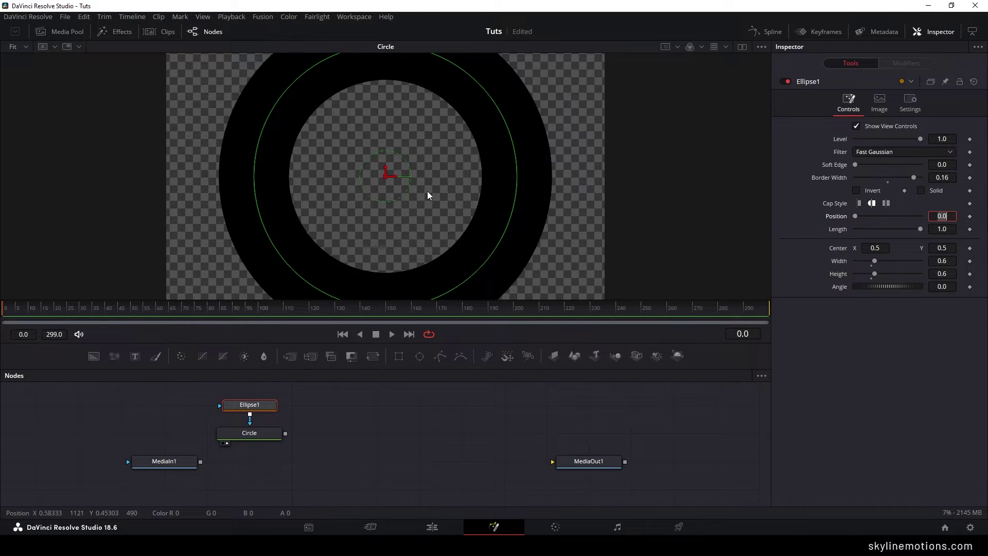
{"action": "left_click", "coordinate": [309, 310]}
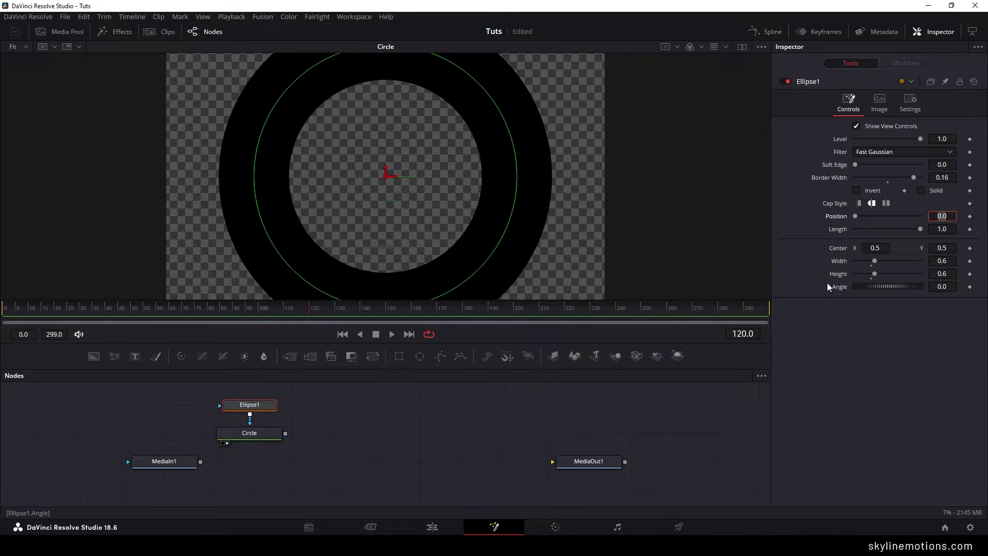
Keyframe Ellipse1 Width and Height at 0.6 on frames 120 and 180.
{"action": "right_click", "coordinate": [837, 261]}
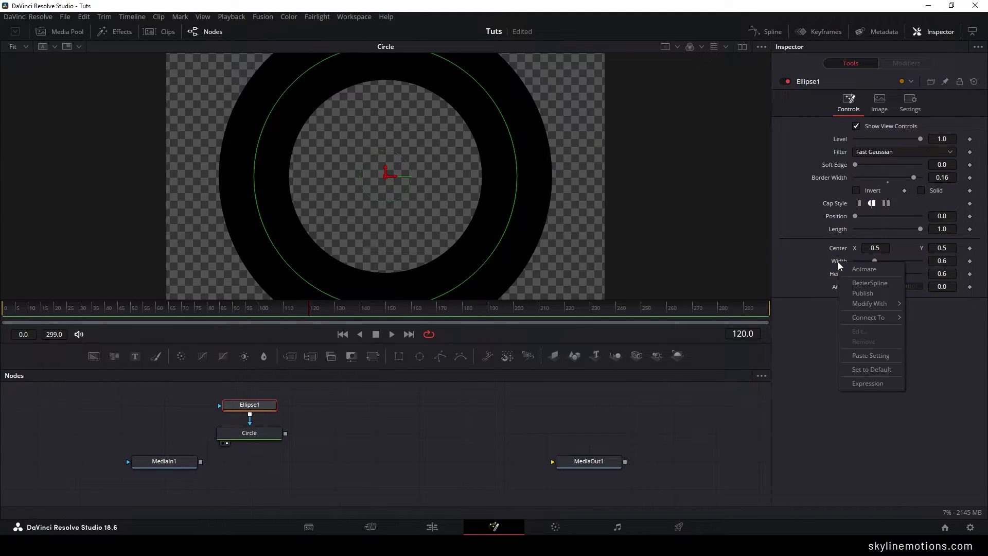
{"action": "left_click", "coordinate": [858, 269]}
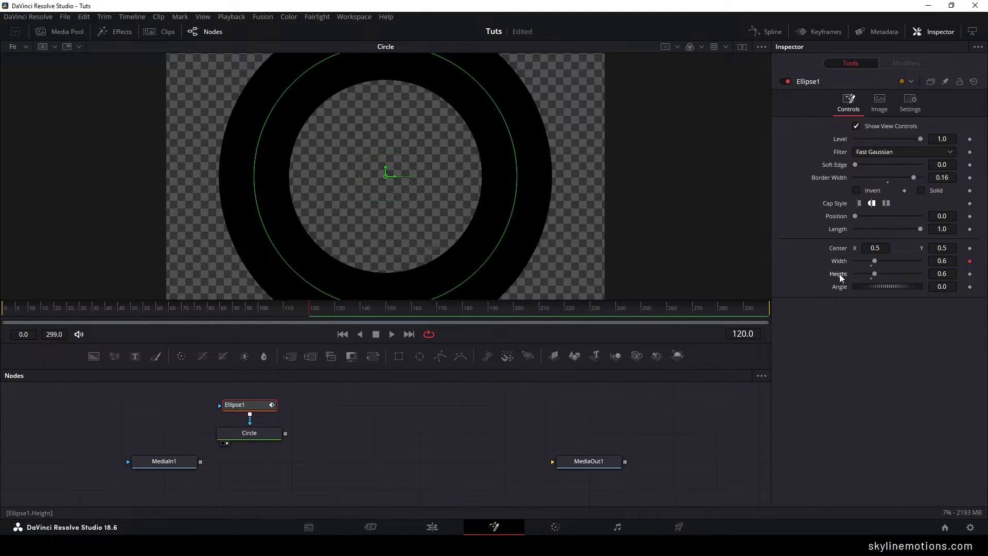
{"action": "right_click", "coordinate": [841, 275]}
{"action": "left_click", "coordinate": [862, 283]}
{"action": "left_click_drag", "start_coordinate": [328, 311], "coordinate": [464, 320]}
{"action": "left_click", "coordinate": [970, 260]}
{"action": "left_click", "coordinate": [969, 274]}
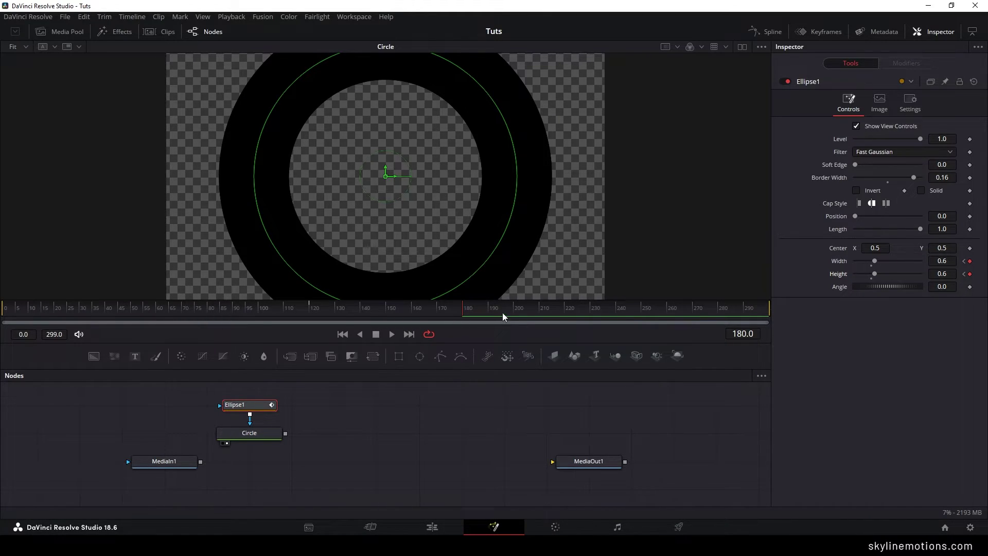
Set Width and Height to 1.3 at the last frame, 299.
{"action": "left_click_drag", "start_coordinate": [477, 311], "coordinate": [673, 317]}
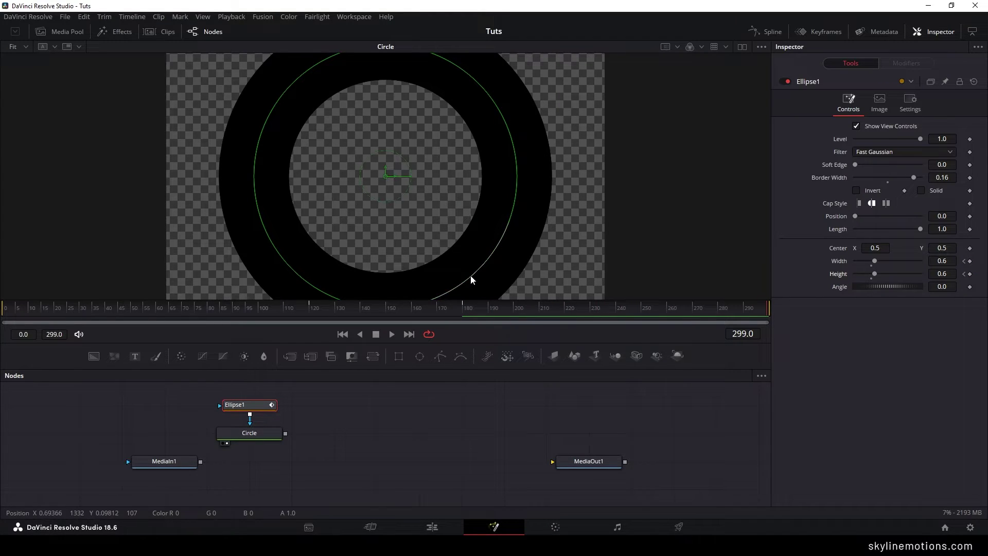
{"action": "left_click_drag", "start_coordinate": [470, 274], "coordinate": [619, 351]}
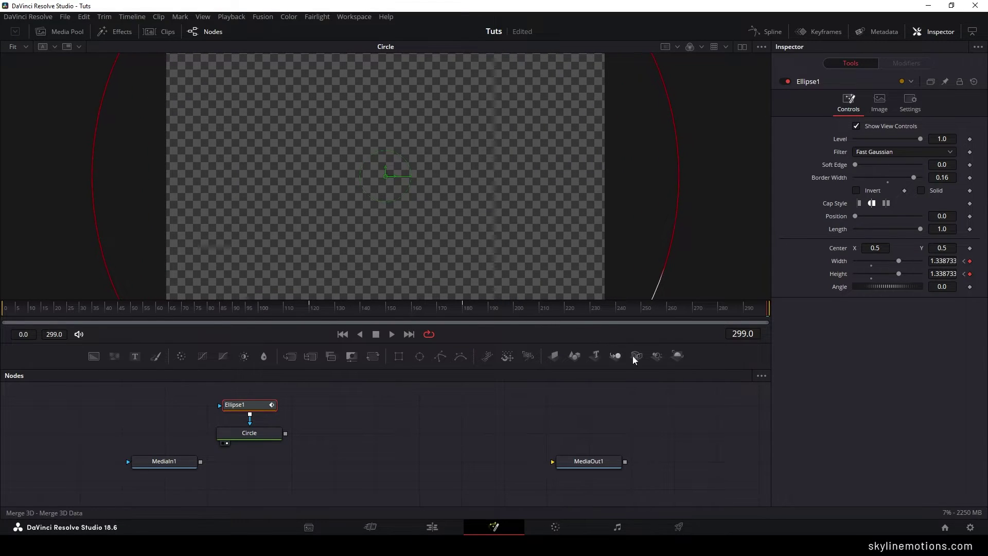
{"action": "left_click", "coordinate": [943, 261]}
{"action": "type", "text": "1"}
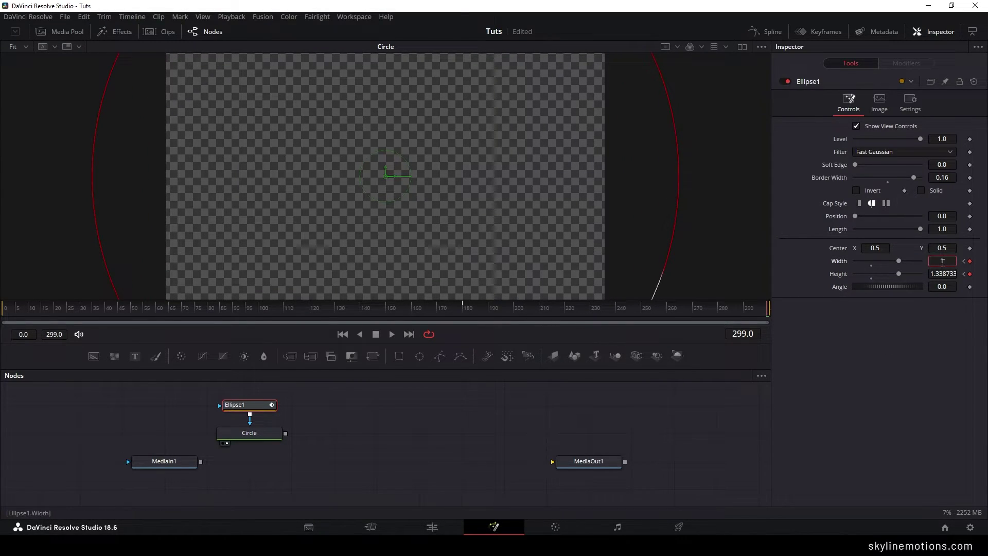
{"action": "type", "text": ".3"}
{"action": "key", "text": "Tab"}
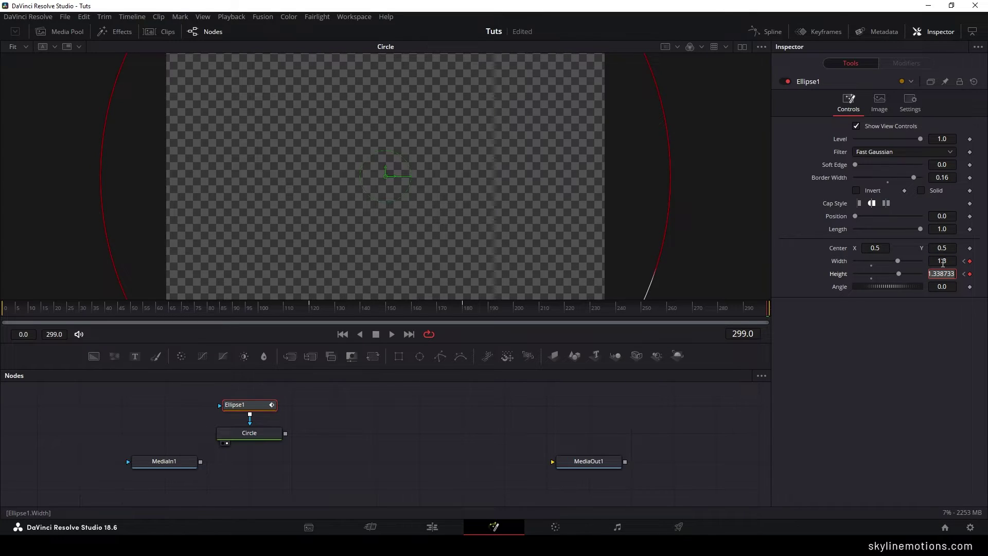
{"action": "type", "text": "1.3"}
{"action": "key", "text": "Tab"}
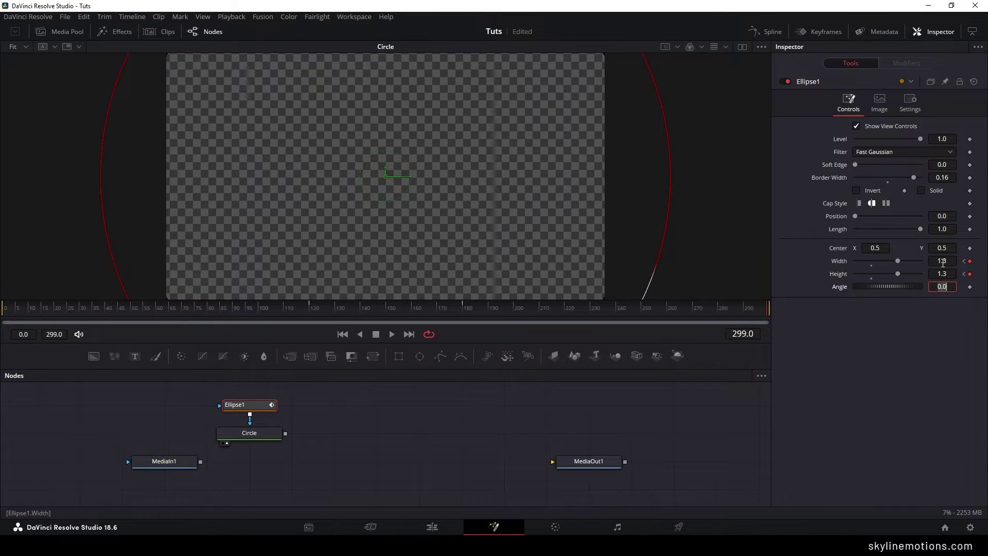
Set Width and Height to 1.3 at frame 0 and preview the size animation.
{"action": "left_click_drag", "start_coordinate": [566, 308], "coordinate": [4, 323]}
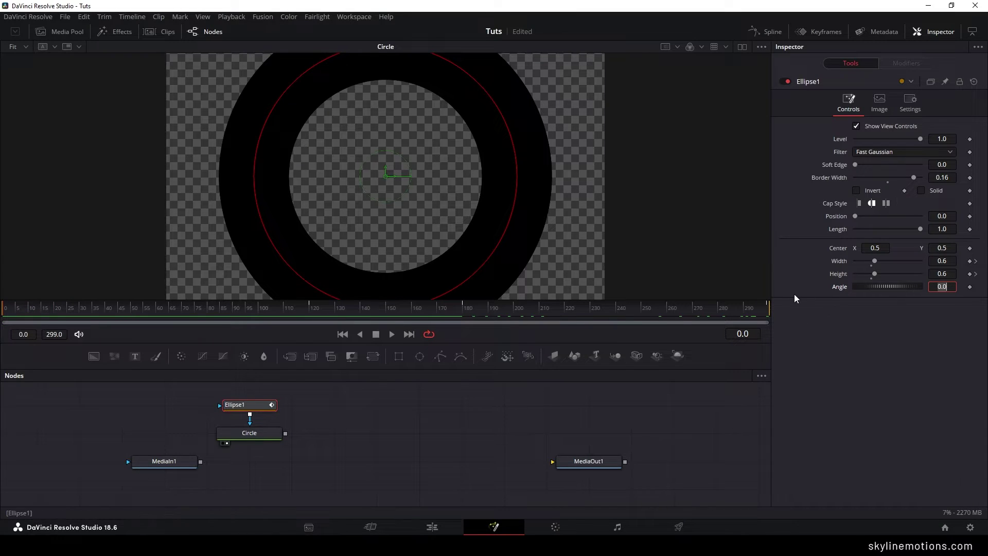
{"action": "left_click", "coordinate": [942, 261]}
{"action": "type", "text": "1.3"}
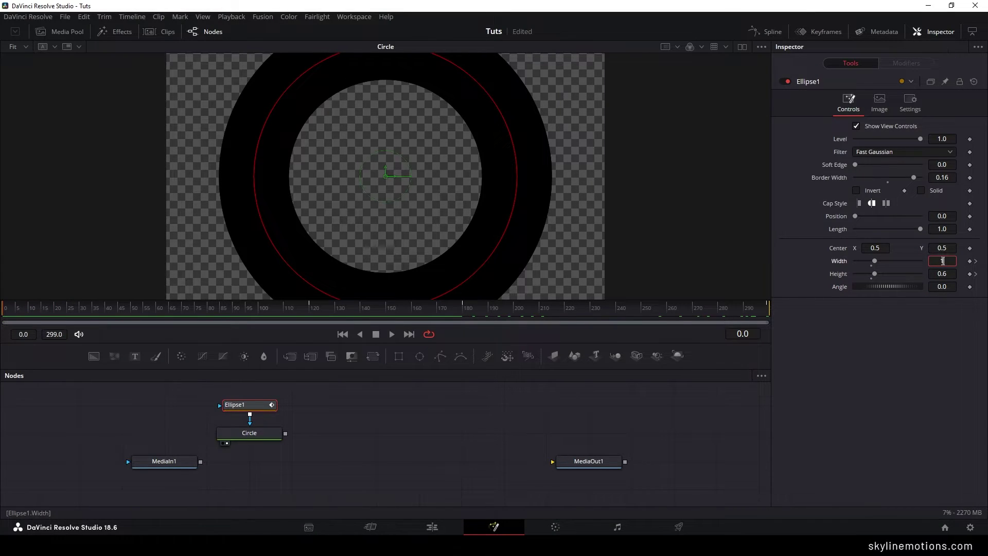
{"action": "key", "text": "Tab"}
{"action": "type", "text": "1.3"}
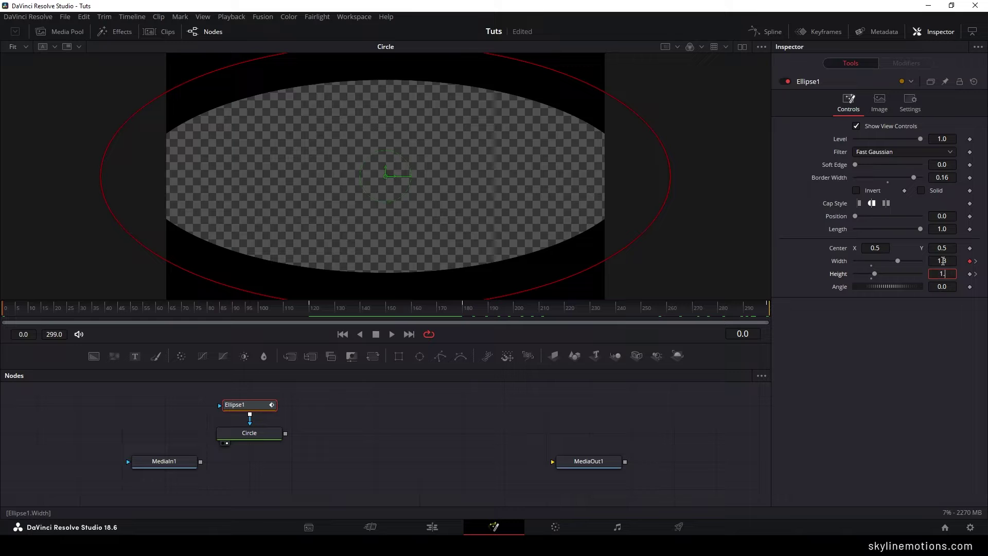
{"action": "key", "text": "Tab"}
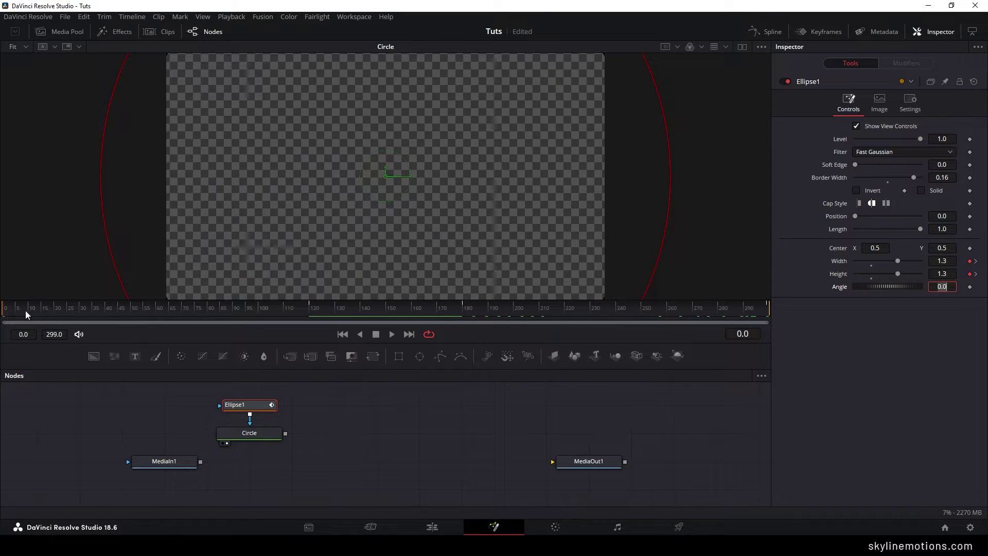
{"action": "left_click_drag", "start_coordinate": [26, 310], "coordinate": [450, 329]}
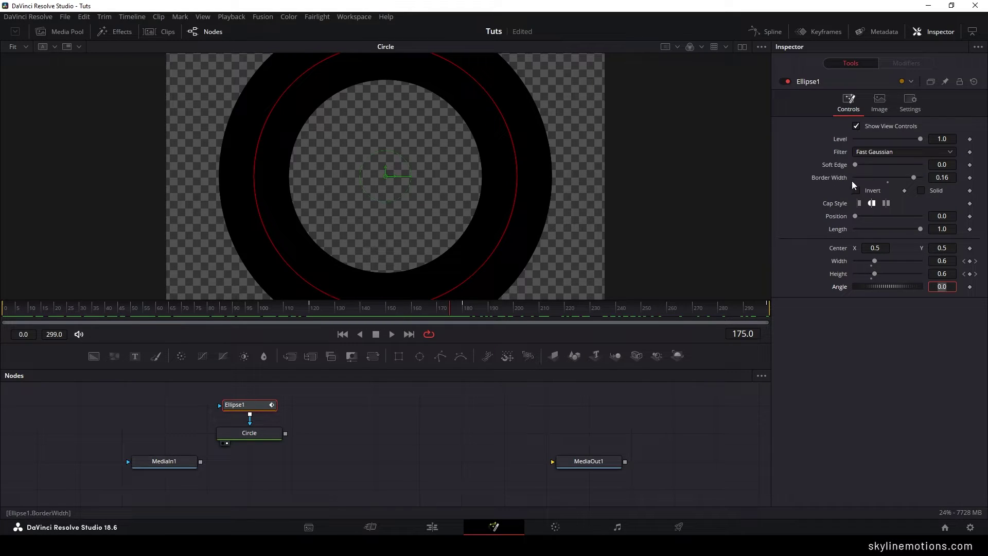
Keyframe Border Width at 0.16 on frames 120 and 180.
{"action": "left_click", "coordinate": [306, 313]}
{"action": "left_click_drag", "start_coordinate": [306, 312], "coordinate": [310, 314]}
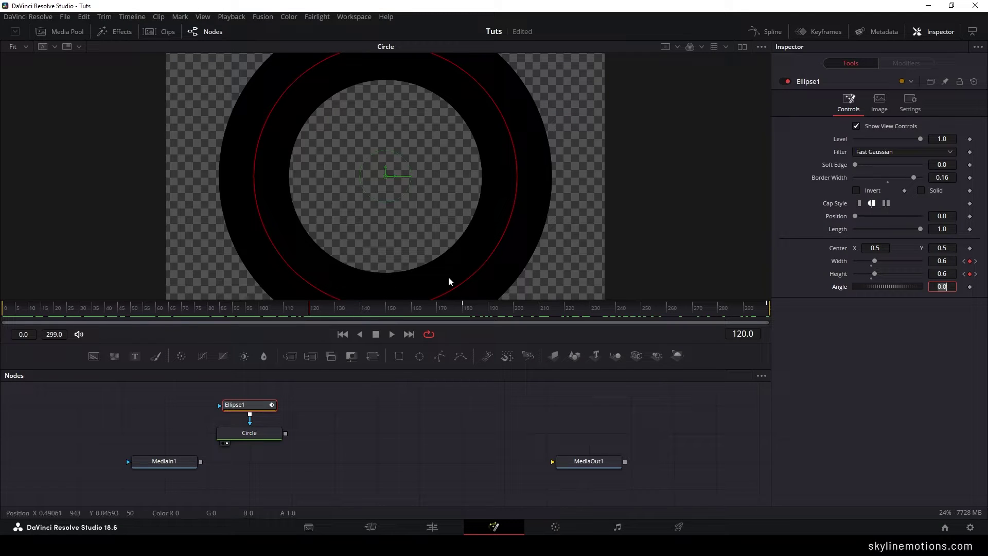
{"action": "right_click", "coordinate": [823, 178]}
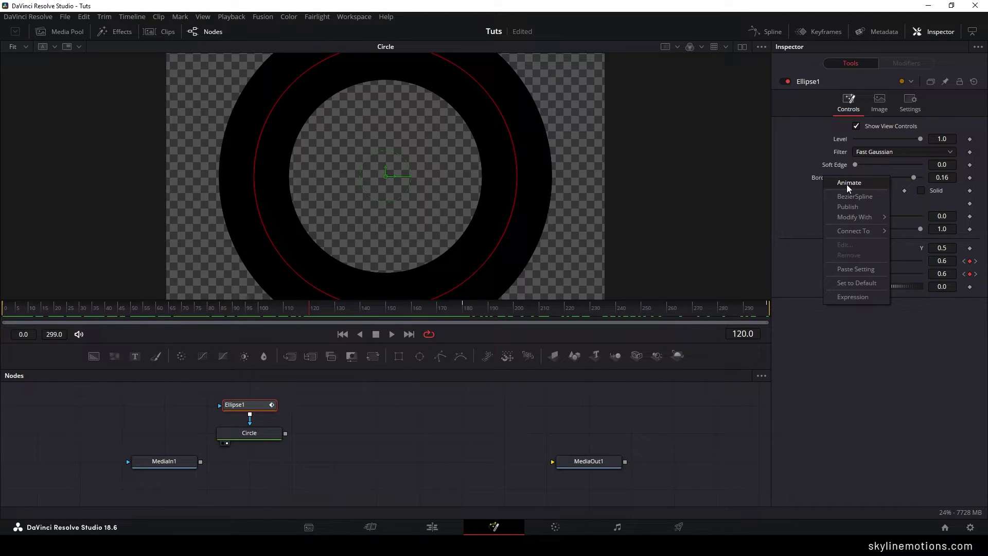
{"action": "left_click", "coordinate": [848, 185]}
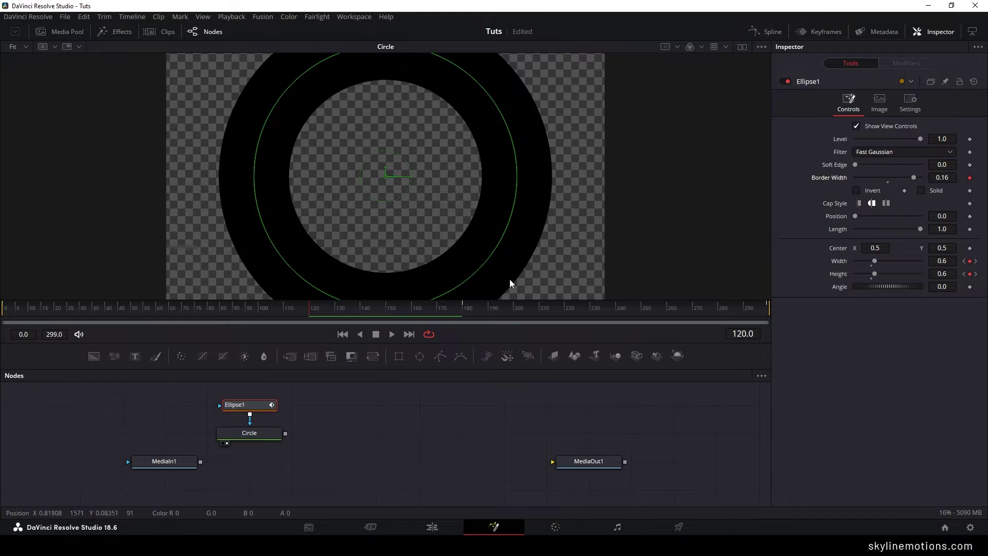
{"action": "left_click", "coordinate": [464, 313]}
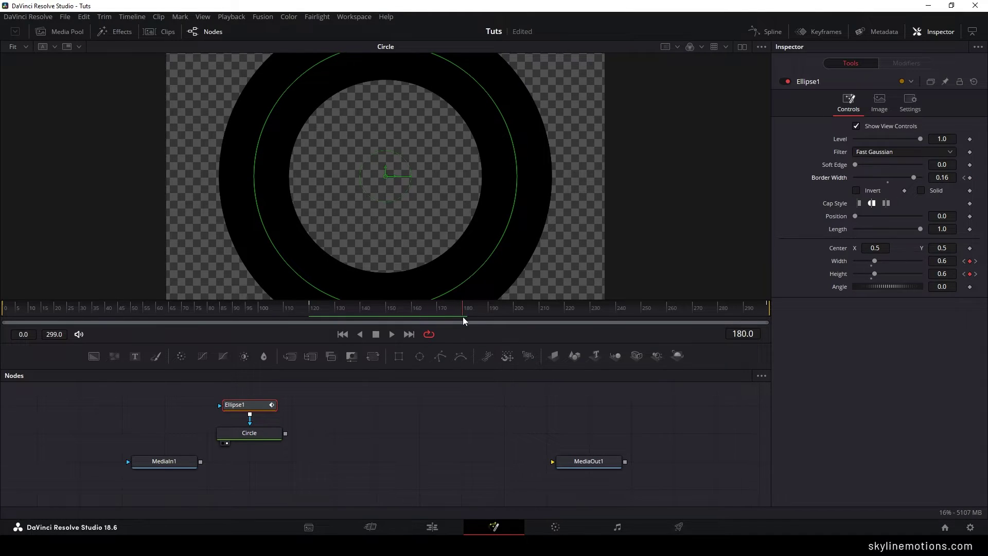
{"action": "left_click", "coordinate": [970, 178]}
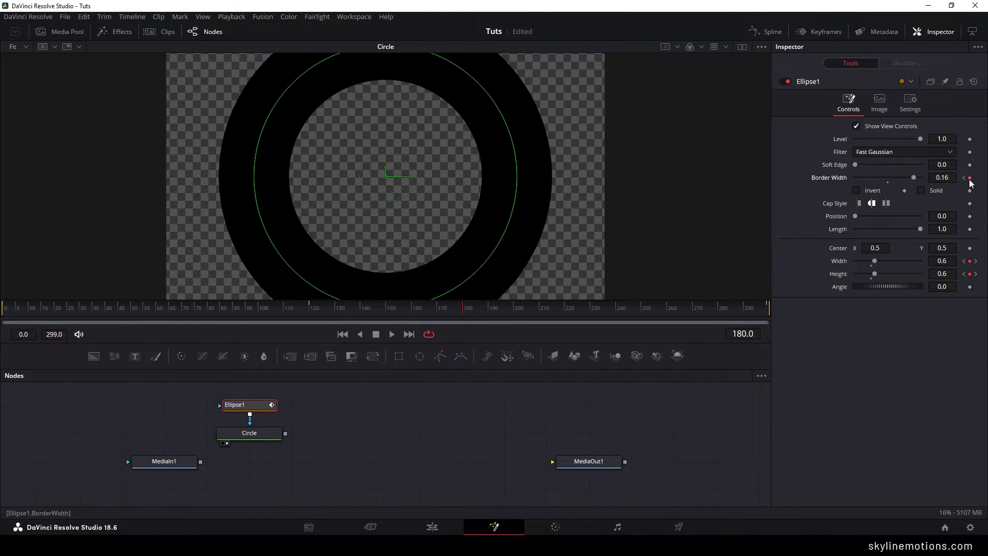
{"action": "left_click", "coordinate": [512, 308]}
Set a thin Border Width of 0.1 at the last and first frames, then preview.
{"action": "left_click_drag", "start_coordinate": [512, 307], "coordinate": [773, 310]}
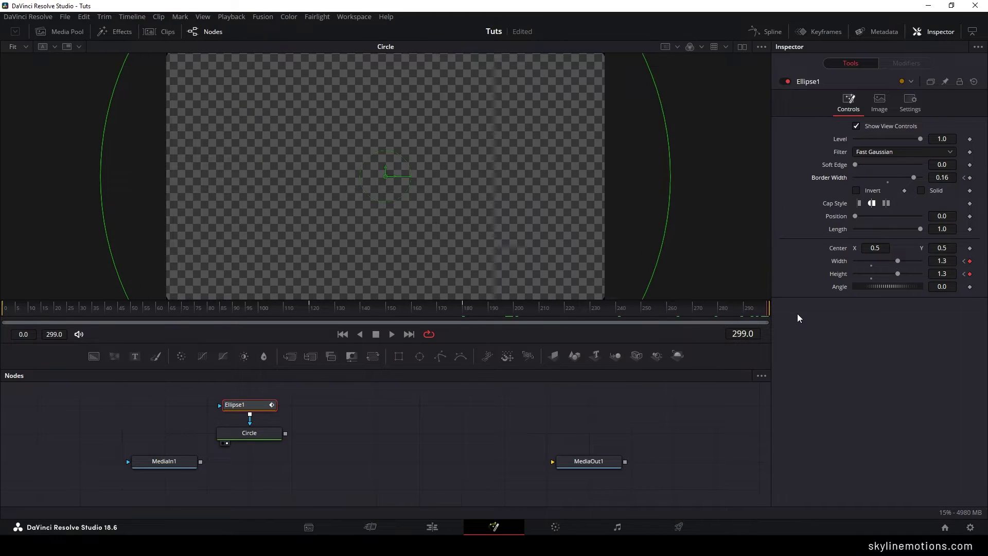
{"action": "left_click", "coordinate": [942, 178]}
{"action": "type", "text": "0.1"}
{"action": "key", "text": "Tab"}
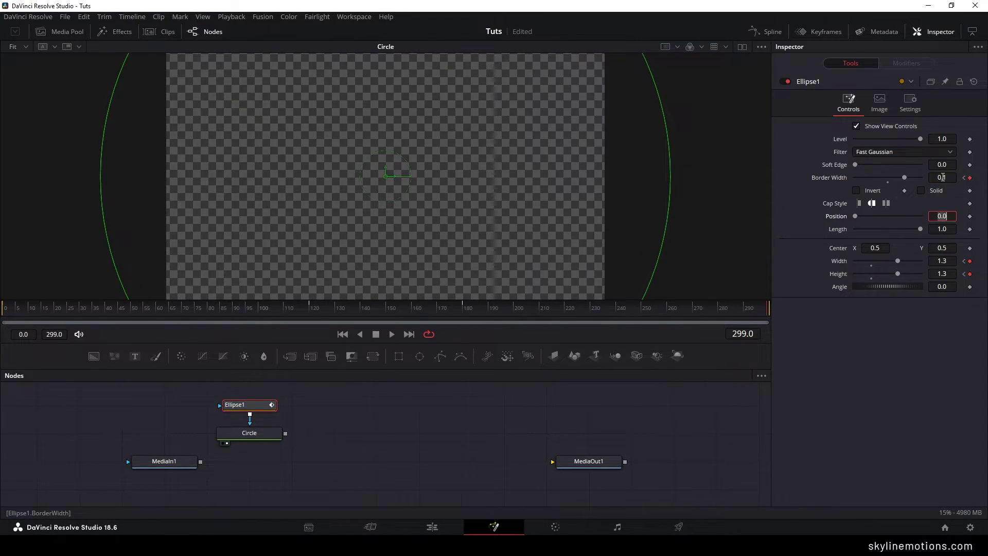
{"action": "left_click_drag", "start_coordinate": [360, 307], "coordinate": [3, 321]}
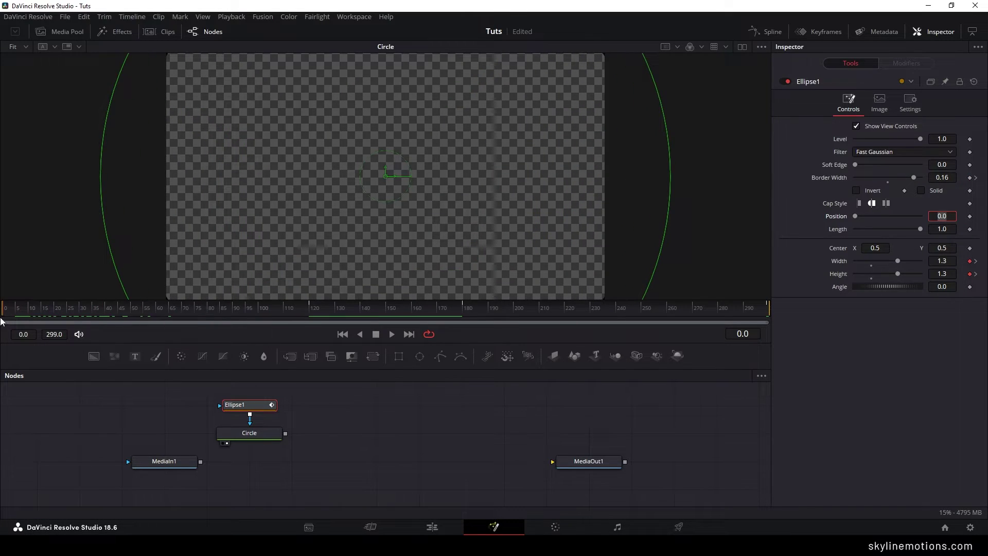
{"action": "left_click", "coordinate": [944, 177]}
{"action": "type", "text": "0.16"}
{"action": "key", "text": "BackSpace"}
{"action": "type", "text": "2"}
{"action": "key", "text": "Tab"}
{"action": "left_click_drag", "start_coordinate": [45, 306], "coordinate": [332, 308]}
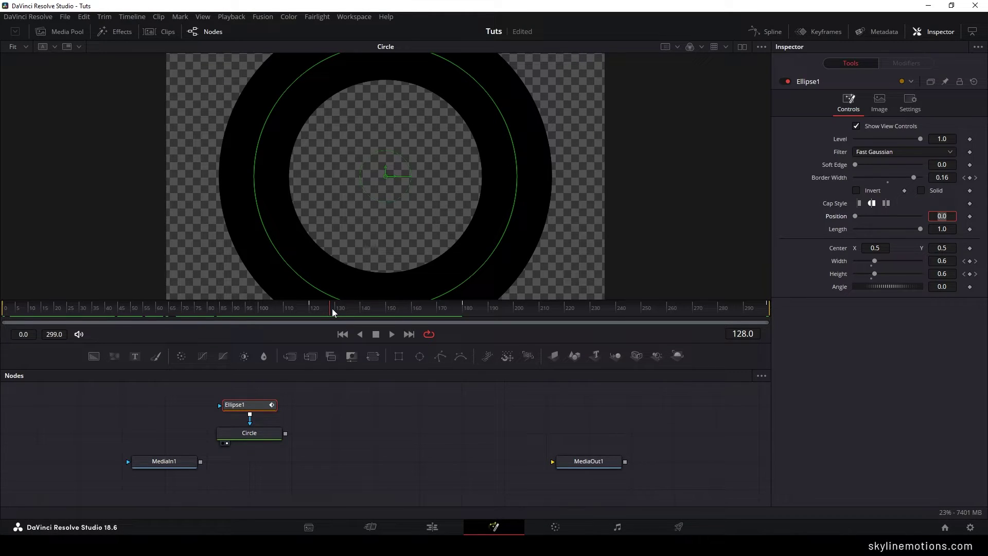
Show the Spline editor, maximize it with F4, and drag it taller.
{"action": "left_click", "coordinate": [766, 31]}
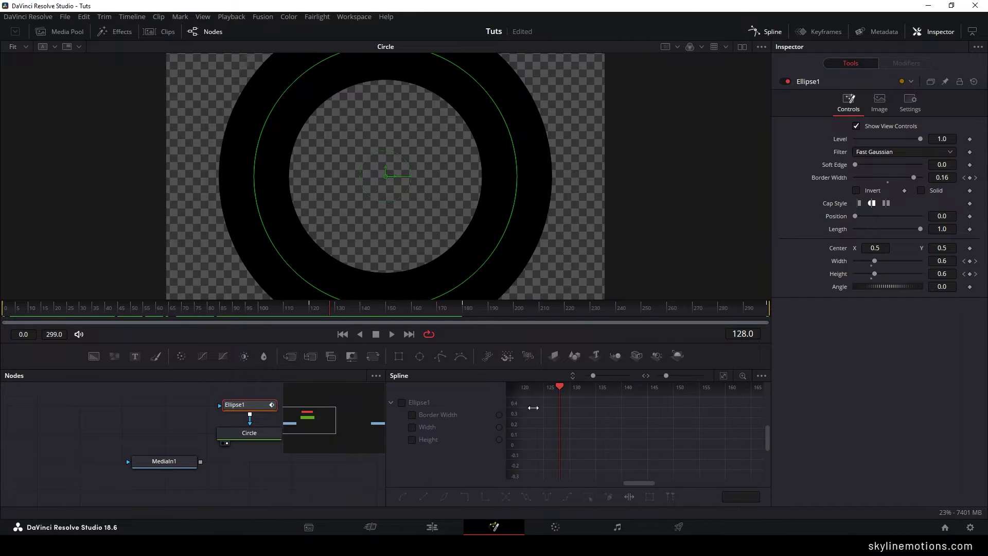
{"action": "key", "text": "F4"}
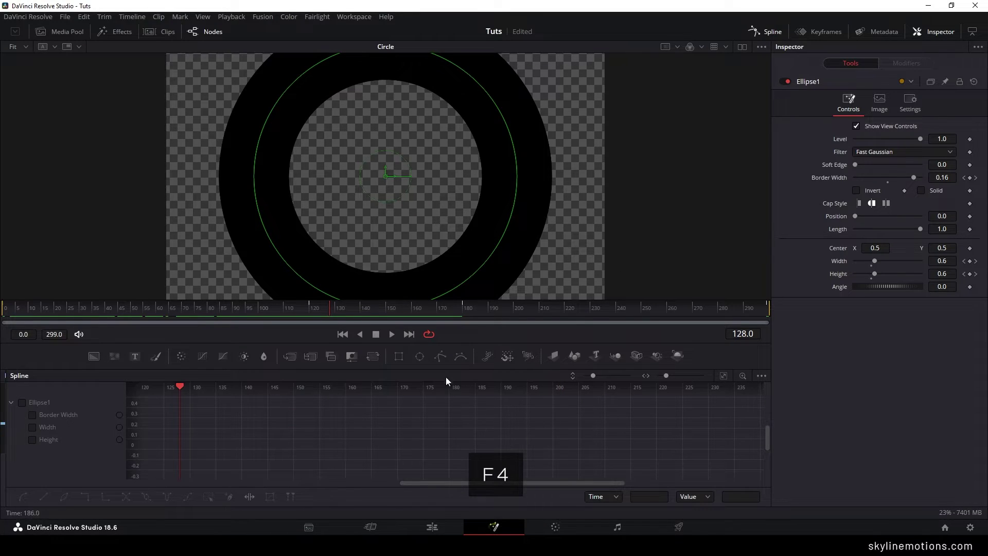
{"action": "left_click_drag", "start_coordinate": [439, 369], "coordinate": [454, 262]}
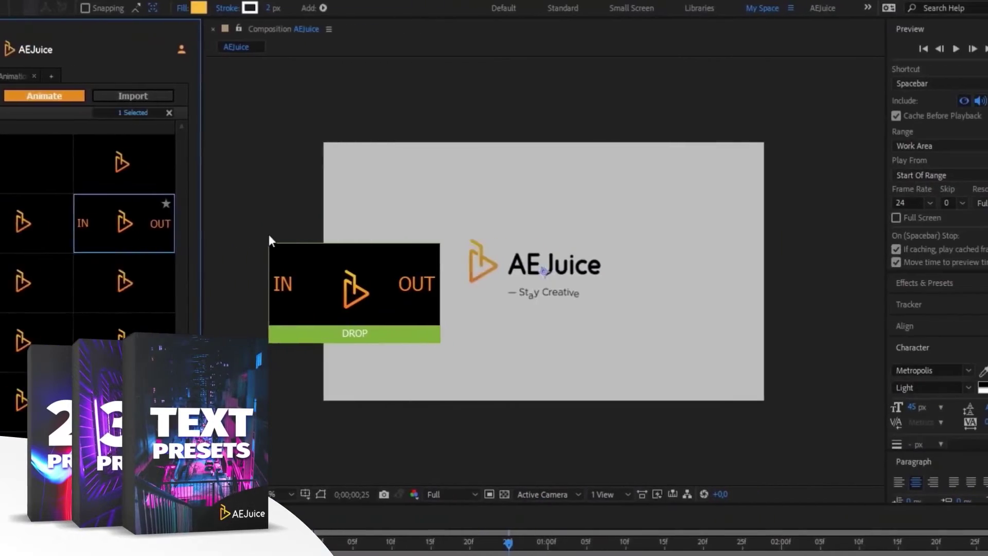
Apply AEJuice logo and whiteboard presets: a woman, a chair and a speech bubble.
{"action": "left_click_drag", "start_coordinate": [269, 233], "coordinate": [288, 237]}
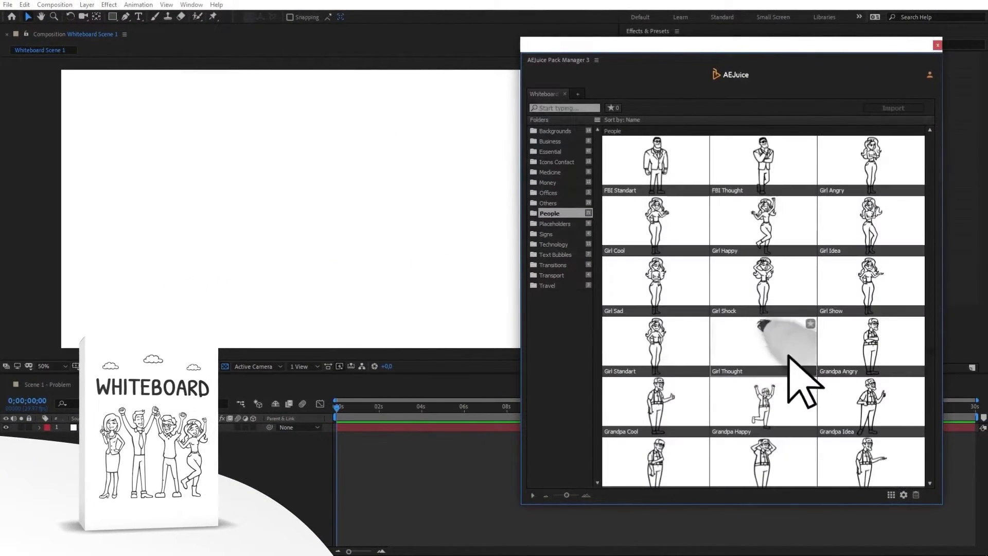
{"action": "left_click_drag", "start_coordinate": [789, 375], "coordinate": [263, 201]}
{"action": "left_click_drag", "start_coordinate": [372, 254], "coordinate": [372, 257]}
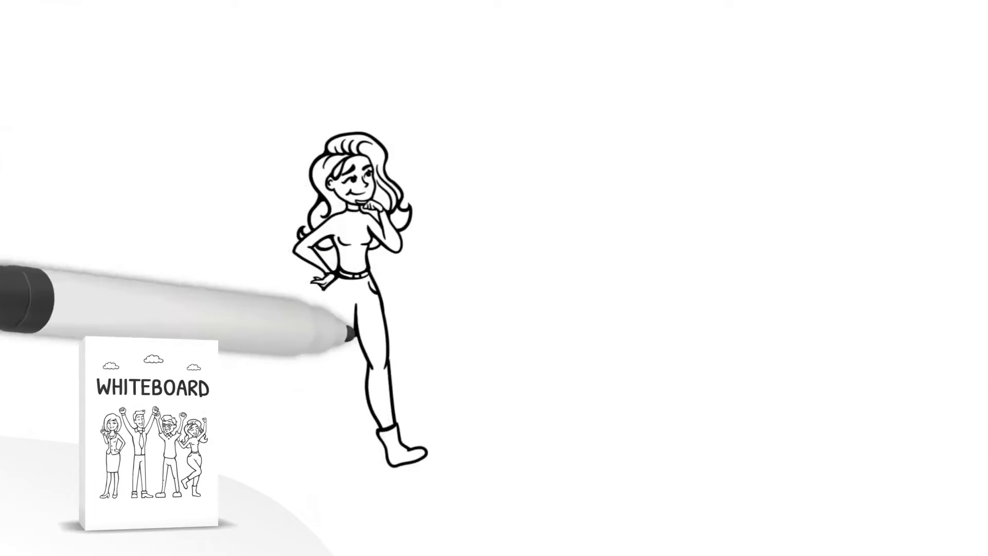
{"action": "left_click_drag", "start_coordinate": [586, 551], "coordinate": [569, 355]}
{"action": "mouse_move", "coordinate": [586, 551]}
{"action": "left_mouse_down"}
{"action": "mouse_move", "coordinate": [523, 126]}
{"action": "mouse_move", "coordinate": [528, 141]}
{"action": "mouse_move", "coordinate": [530, 100]}
{"action": "left_mouse_up"}
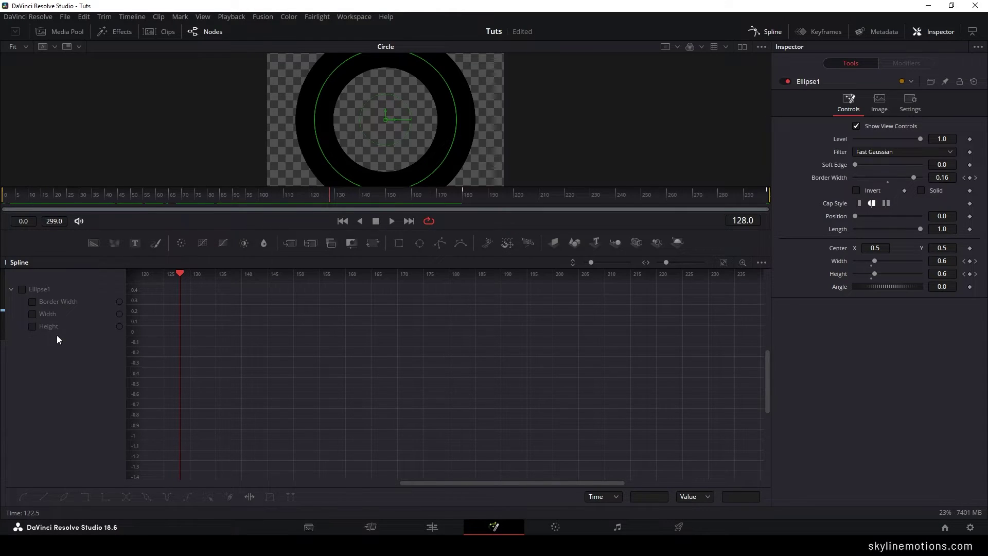
Smooth the rising Border Width keyframes and ease the curve into frame 120.
{"action": "left_click", "coordinate": [32, 302]}
{"action": "left_click", "coordinate": [724, 263]}
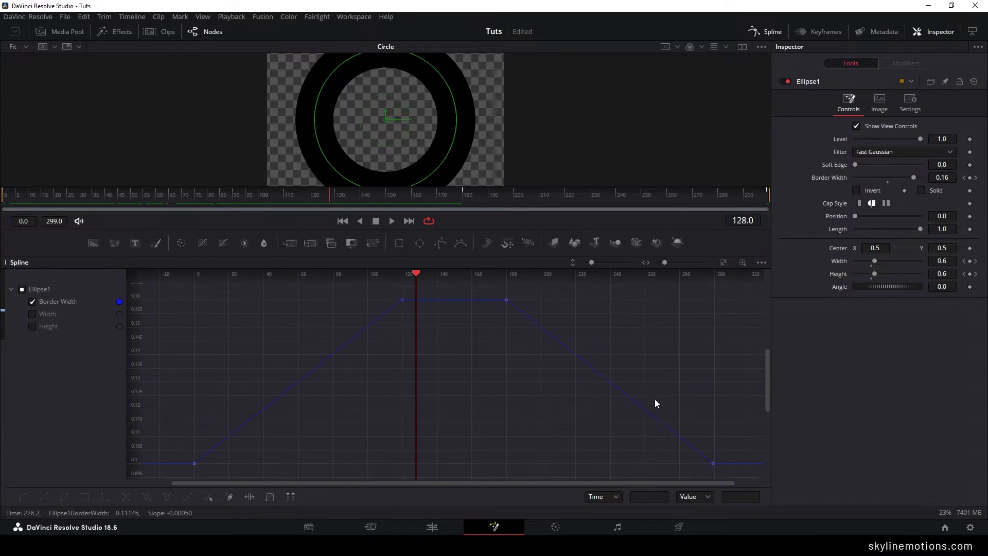
{"action": "left_click_drag", "start_coordinate": [406, 290], "coordinate": [177, 471]}
{"action": "left_click_drag", "start_coordinate": [493, 290], "coordinate": [721, 466]}
{"action": "left_click_drag", "start_coordinate": [410, 291], "coordinate": [180, 473]}
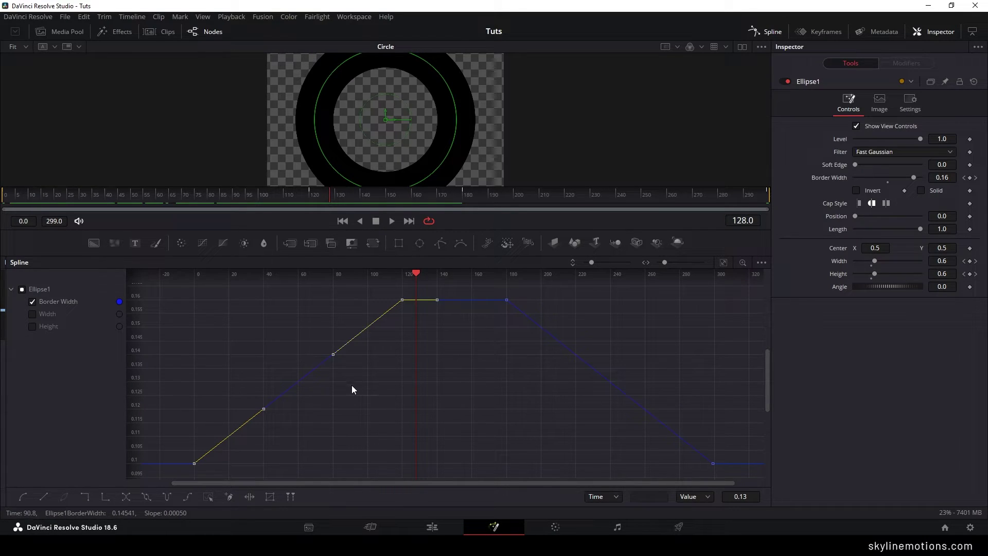
{"action": "key", "text": "s"}
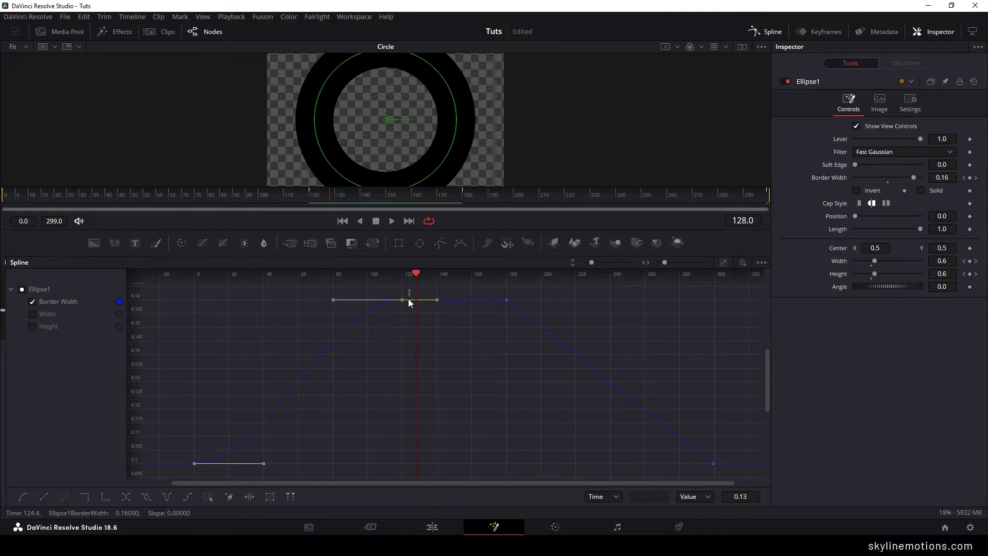
{"action": "left_click_drag", "start_coordinate": [394, 322], "coordinate": [393, 318]}
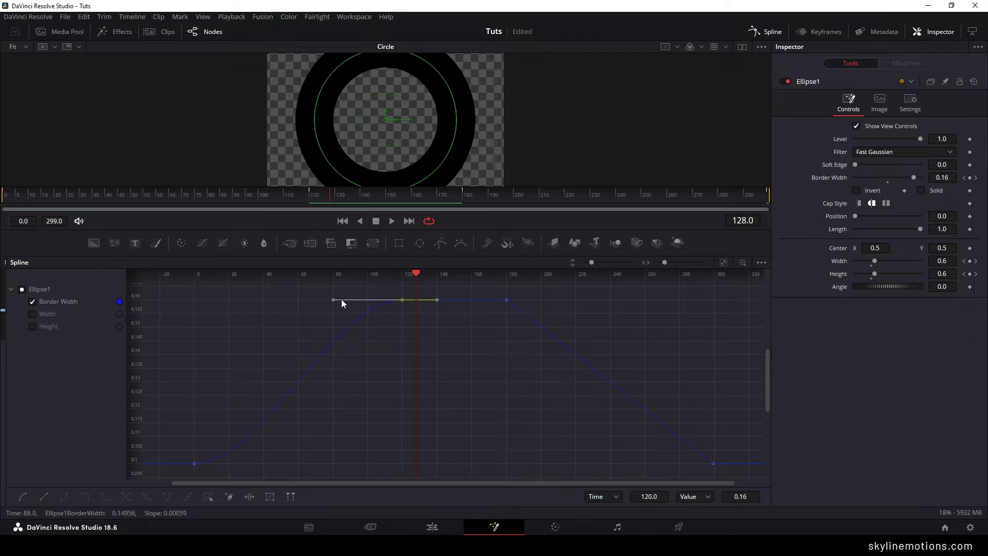
{"action": "left_click_drag", "start_coordinate": [332, 304], "coordinate": [192, 301]}
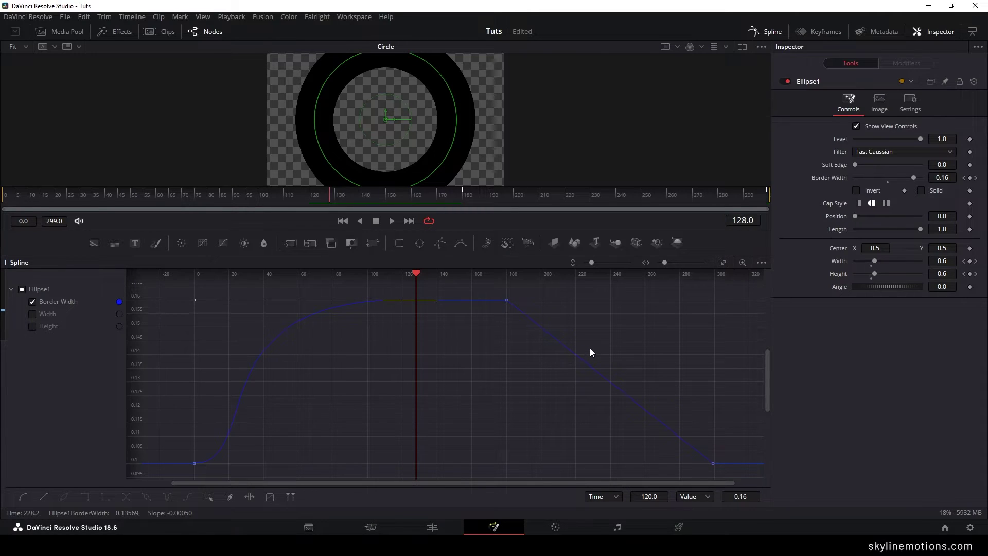
Smooth the falling Border Width keyframes and stretch the frame 180 easing.
{"action": "left_click_drag", "start_coordinate": [489, 292], "coordinate": [720, 477]}
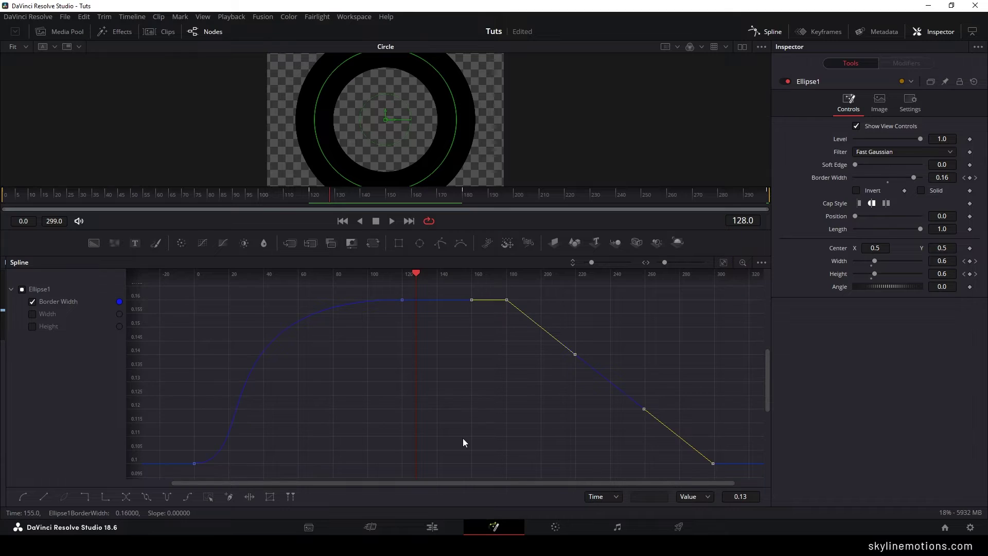
{"action": "left_click", "coordinate": [26, 495]}
{"action": "left_click_drag", "start_coordinate": [577, 299], "coordinate": [715, 303]}
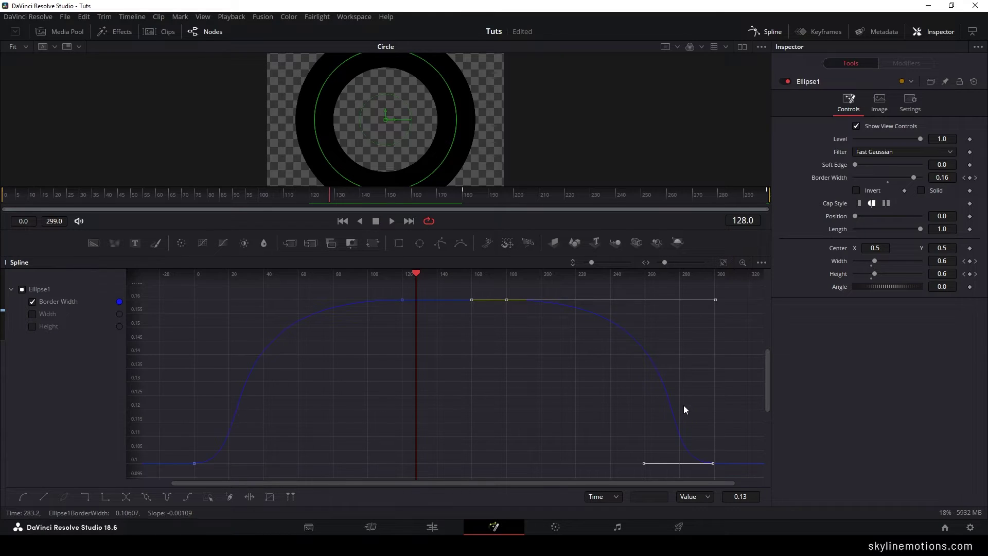
{"action": "left_click", "coordinate": [578, 274]}
{"action": "left_click", "coordinate": [585, 297]}
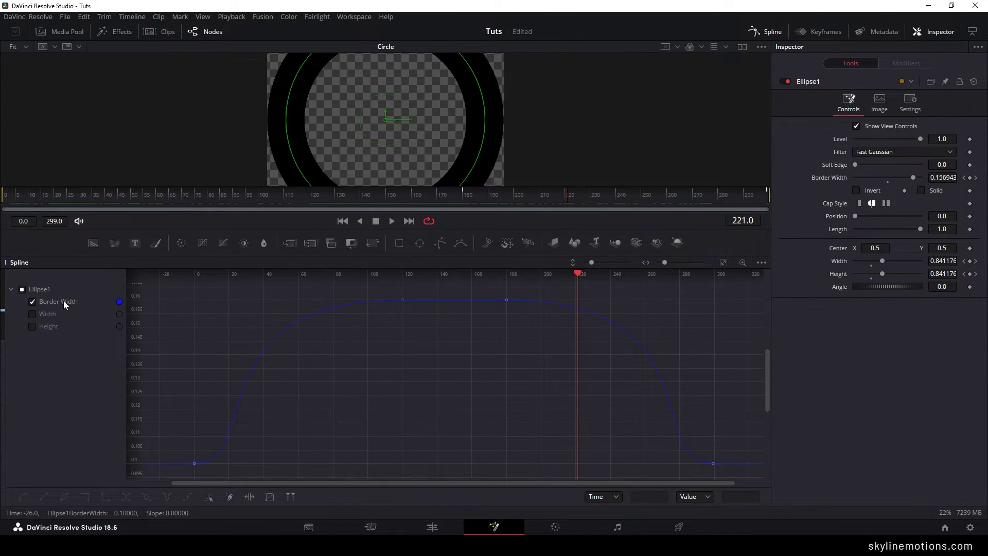
Smooth all Width keyframes and adjust the Width curve's easing handles.
{"action": "left_click", "coordinate": [47, 314]}
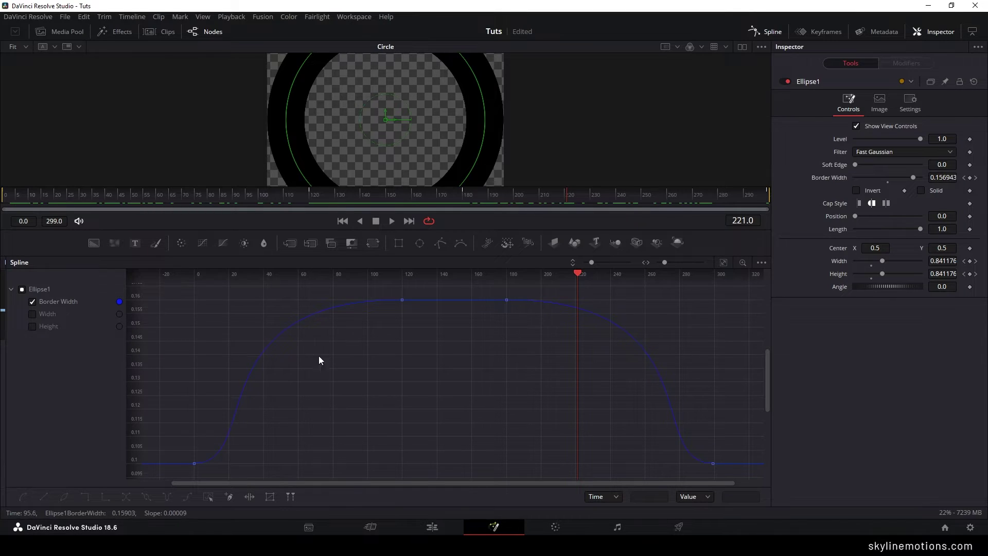
{"action": "left_click_drag", "start_coordinate": [132, 283], "coordinate": [741, 468]}
{"action": "key", "text": "s"}
{"action": "left_click_drag", "start_coordinate": [575, 463], "coordinate": [641, 462]}
{"action": "left_click_drag", "start_coordinate": [335, 463], "coordinate": [194, 465]}
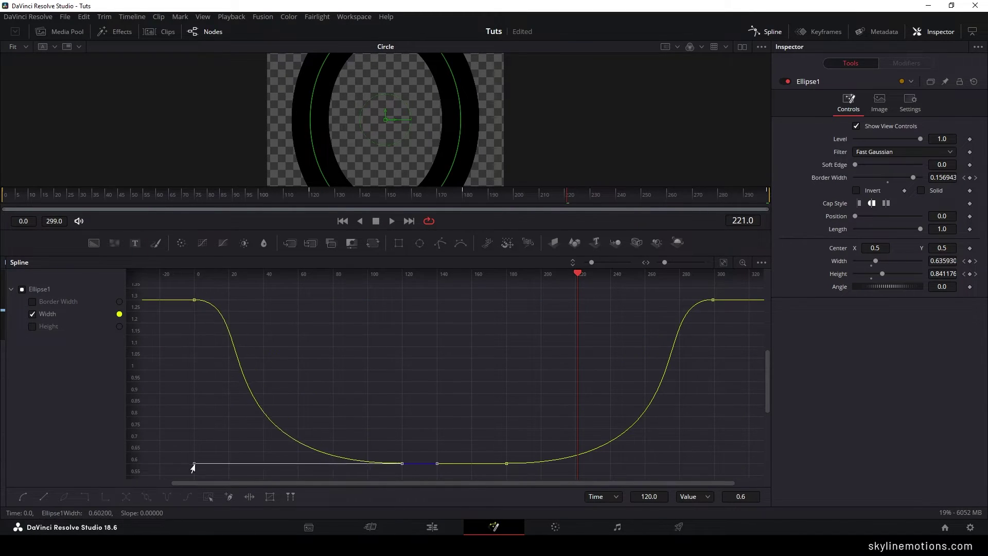
Smooth the Height keyframes and adjust their easing, then return to Nodes and play.
{"action": "left_click", "coordinate": [49, 325]}
{"action": "left_click_drag", "start_coordinate": [463, 283], "coordinate": [741, 468]}
{"action": "key", "text": "s"}
{"action": "left_click_drag", "start_coordinate": [132, 282], "coordinate": [411, 460]}
{"action": "key", "text": "s"}
{"action": "left_click_drag", "start_coordinate": [335, 463], "coordinate": [192, 465]}
{"action": "left_click", "coordinate": [506, 463]}
{"action": "left_click_drag", "start_coordinate": [541, 463], "coordinate": [712, 463]}
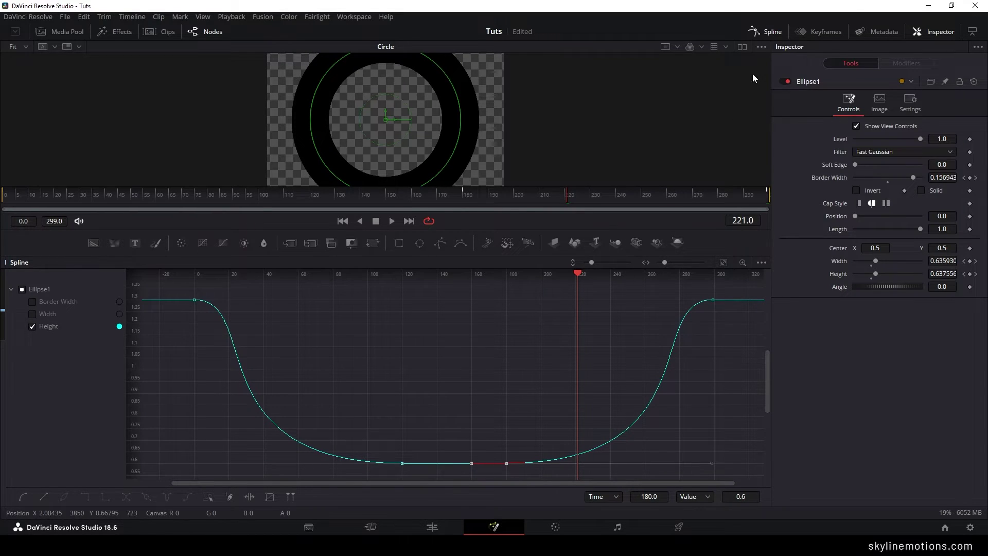
{"action": "left_click", "coordinate": [769, 31]}
{"action": "key", "text": "space"}
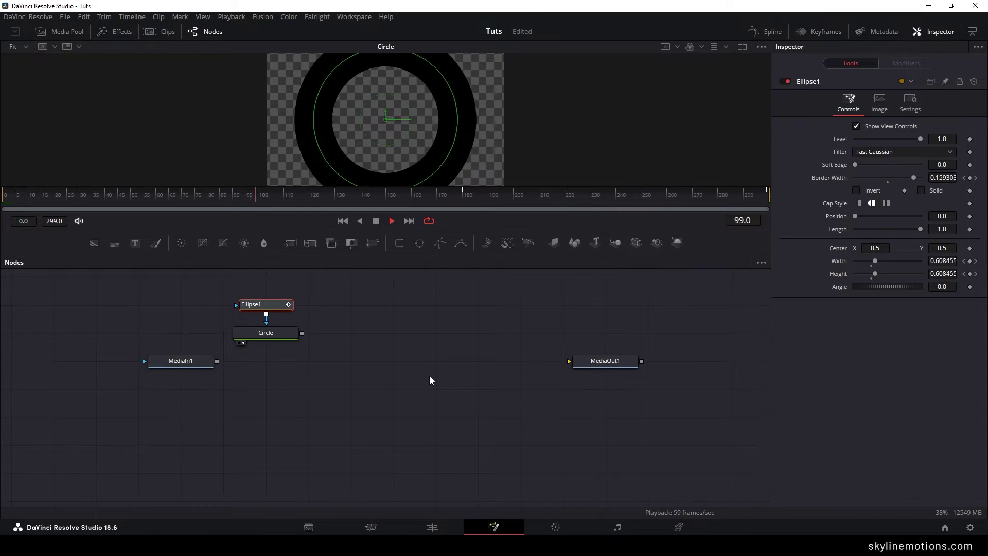
Stop playback, view MediaIn1 in an enlarged viewer, and add a Merge node to the graph.
{"action": "key", "text": "space"}
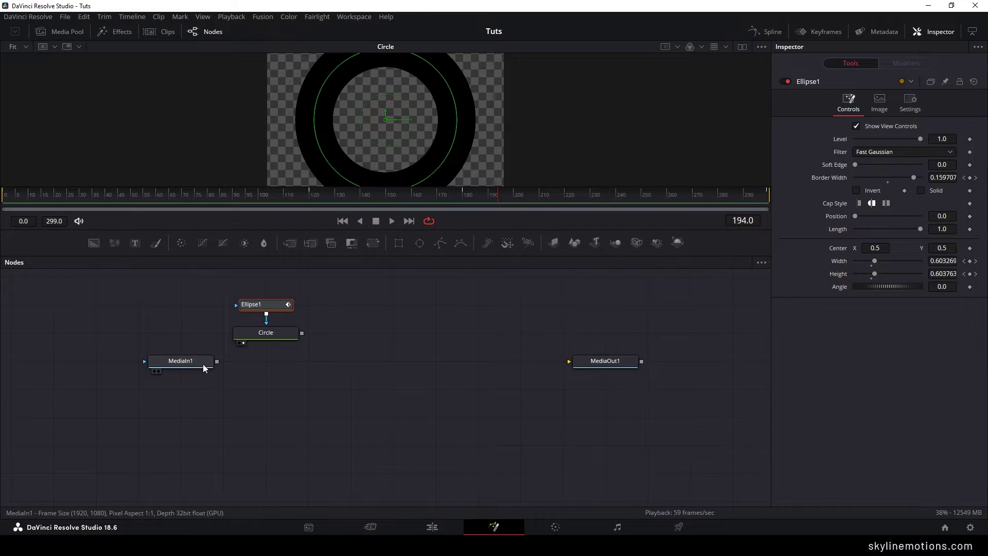
{"action": "left_click_drag", "start_coordinate": [205, 363], "coordinate": [373, 162]}
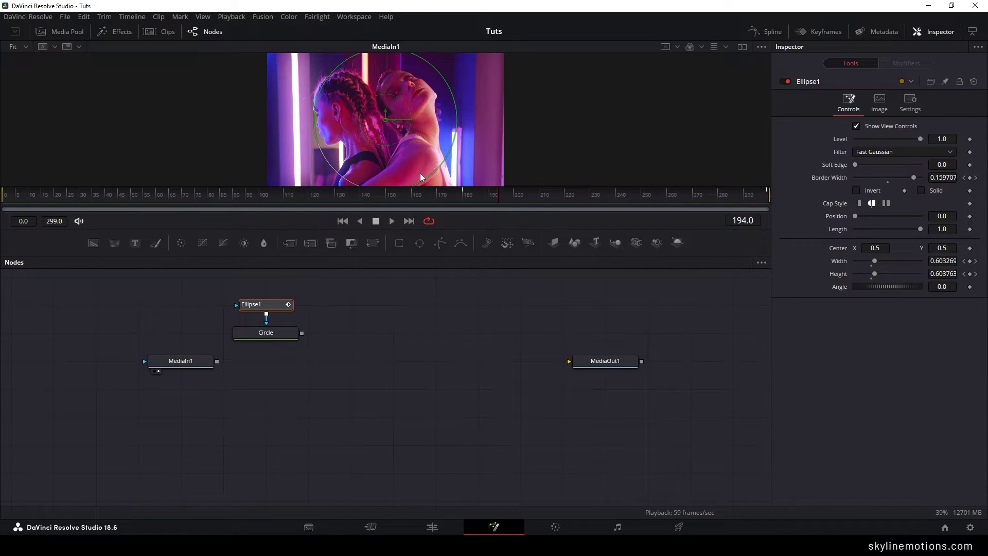
{"action": "left_click", "coordinate": [358, 348]}
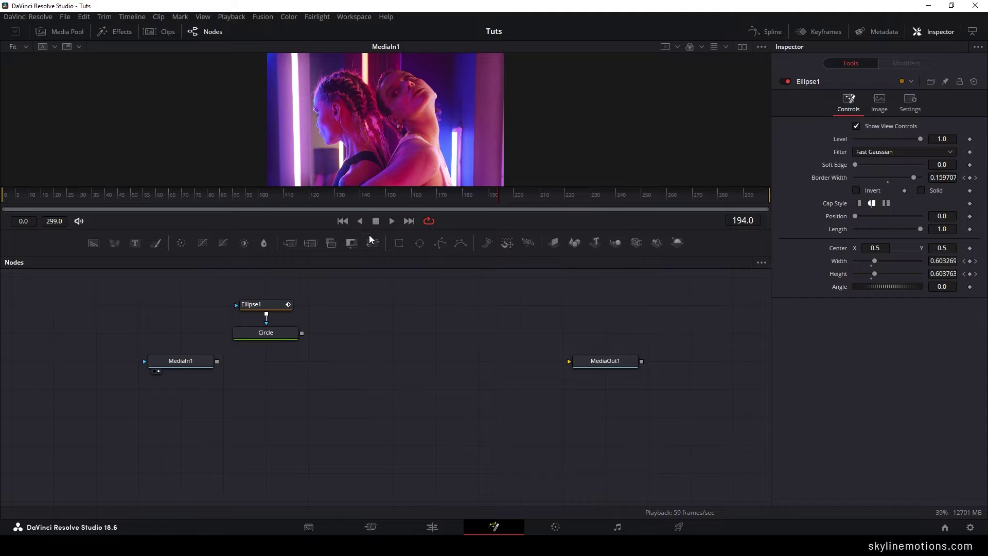
{"action": "left_click_drag", "start_coordinate": [364, 232], "coordinate": [375, 296]}
{"action": "left_click_drag", "start_coordinate": [335, 375], "coordinate": [381, 379]}
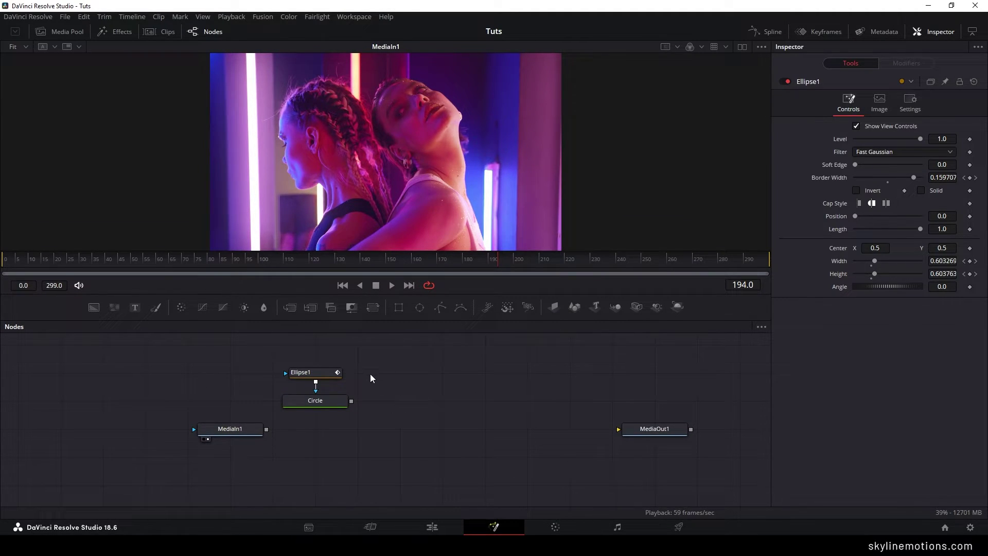
{"action": "left_click_drag", "start_coordinate": [291, 308], "coordinate": [456, 438]}
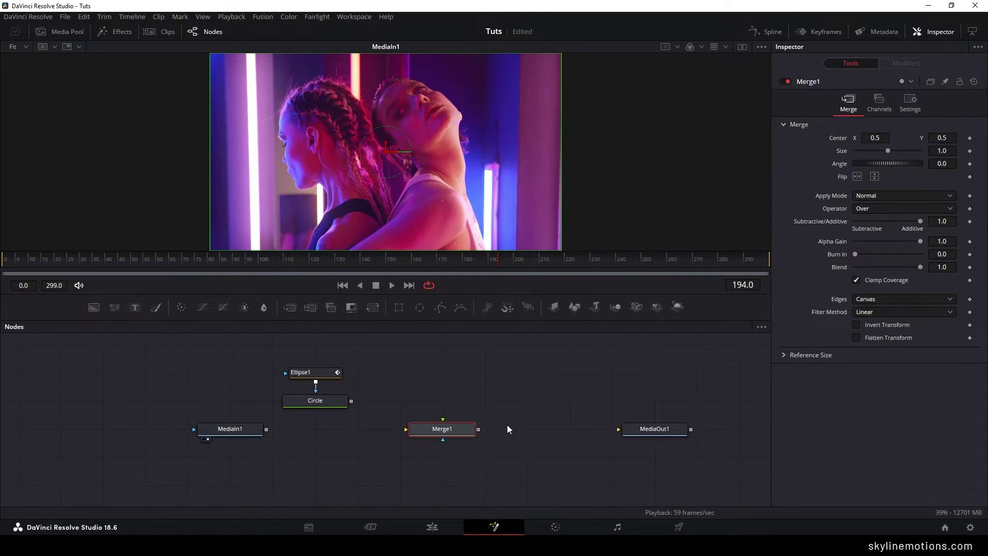
Connect the Circle ring and MediaIn1 footage into Merge1, keeping Merge1 below Circle.
{"action": "key", "text": "1"}
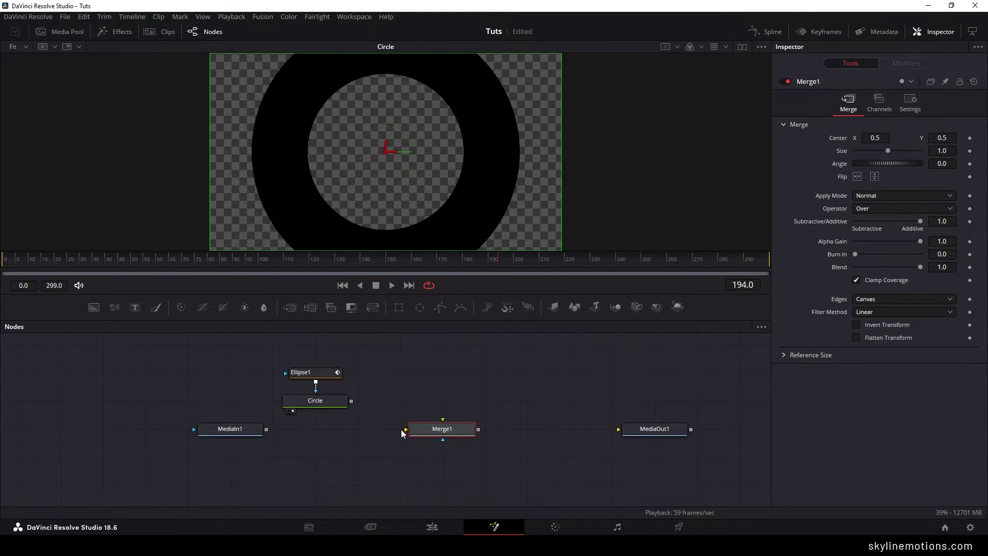
{"action": "left_click_drag", "start_coordinate": [406, 432], "coordinate": [329, 402]}
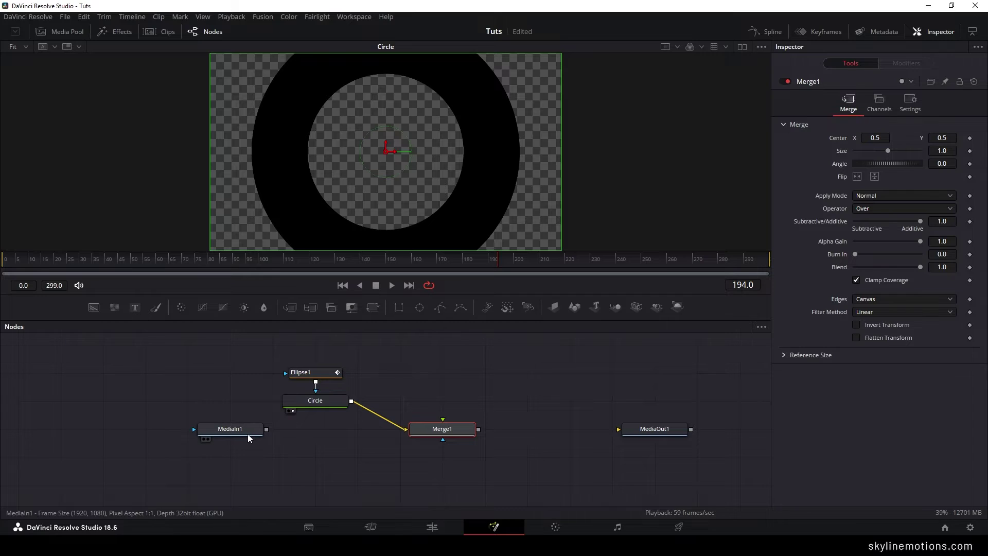
{"action": "key", "text": "1"}
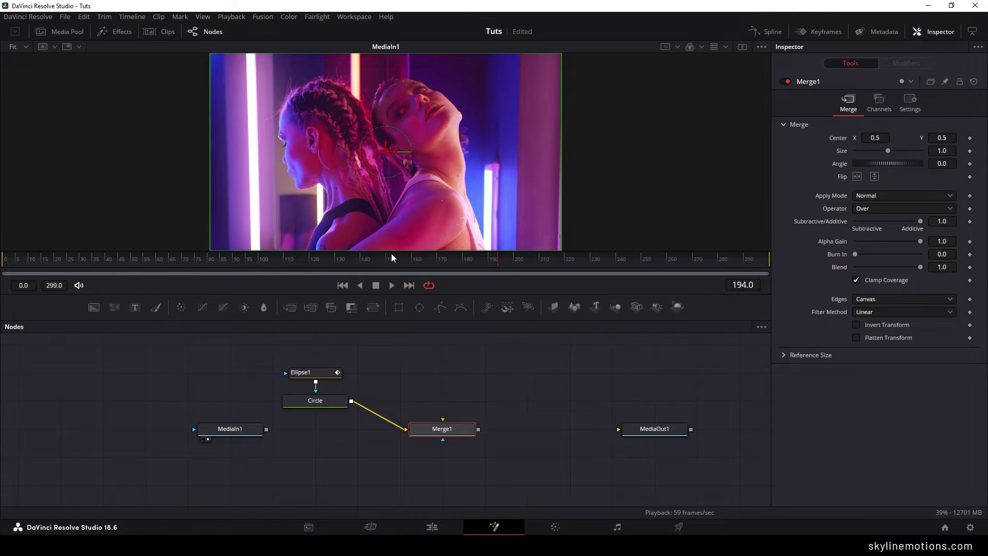
{"action": "left_click_drag", "start_coordinate": [443, 419], "coordinate": [249, 430]}
{"action": "left_click_drag", "start_coordinate": [439, 435], "coordinate": [355, 379]}
{"action": "key", "text": "ctrl+z"}
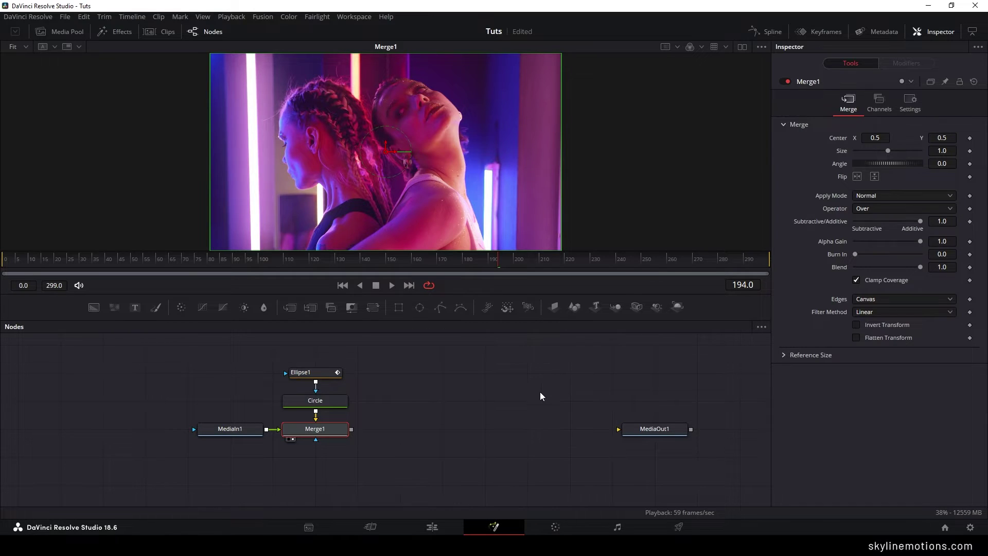
In dual viewers with Circle on the left, set Merge1's Operator to In.
{"action": "left_click", "coordinate": [742, 47]}
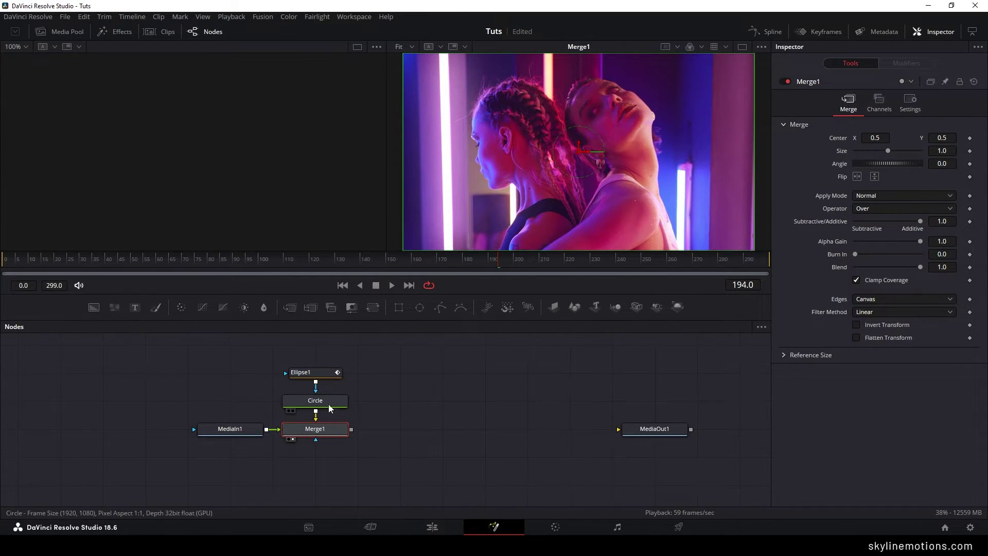
{"action": "left_click_drag", "start_coordinate": [328, 403], "coordinate": [281, 147]}
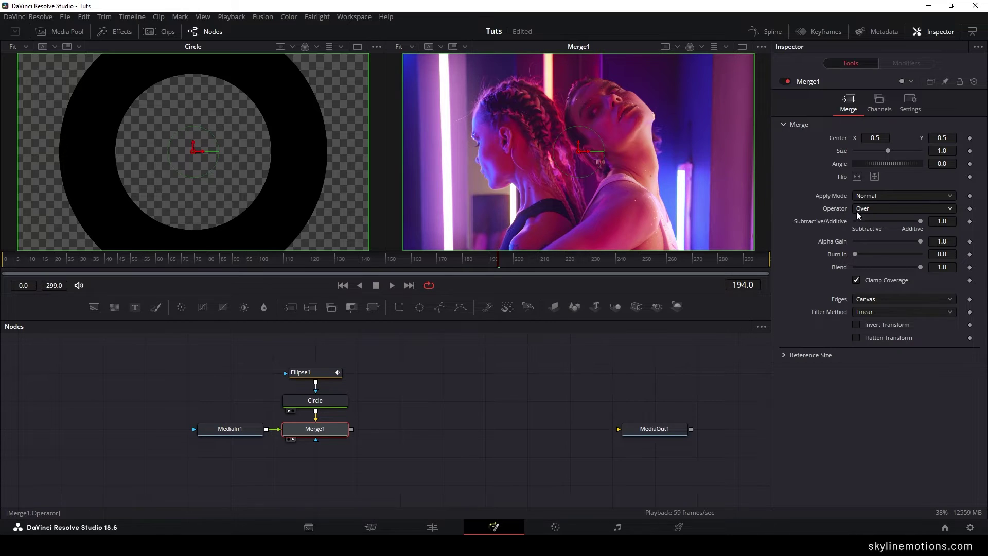
{"action": "left_click", "coordinate": [870, 208]}
{"action": "left_click", "coordinate": [871, 230]}
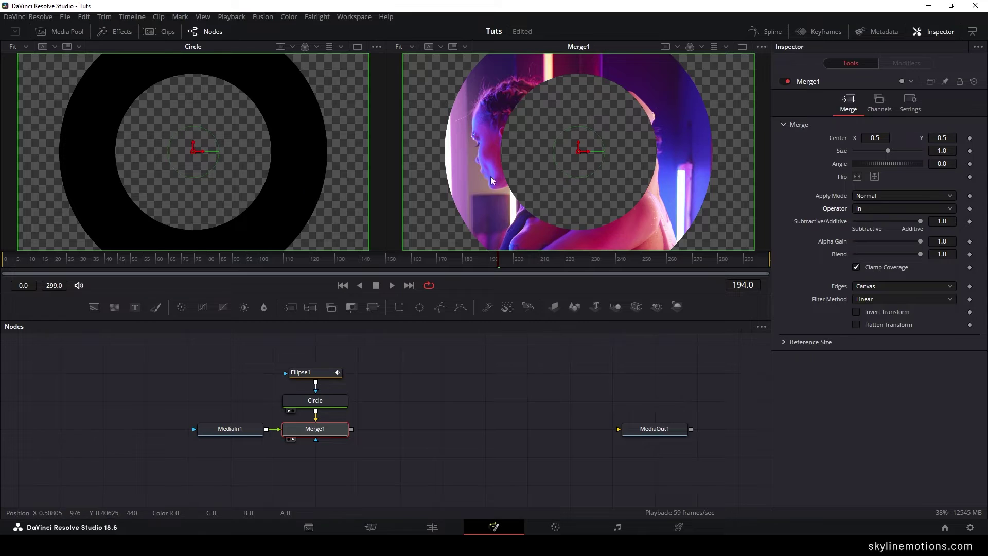
{"action": "left_click", "coordinate": [451, 378]}
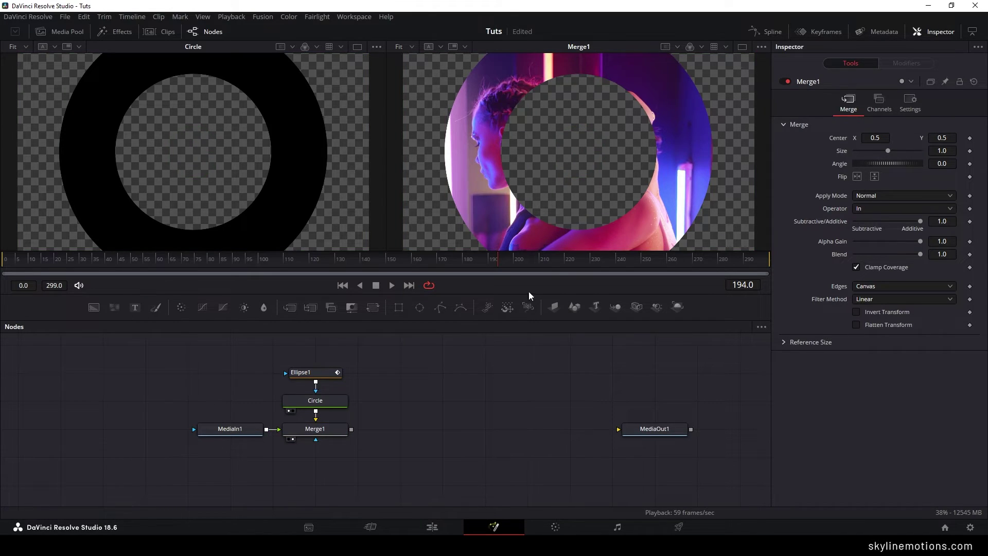
{"action": "left_click", "coordinate": [745, 48]}
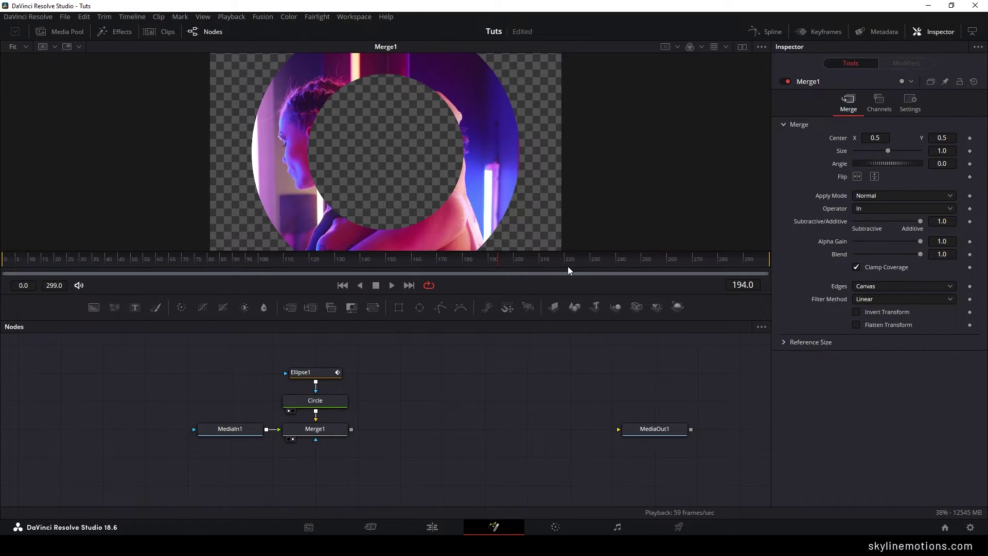
Play the animation from the start, then select the Ellipse1 and Circle nodes.
{"action": "left_click", "coordinate": [342, 285]}
{"action": "left_click", "coordinate": [391, 285]}
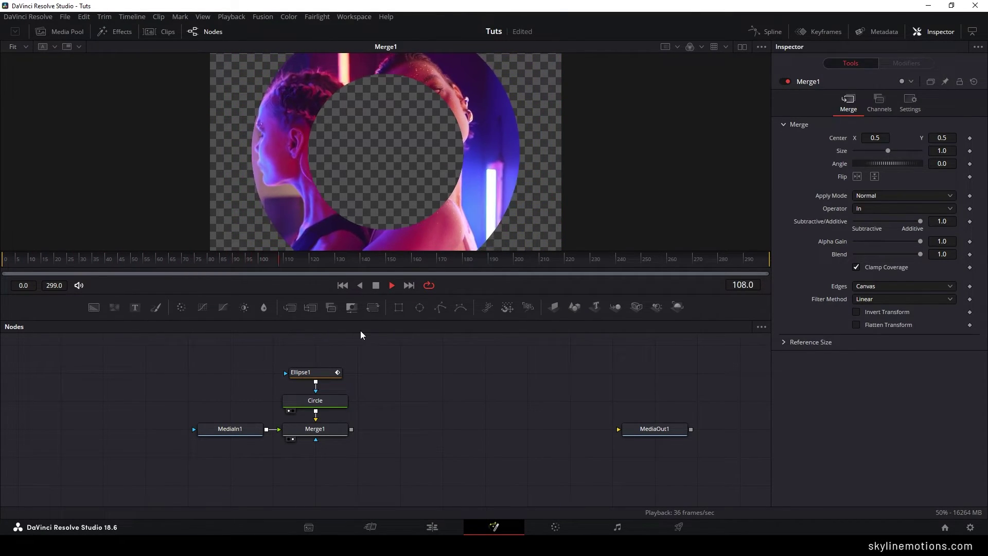
{"action": "left_click", "coordinate": [342, 286]}
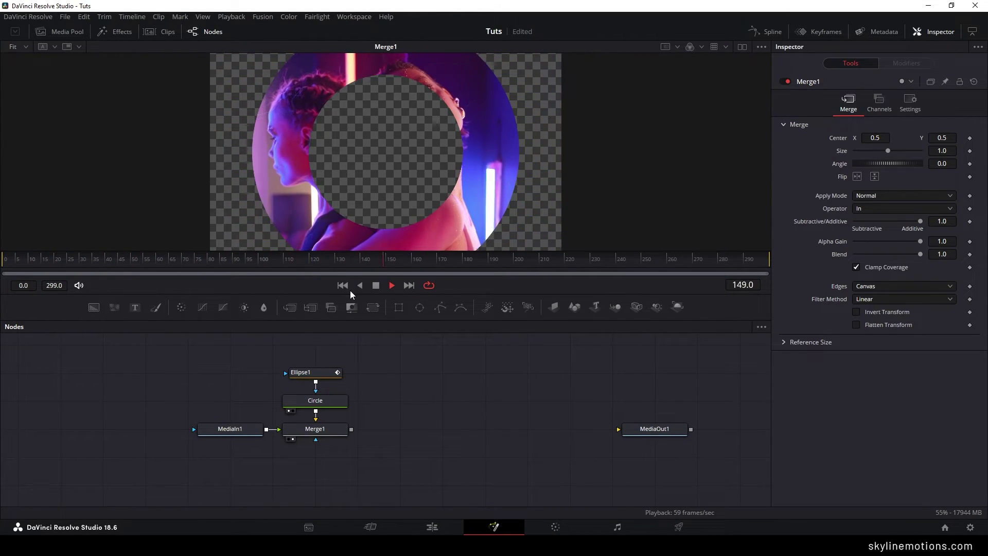
{"action": "left_click", "coordinate": [376, 285]}
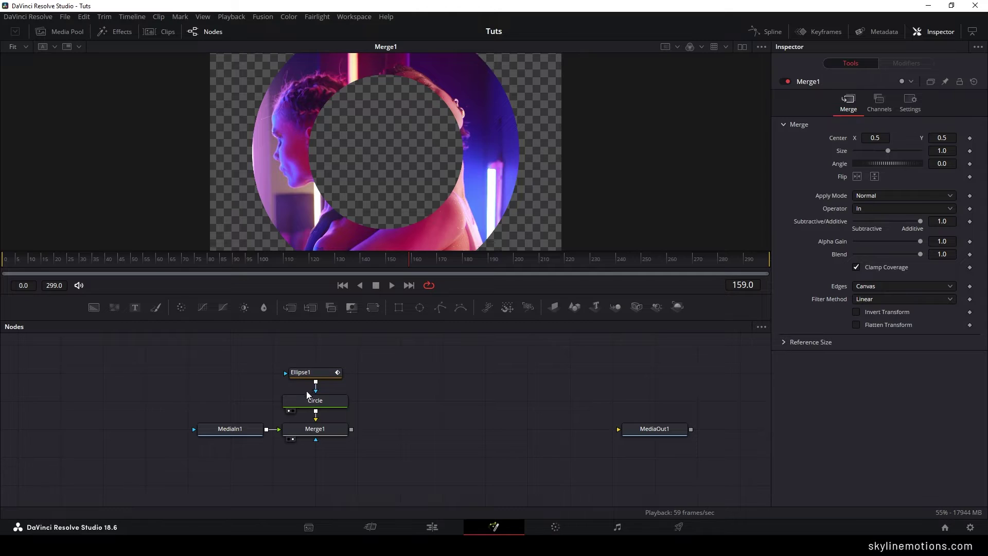
{"action": "left_click_drag", "start_coordinate": [359, 364], "coordinate": [308, 414]}
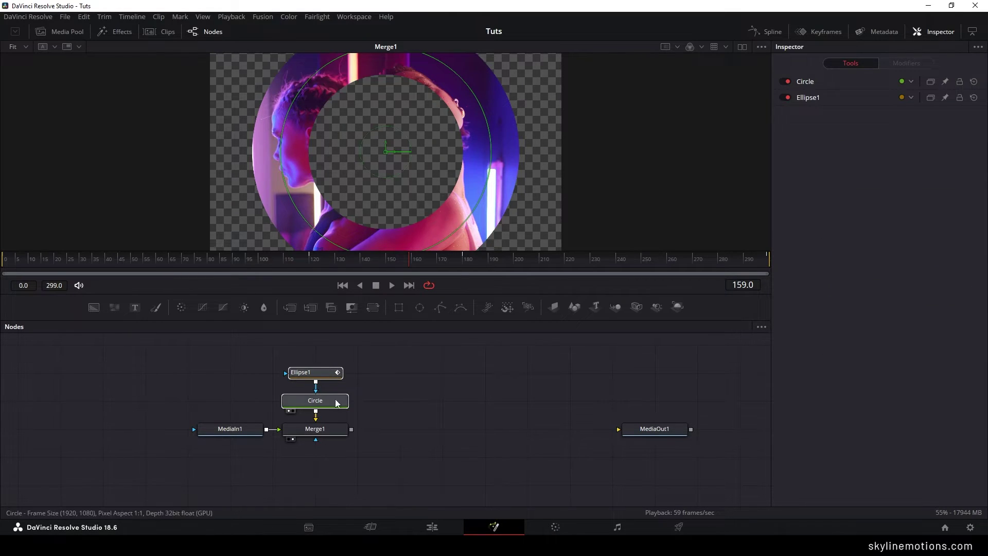
Paste a copy of the ring nodes and rename Circle_1 to Stroke.
{"action": "left_click", "coordinate": [391, 394]}
{"action": "key", "text": "ctrl+v"}
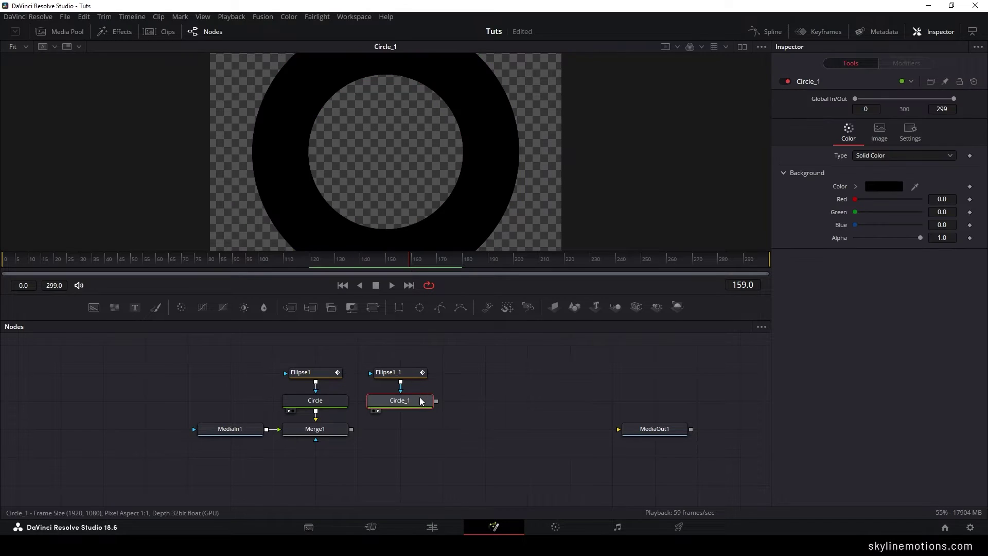
{"action": "right_click", "coordinate": [403, 401]}
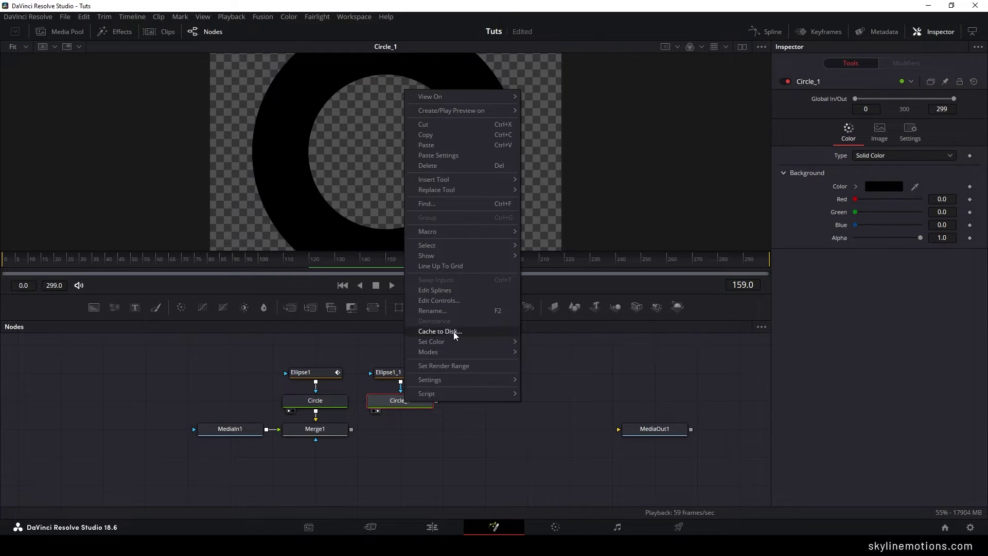
{"action": "left_click", "coordinate": [431, 311]}
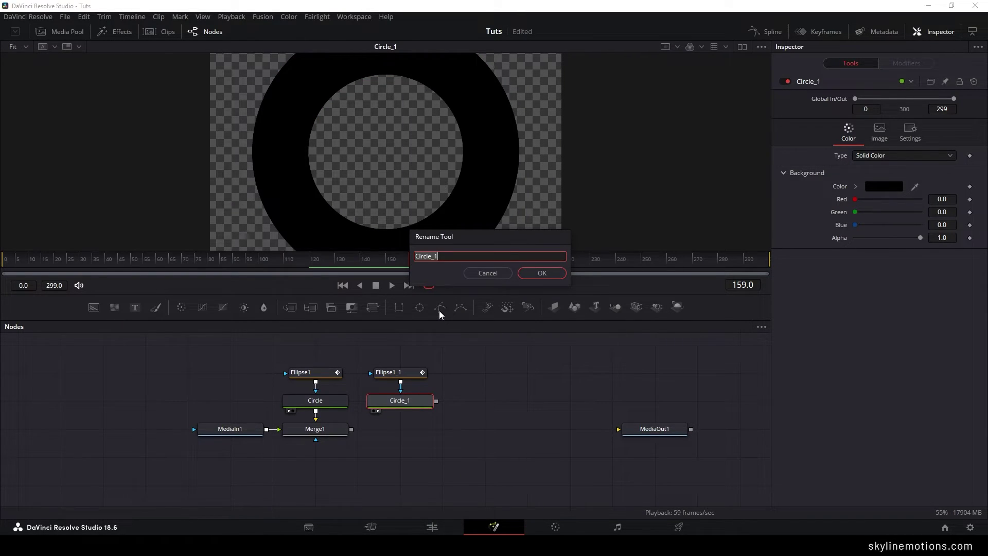
{"action": "type", "text": "Stroke"}
{"action": "key", "text": "Return"}
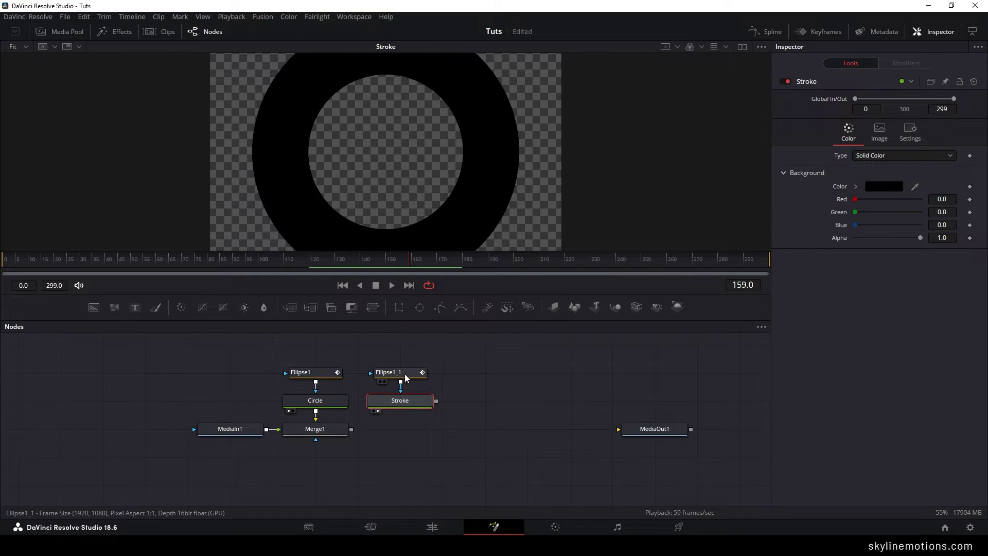
Rename the Ellipse1_1 node to Ellipse2.
{"action": "left_click", "coordinate": [390, 380]}
{"action": "key", "text": "F2"}
{"action": "key", "text": "End"}
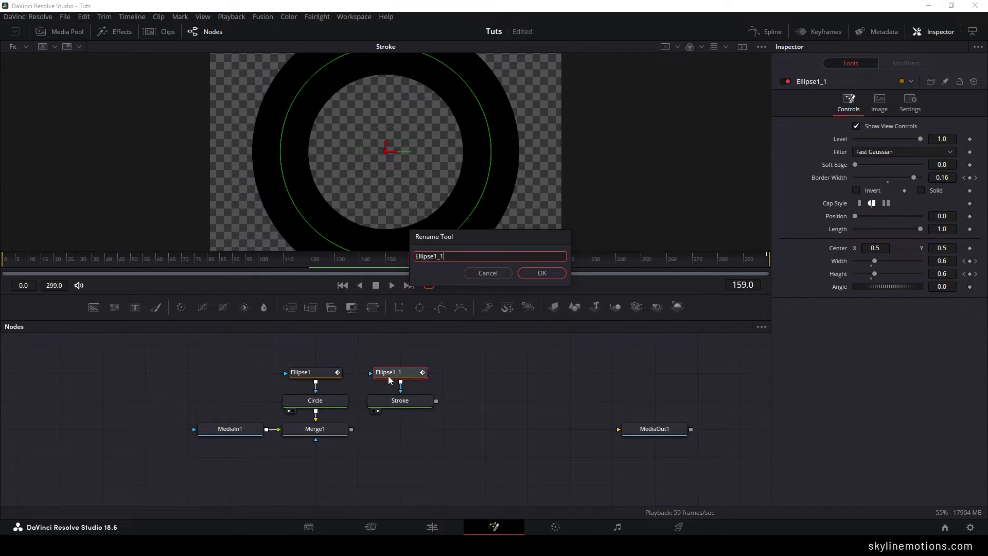
{"action": "type", "text": "2"}
{"action": "key", "text": "Return"}
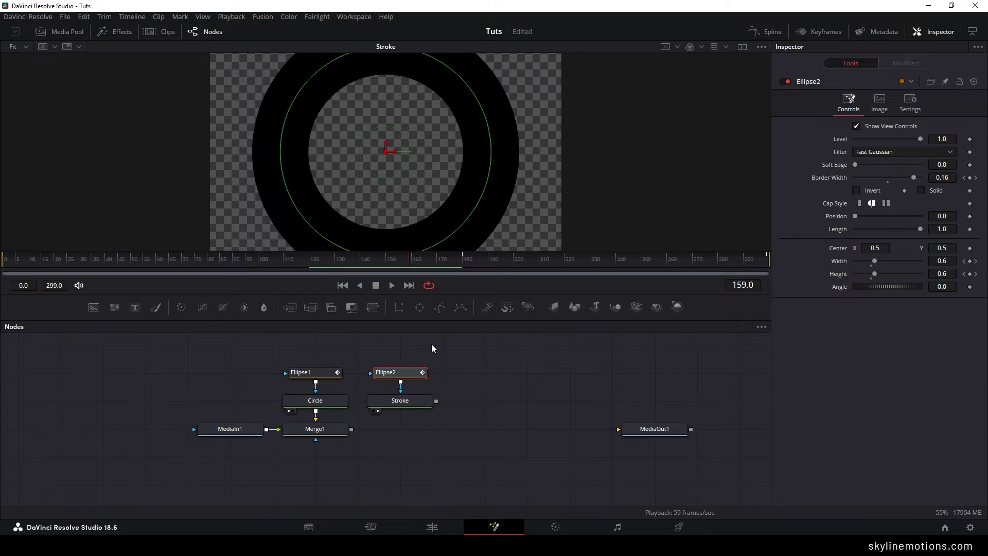
Remove Ellipse2's Border Width link to Ellipse1 and set Border Width to 0.006.
{"action": "right_click", "coordinate": [832, 177]}
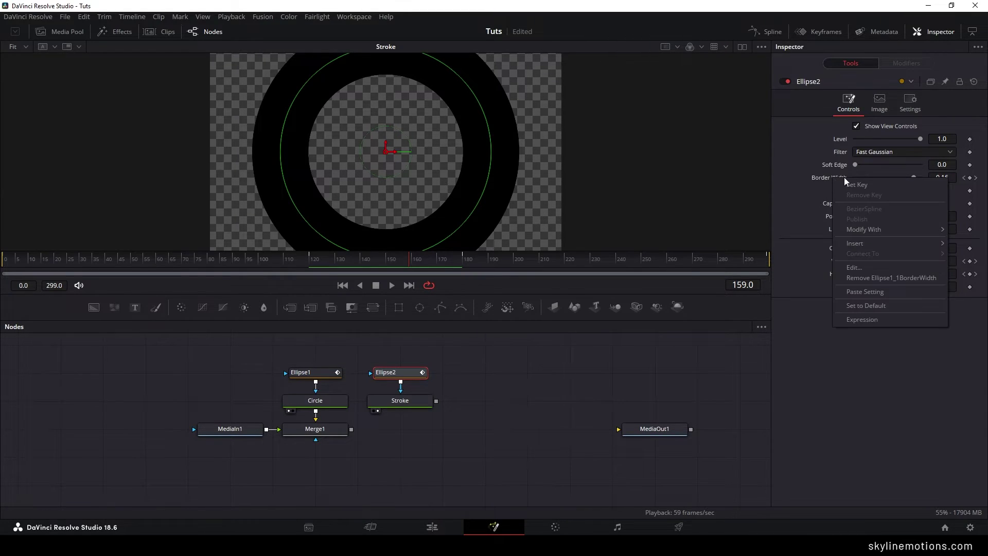
{"action": "left_click", "coordinate": [865, 278]}
{"action": "left_click_drag", "start_coordinate": [913, 178], "coordinate": [890, 178]}
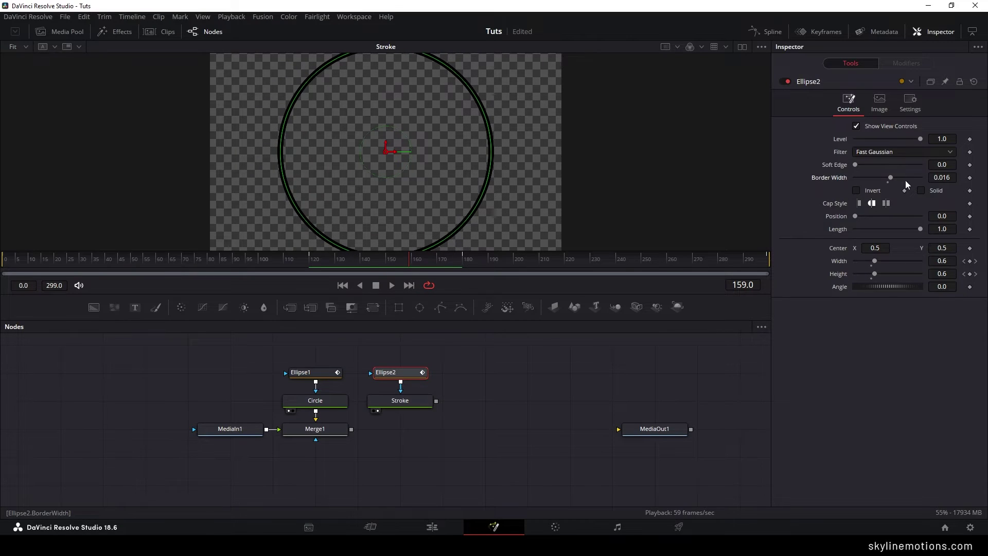
{"action": "left_click", "coordinate": [943, 177]}
{"action": "key", "text": "Delete"}
{"action": "key", "text": "Delete"}
{"action": "type", "text": "0"}
{"action": "key", "text": "Return"}
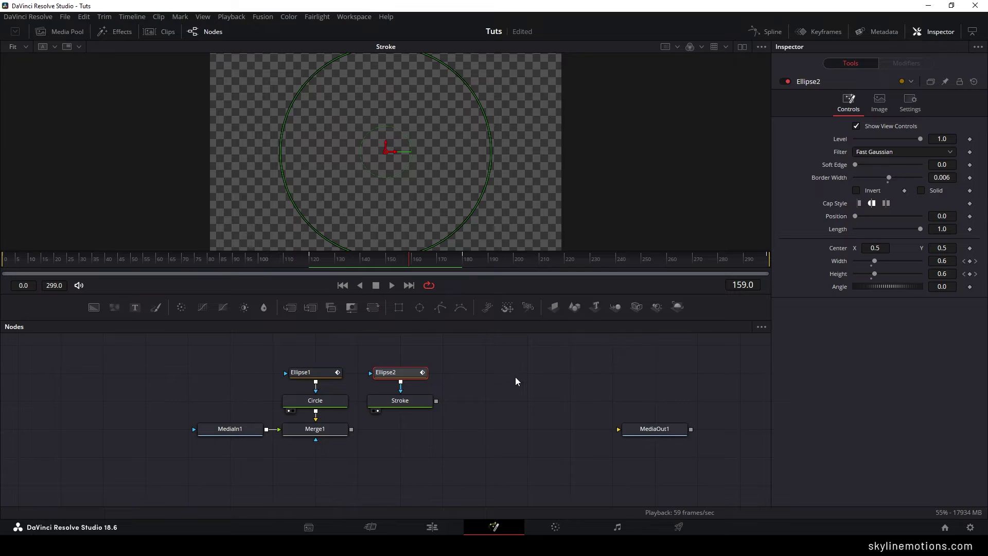
{"action": "left_click", "coordinate": [517, 357]}
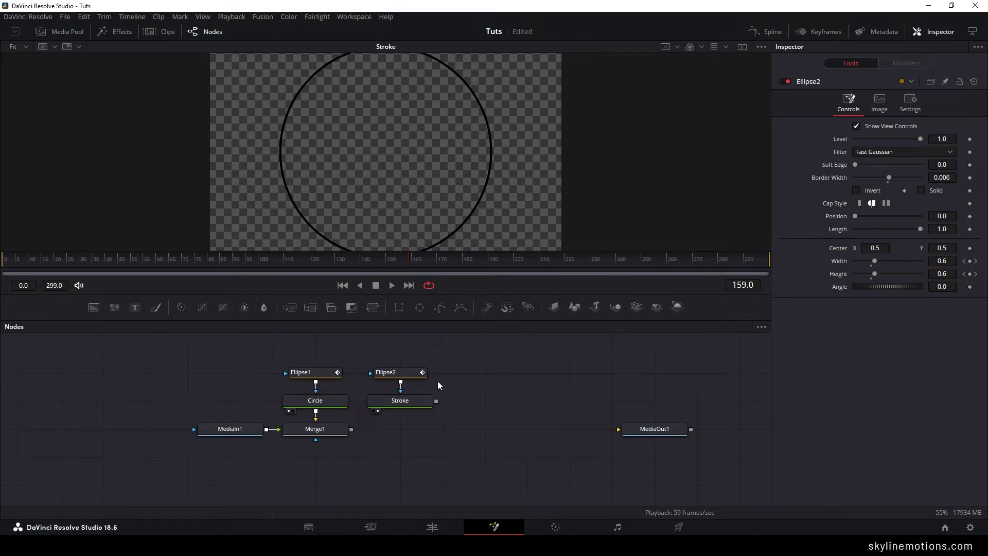
Set the Stroke node's Color to white in the Color dialog.
{"action": "left_click", "coordinate": [393, 403]}
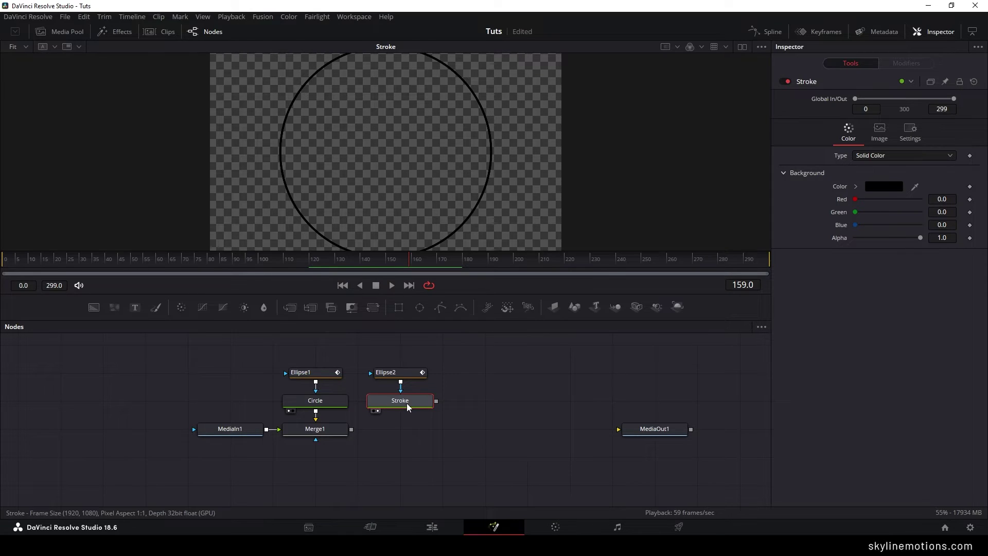
{"action": "left_click", "coordinate": [881, 186]}
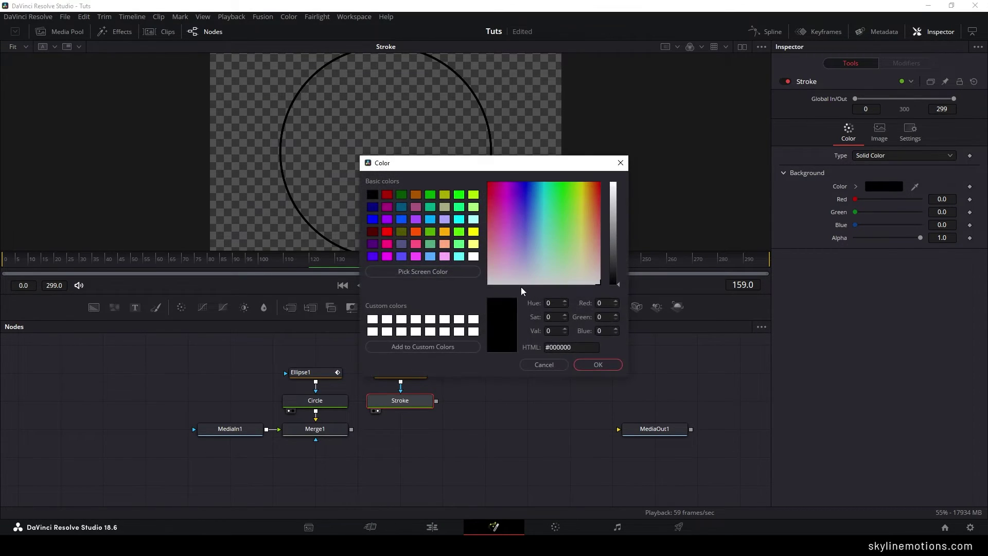
{"action": "left_click", "coordinate": [470, 258]}
{"action": "left_click", "coordinate": [591, 365]}
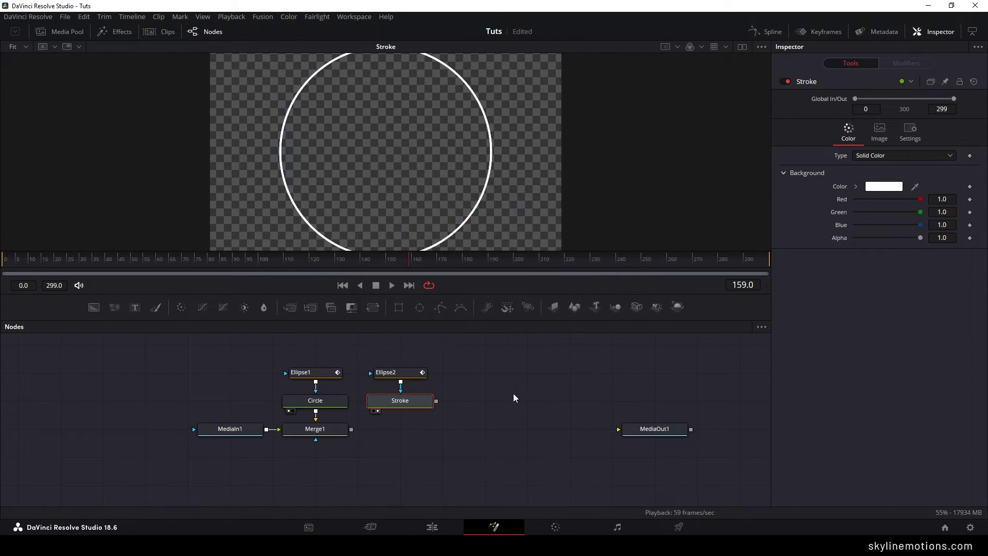
{"action": "left_click", "coordinate": [513, 395]}
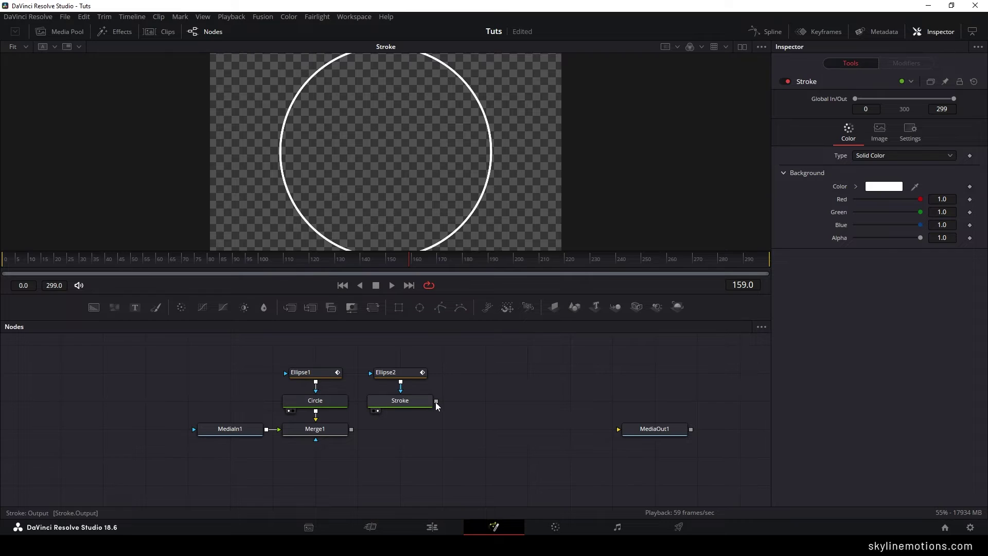
Merge the Stroke output over Merge1 as Merge2 with Apply Mode Overlay.
{"action": "mouse_move", "coordinate": [436, 402]}
{"action": "left_mouse_down"}
{"action": "mouse_move", "coordinate": [373, 452]}
{"action": "mouse_move", "coordinate": [353, 429]}
{"action": "left_mouse_up"}
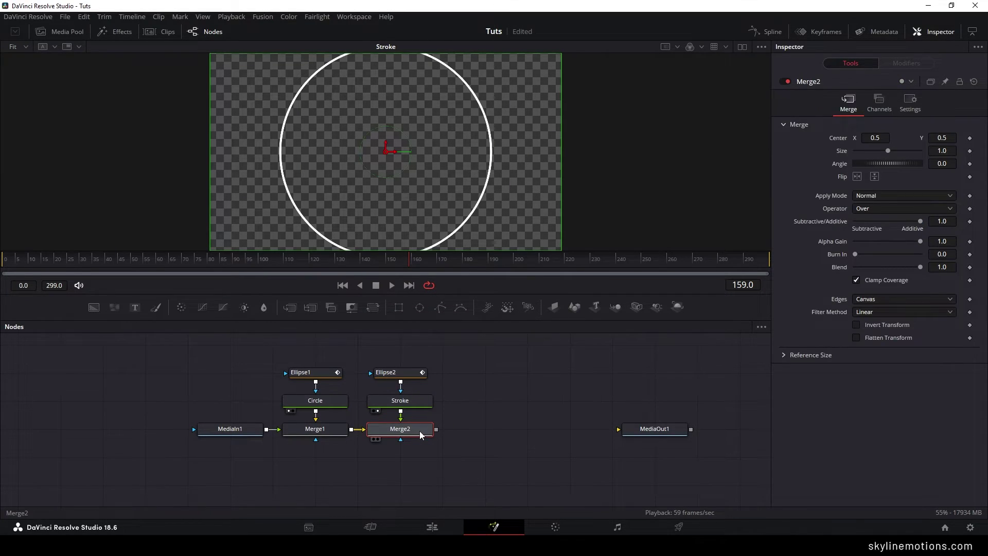
{"action": "key", "text": "1"}
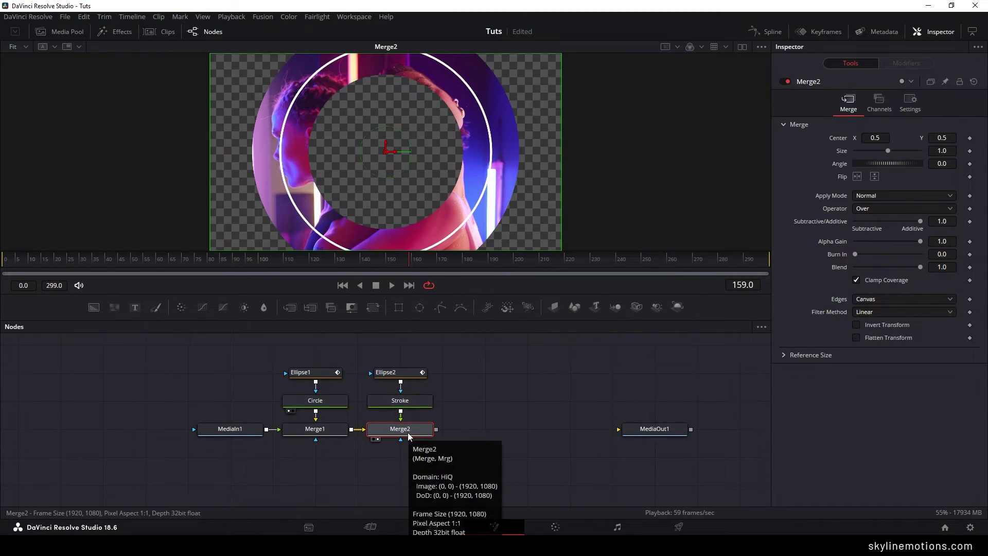
{"action": "left_click", "coordinate": [865, 196]}
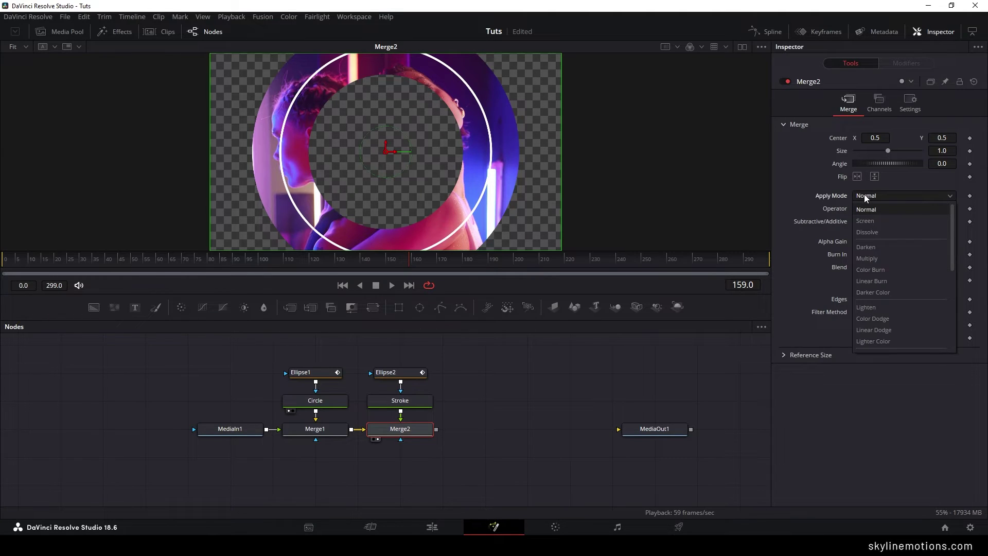
{"action": "scroll", "coordinate": [897, 276], "scroll_direction": "down", "scroll_amount": 1}
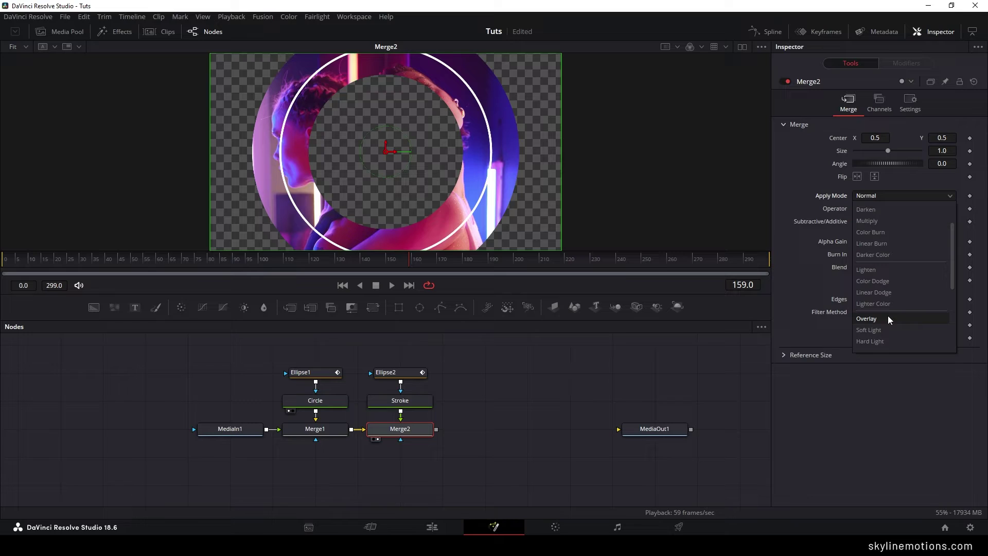
{"action": "left_click", "coordinate": [887, 318]}
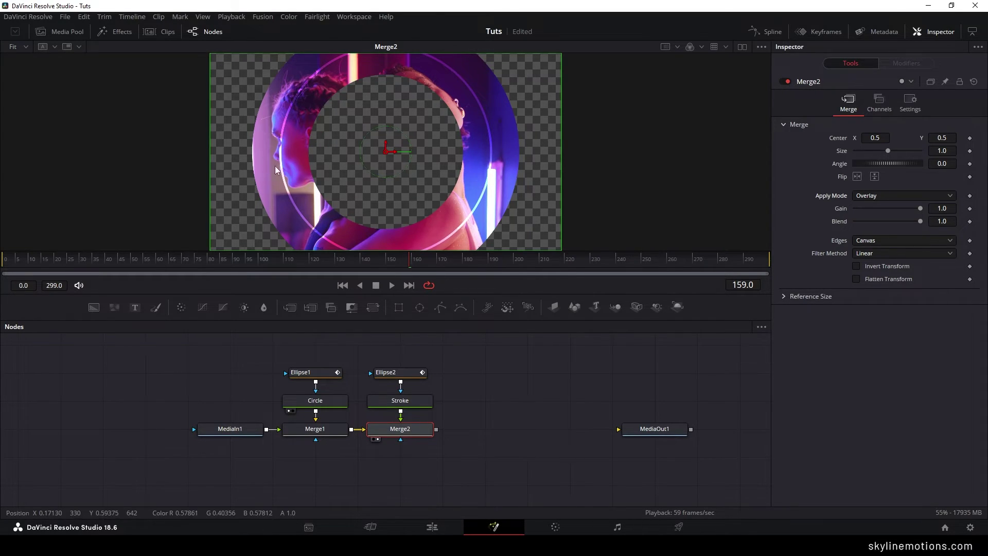
{"action": "left_click", "coordinate": [492, 407]}
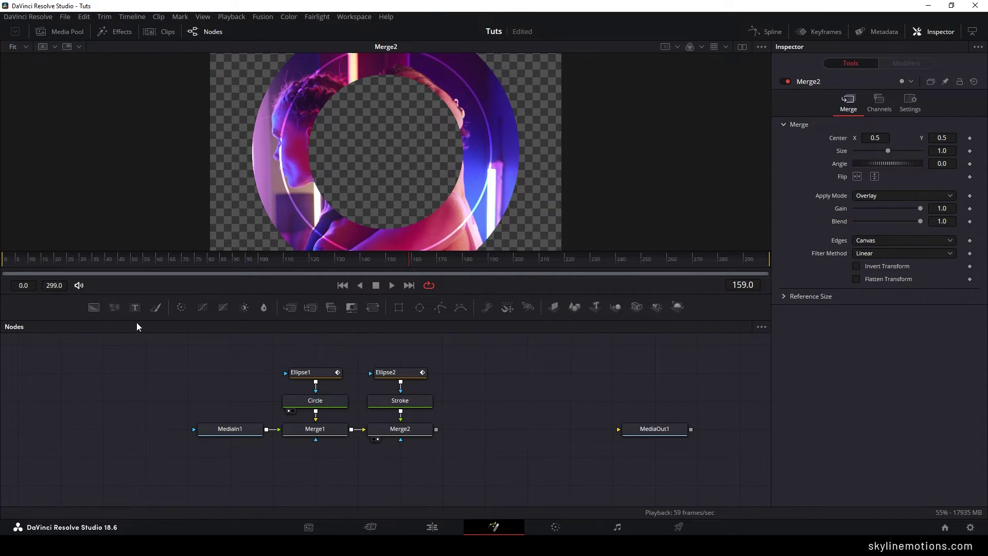
Add a Background1 node, save, and set it to a Radial gradient.
{"action": "left_click_drag", "start_coordinate": [94, 307], "coordinate": [498, 406]}
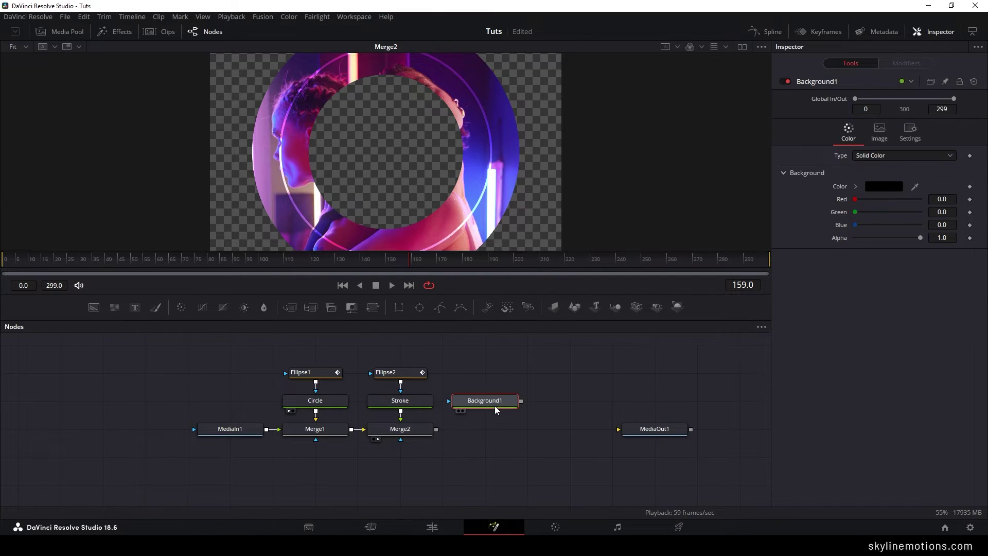
{"action": "key", "text": "1"}
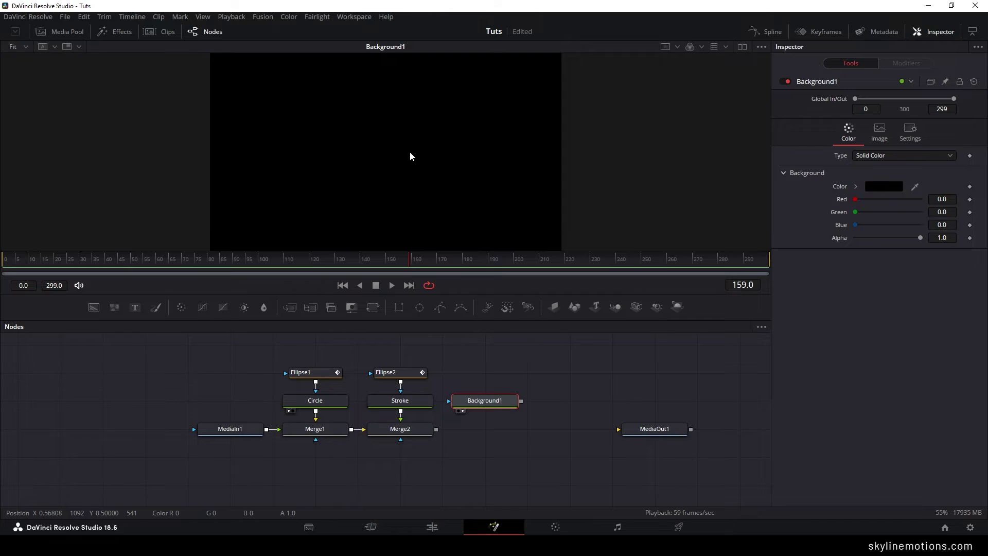
{"action": "key", "text": "ctrl+s"}
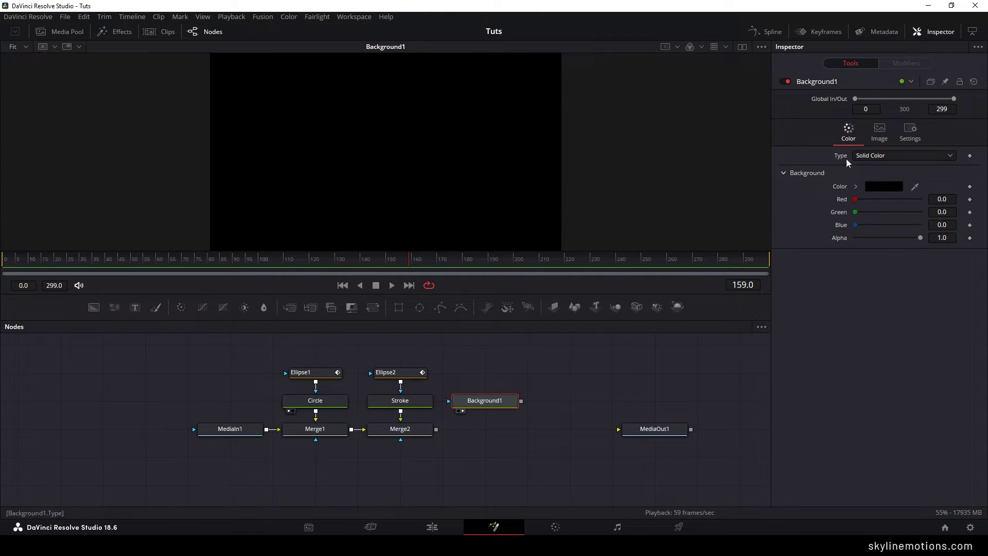
{"action": "left_click", "coordinate": [900, 159]}
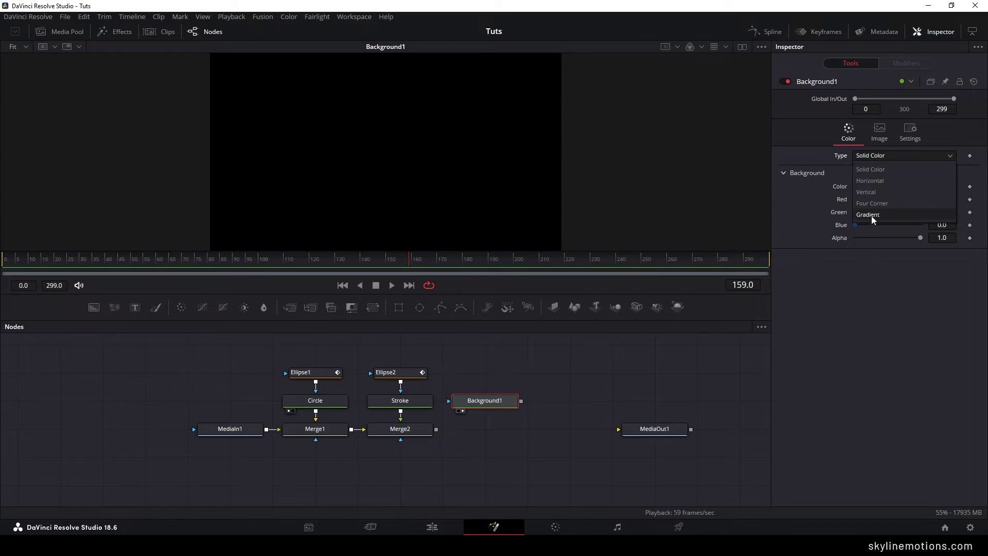
{"action": "key", "text": "Escape"}
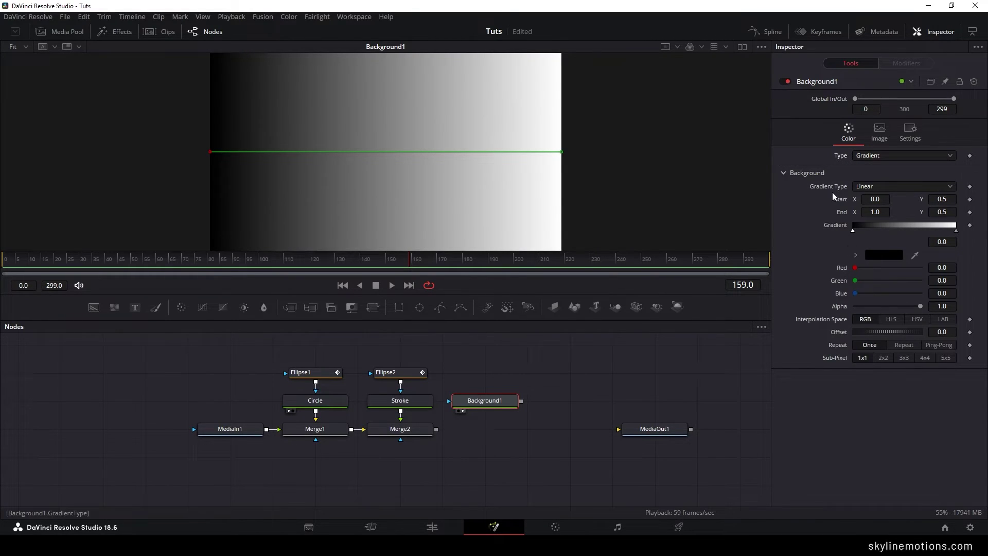
{"action": "left_click", "coordinate": [865, 188]}
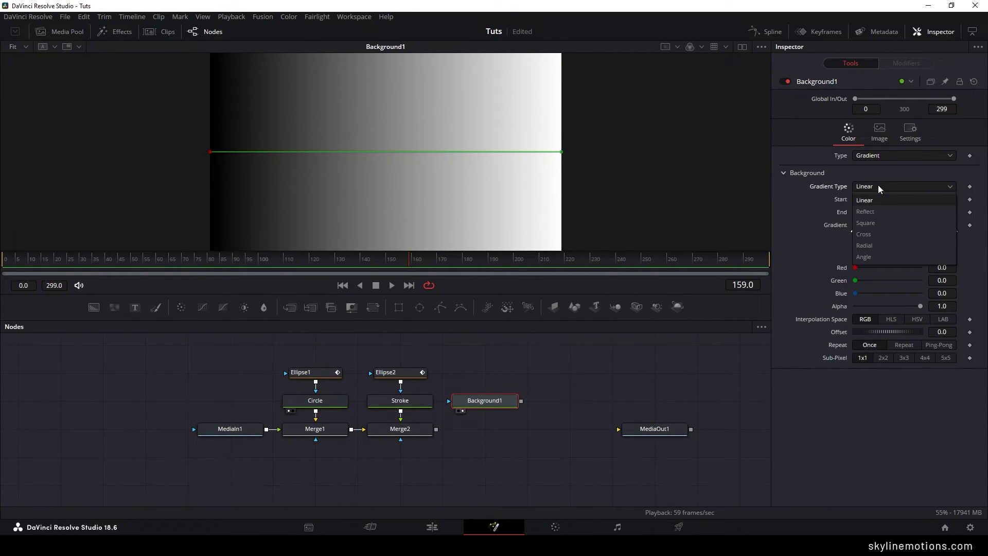
{"action": "left_click", "coordinate": [868, 243]}
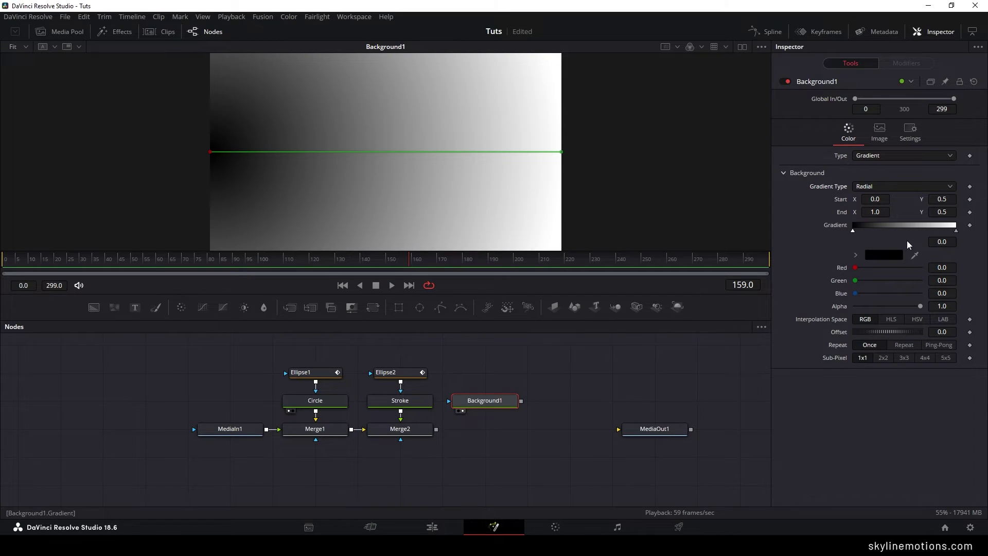
Make the gradient's end stop navy, then set its Blue value to 0.12.
{"action": "left_click", "coordinate": [957, 233]}
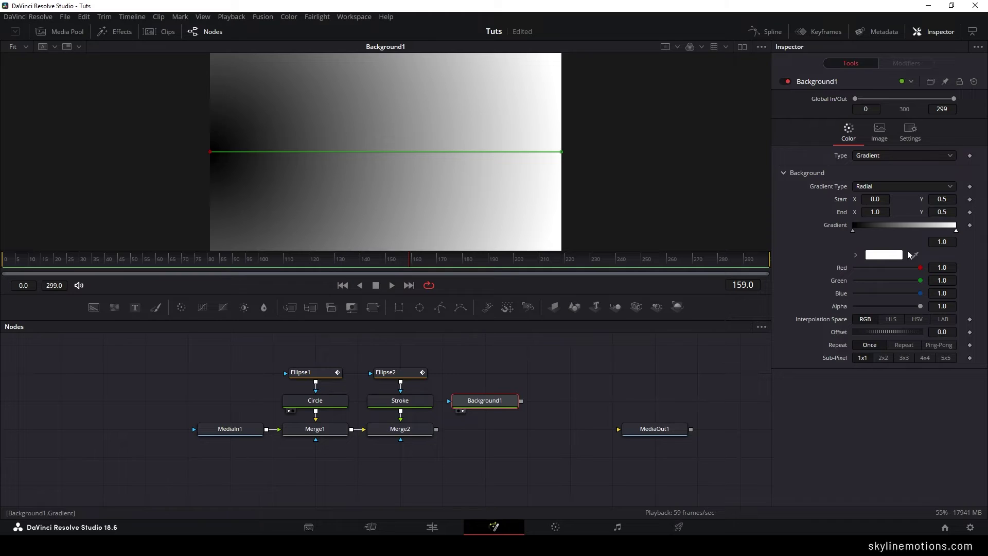
{"action": "left_click", "coordinate": [886, 255]}
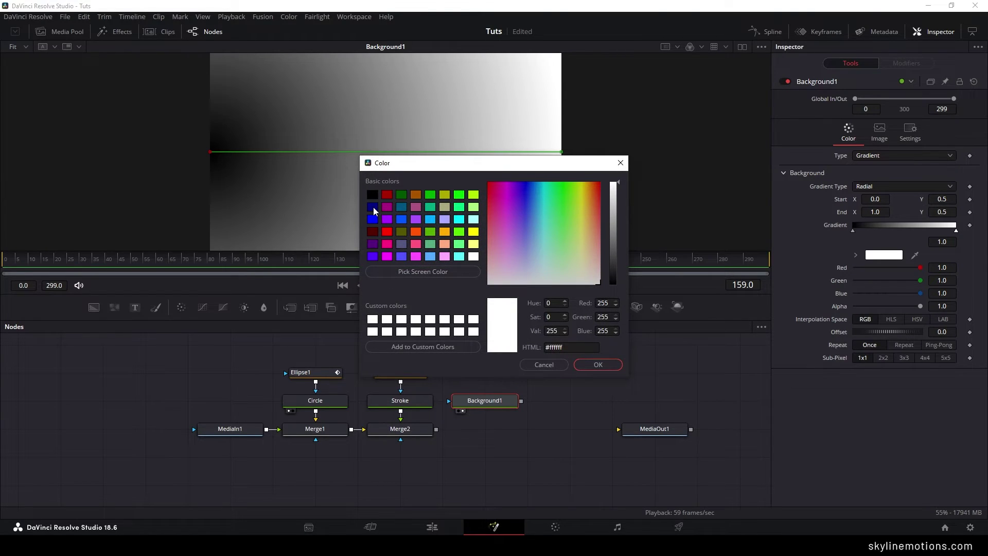
{"action": "left_click", "coordinate": [374, 211]}
{"action": "left_click", "coordinate": [598, 364]}
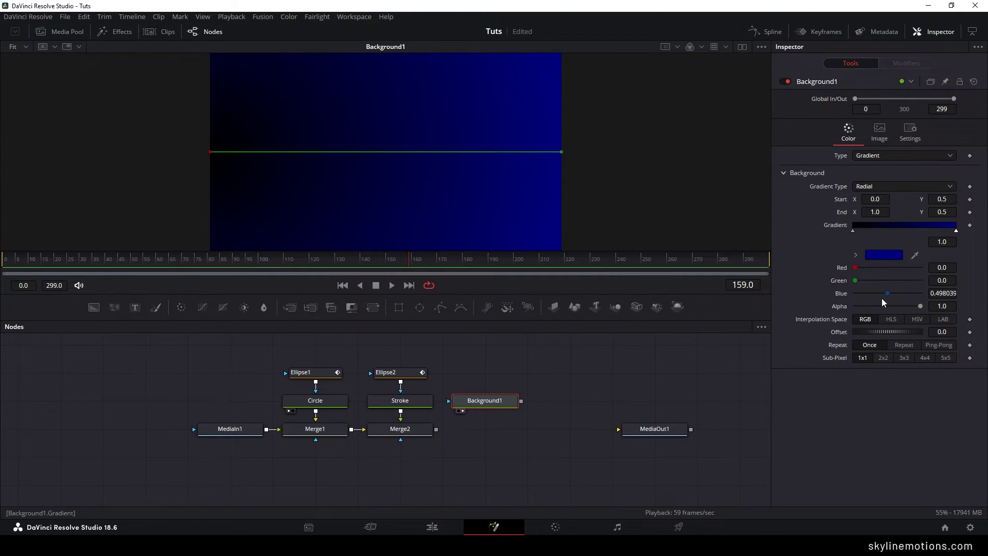
{"action": "left_click_drag", "start_coordinate": [887, 294], "coordinate": [864, 307]}
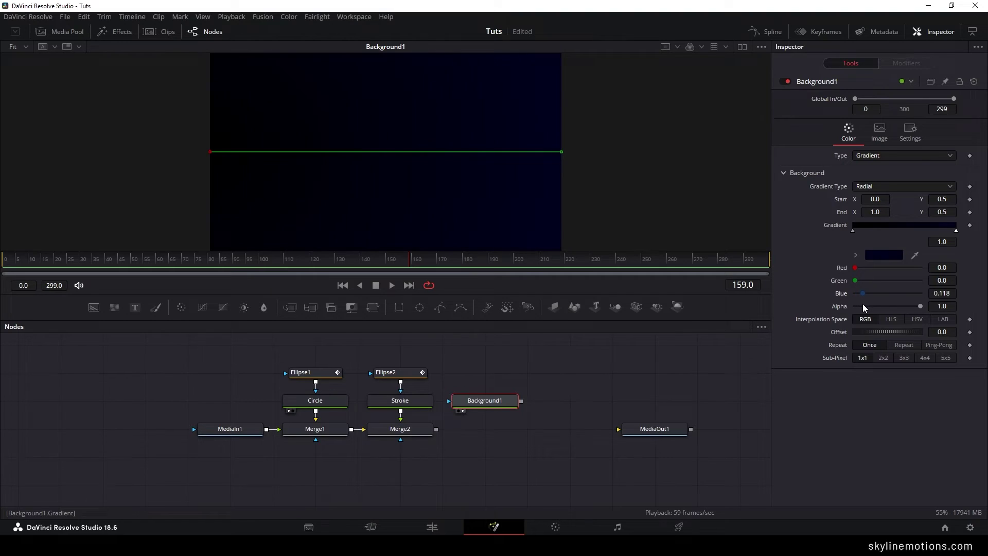
{"action": "left_click", "coordinate": [943, 295]}
{"action": "type", "text": "0.12"}
{"action": "key", "text": "Tab"}
{"action": "left_click", "coordinate": [578, 391]}
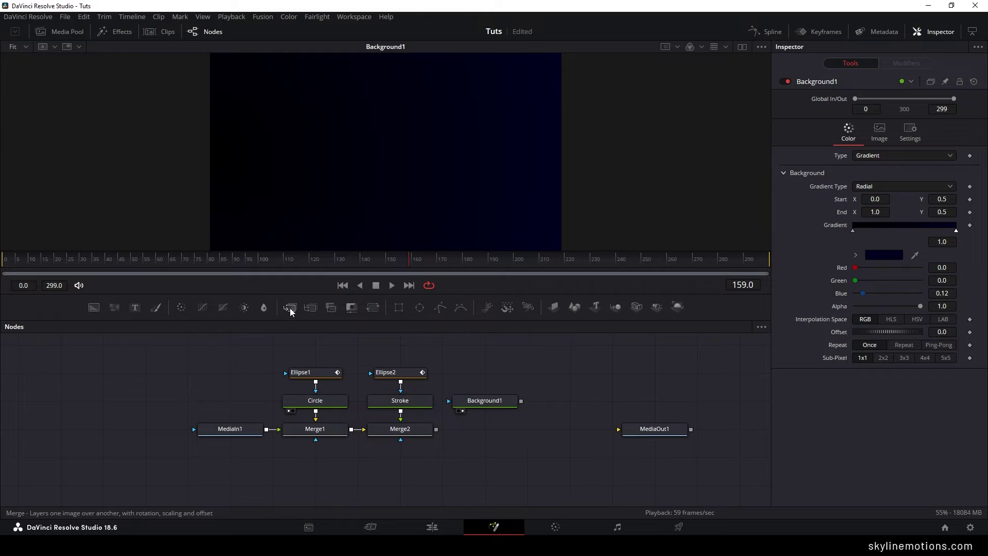
Merge Background1 with Merge2 in Merge3, check frames, move MediaOut1 right, add Text1.
{"action": "left_click_drag", "start_coordinate": [289, 308], "coordinate": [411, 435]}
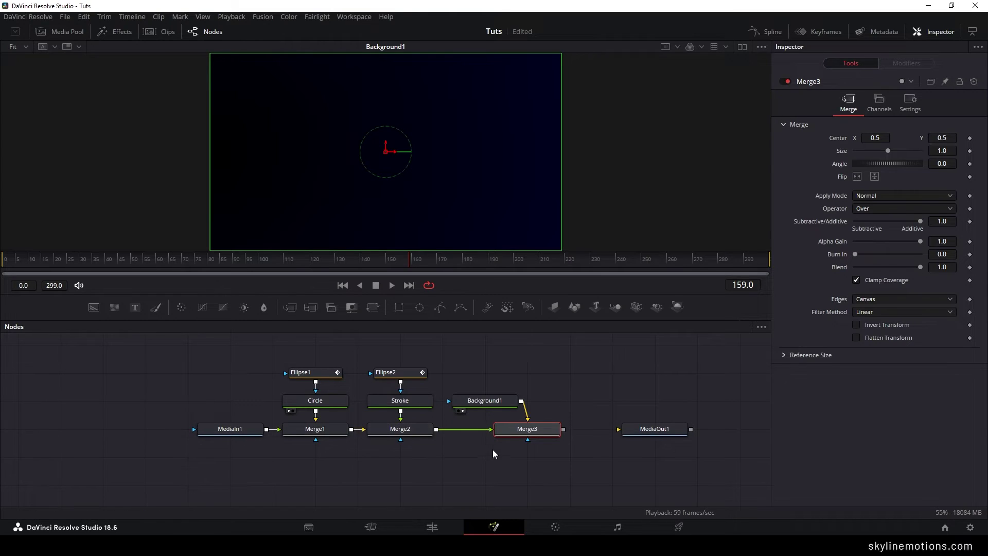
{"action": "left_click_drag", "start_coordinate": [556, 433], "coordinate": [516, 407]}
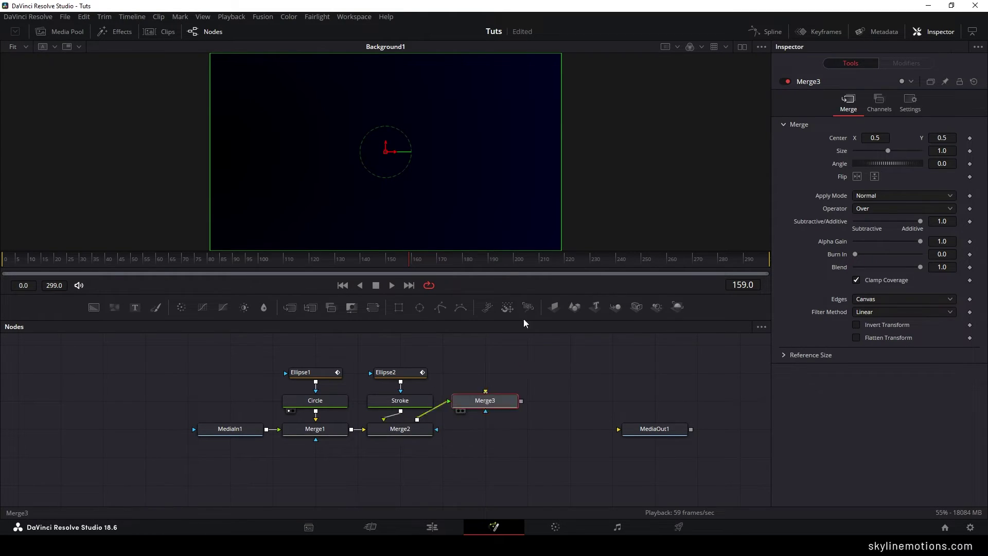
{"action": "key", "text": "ctrl+z"}
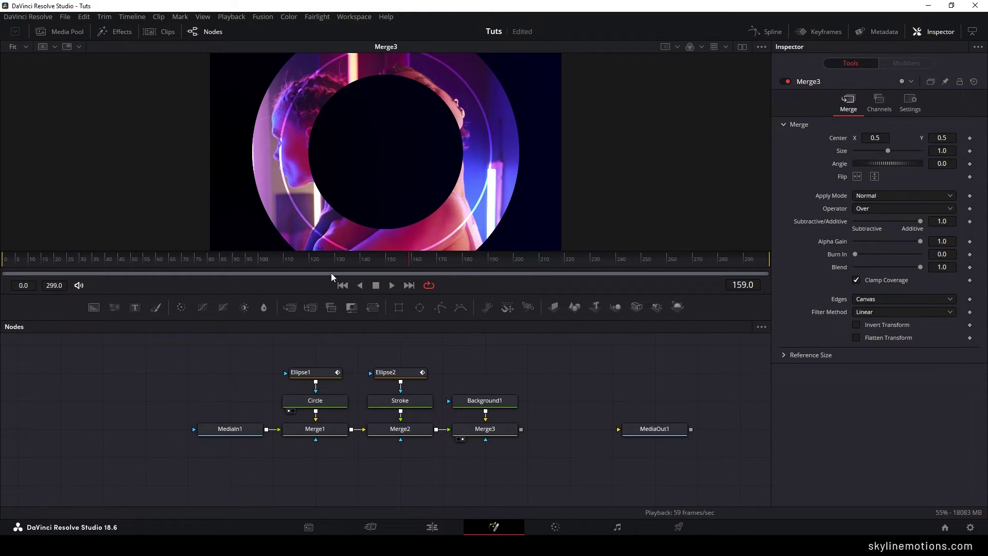
{"action": "left_click_drag", "start_coordinate": [331, 272], "coordinate": [462, 258]}
{"action": "left_click_drag", "start_coordinate": [578, 401], "coordinate": [404, 396]}
{"action": "left_click_drag", "start_coordinate": [481, 423], "coordinate": [650, 430]}
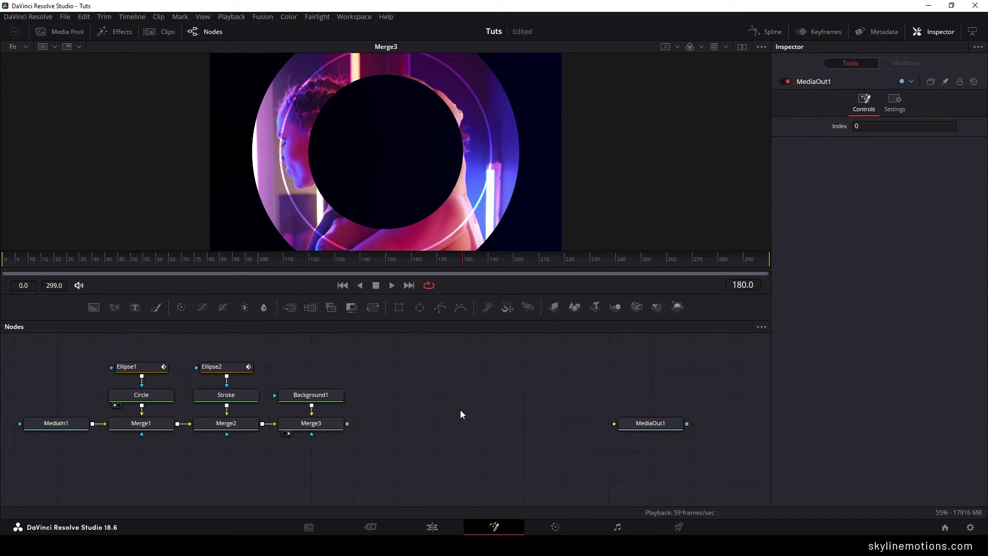
{"action": "left_click_drag", "start_coordinate": [135, 307], "coordinate": [455, 405]}
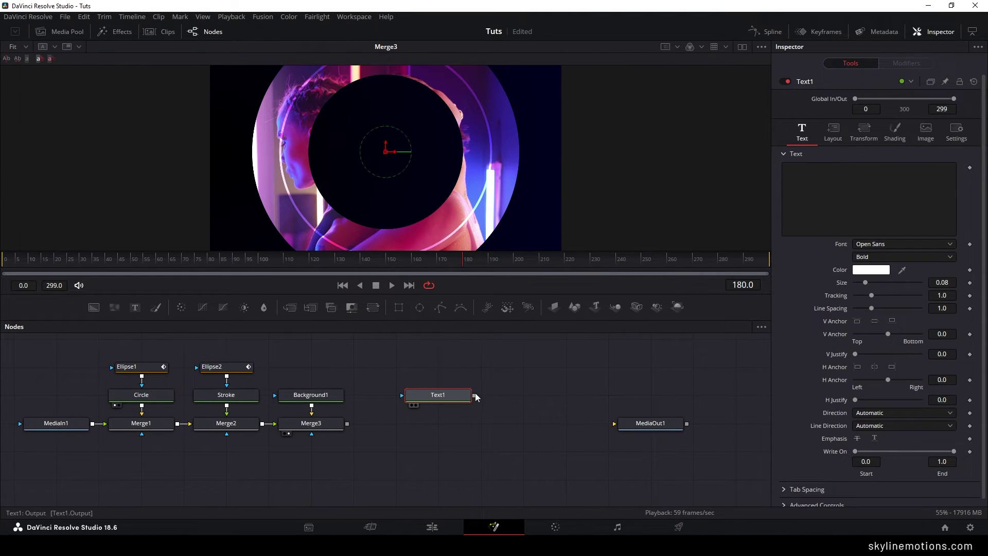
Enter MOTION in Text1 and set its font to LEMON MILK Light.
{"action": "key", "text": "1"}
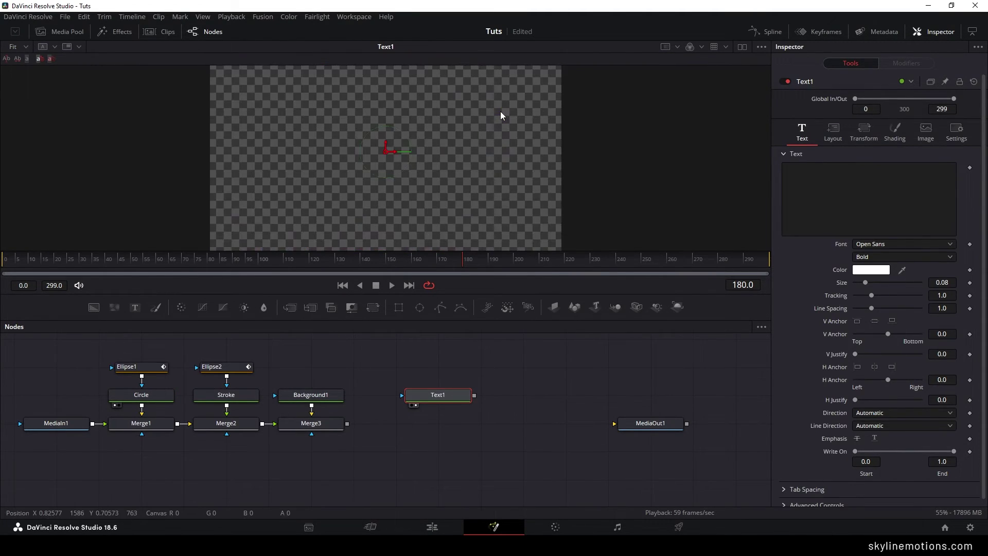
{"action": "left_click", "coordinate": [826, 187]}
{"action": "type", "text": "M"}
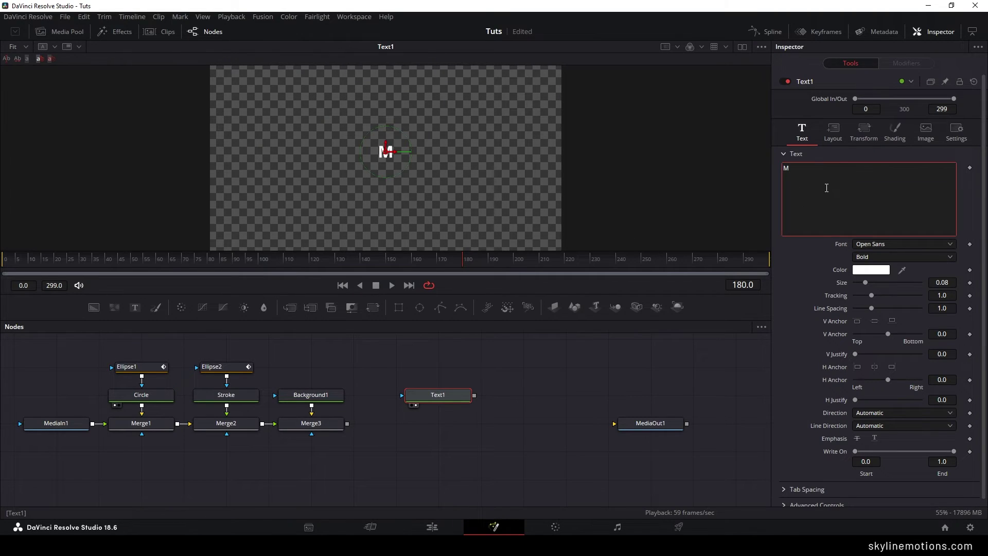
{"action": "type", "text": "OTION"}
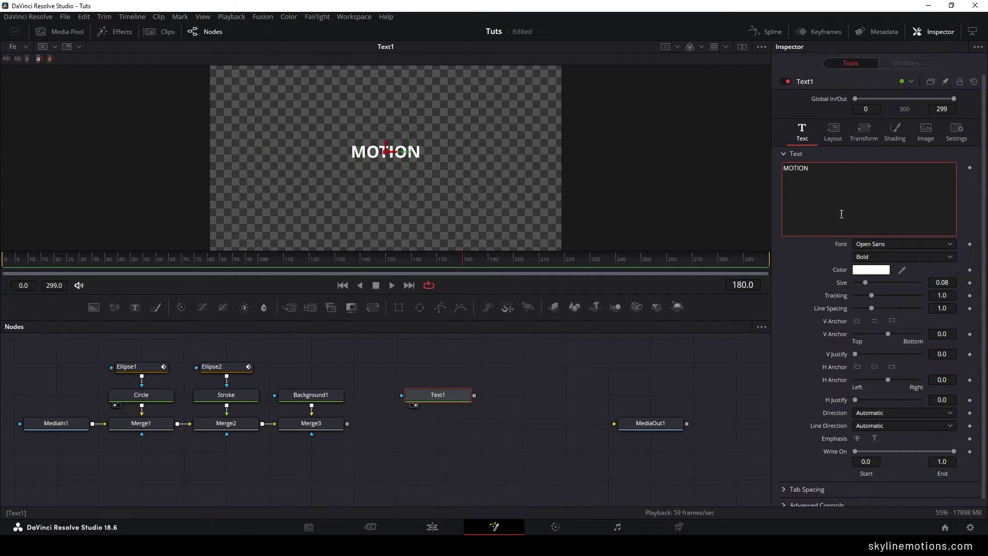
{"action": "left_click", "coordinate": [888, 243]}
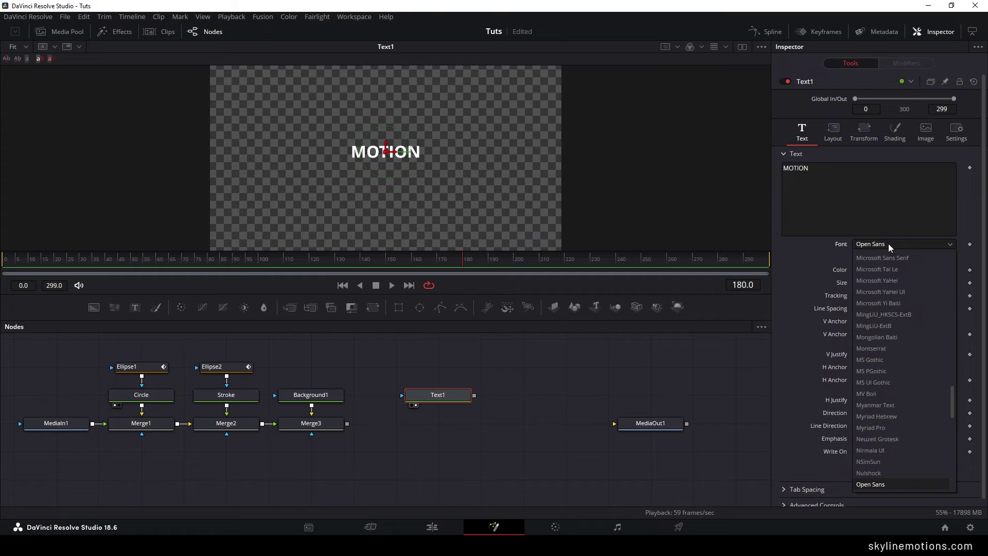
{"action": "left_click", "coordinate": [882, 280]}
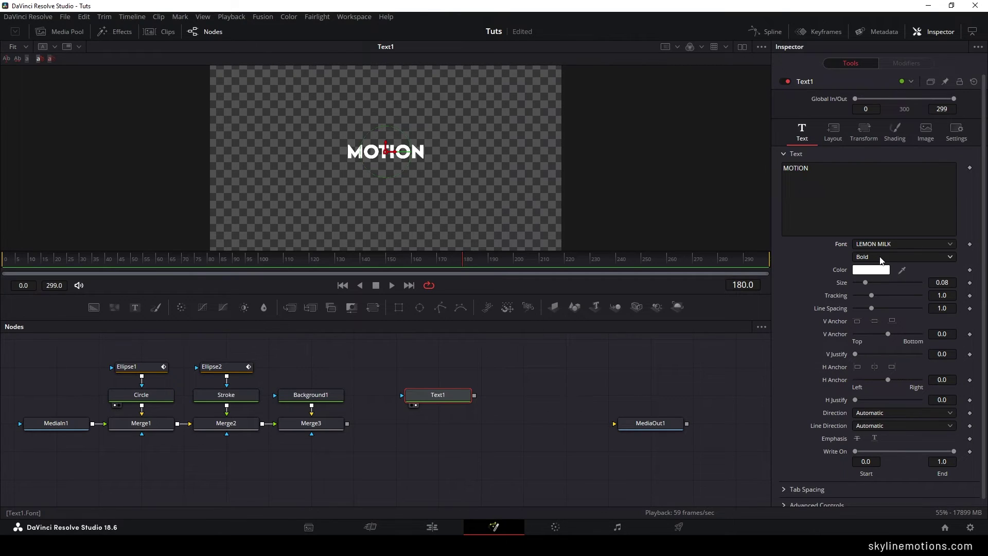
{"action": "left_click", "coordinate": [881, 257]}
{"action": "left_click", "coordinate": [875, 271]}
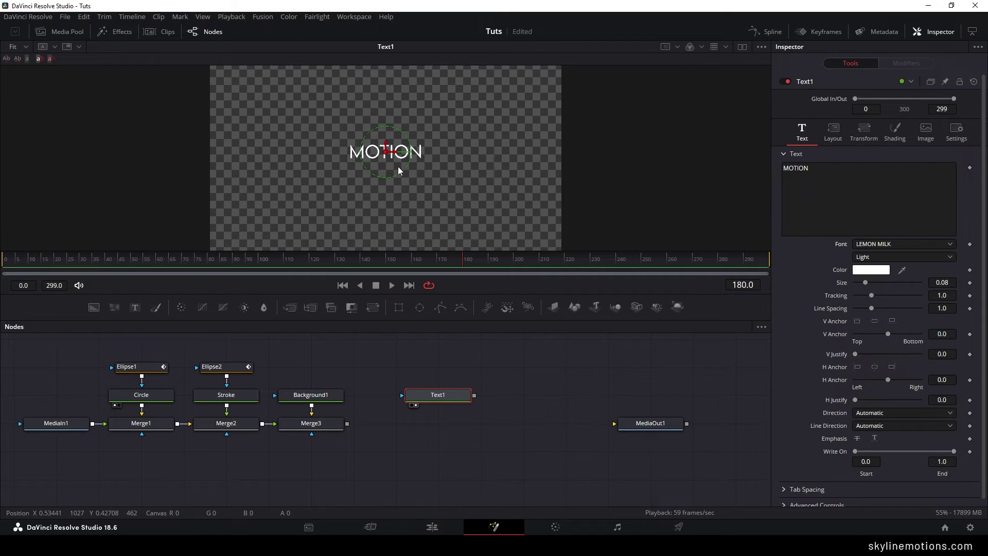
Turn on viewer guides, set text size to 0.1, and move MOTION above centre.
{"action": "right_click", "coordinate": [369, 102]}
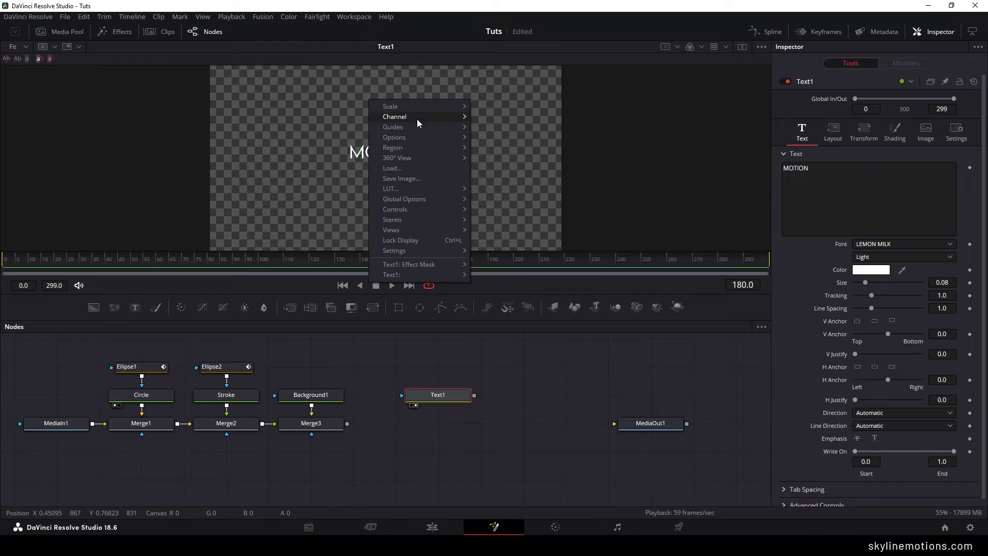
{"action": "mouse_move", "coordinate": [401, 126]}
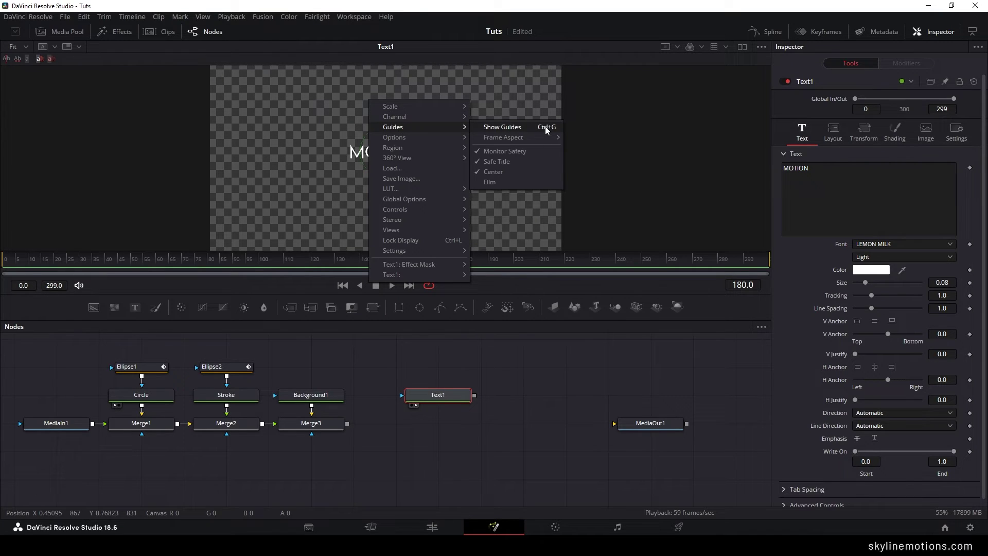
{"action": "left_click", "coordinate": [513, 128]}
{"action": "key", "text": "ctrl+1"}
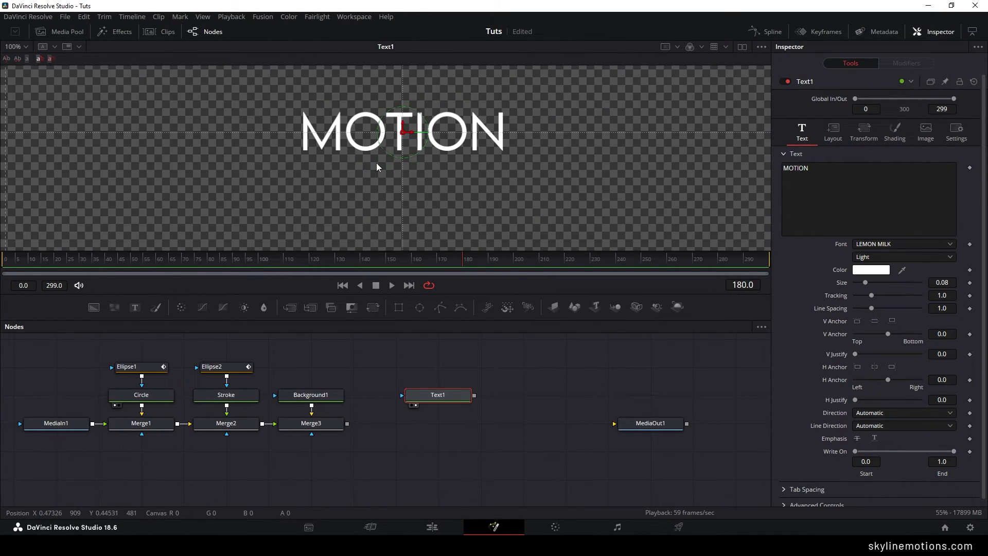
{"action": "left_click", "coordinate": [945, 283]}
{"action": "type", "text": "0"}
{"action": "key", "text": "Tab"}
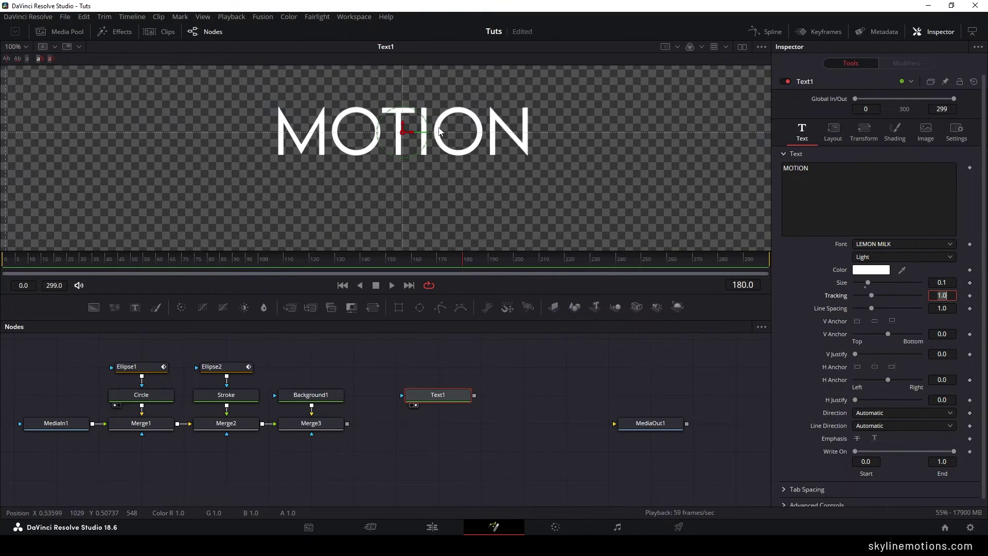
{"action": "left_click_drag", "start_coordinate": [403, 127], "coordinate": [409, 98]}
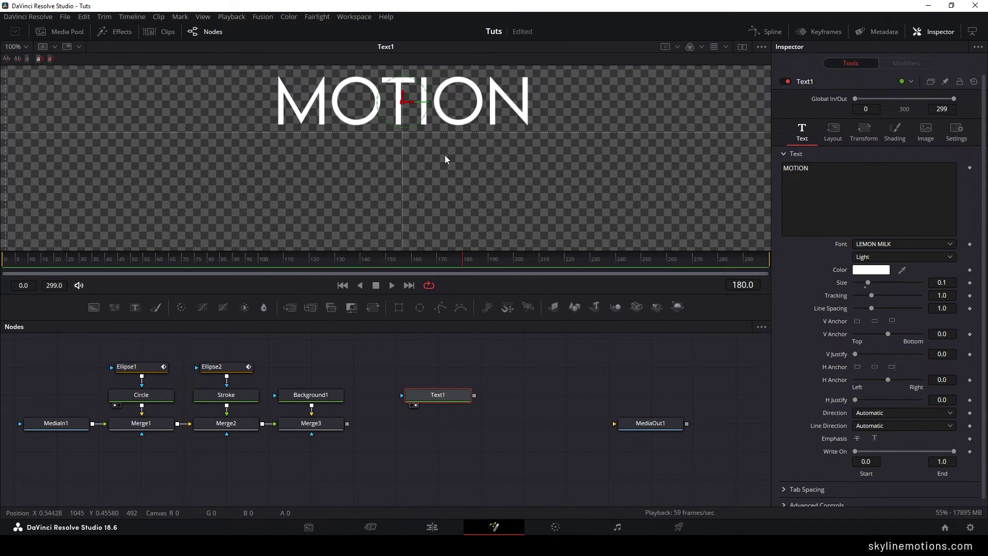
{"action": "scroll", "coordinate": [444, 155], "scroll_direction": "down", "scroll_amount": 1}
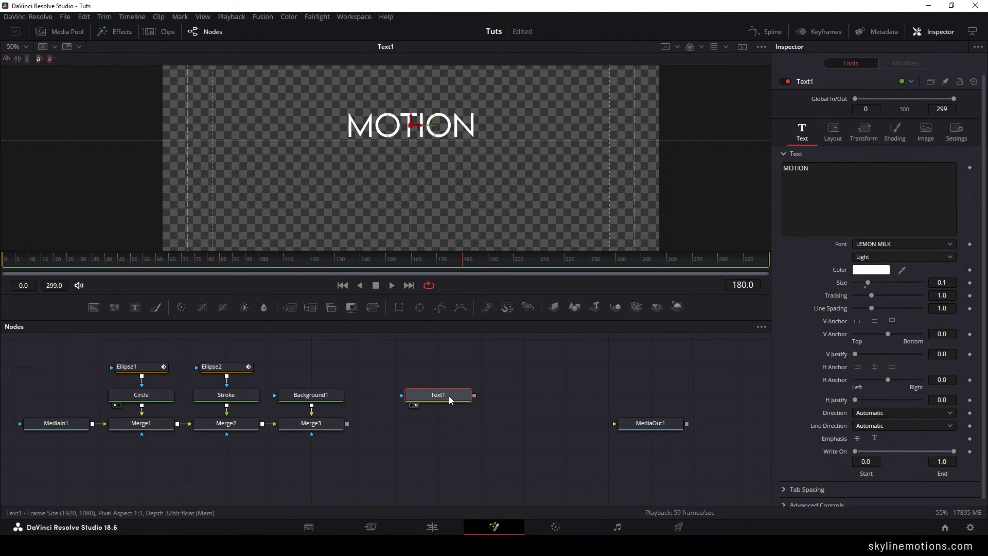
Paste a copy of Text1, rename it Text2, and save the project.
{"action": "left_click", "coordinate": [521, 387]}
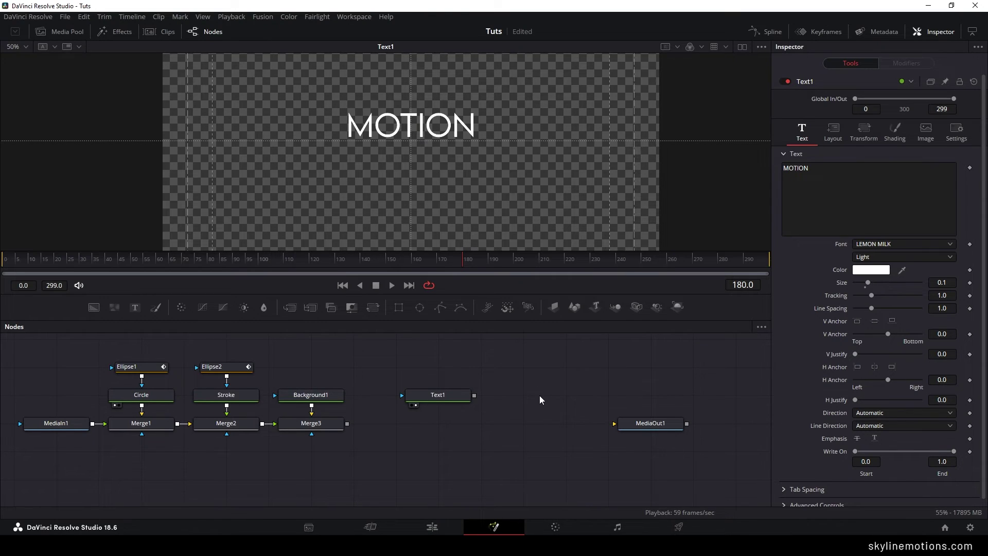
{"action": "key", "text": "ctrl+v"}
{"action": "key", "text": "F2"}
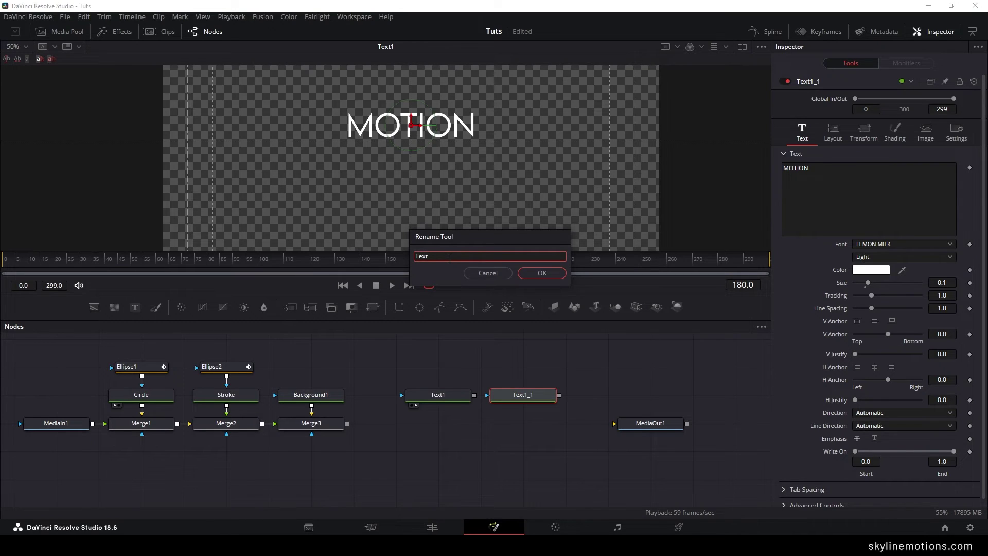
{"action": "type", "text": "2"}
{"action": "key", "text": "Return"}
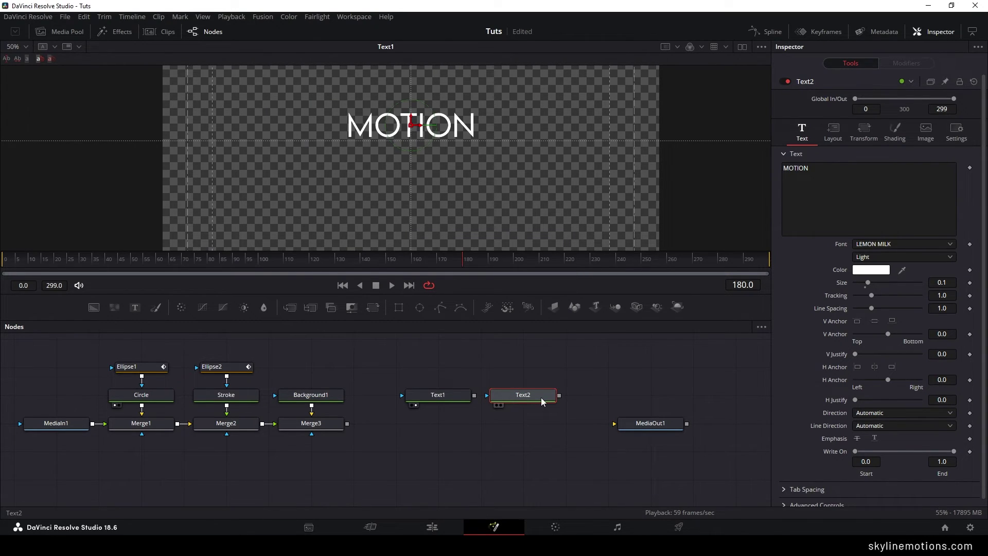
{"action": "key", "text": "ctrl+s"}
Combine Text2 and Text1 in Merge4 placed below Text2, and view it.
{"action": "left_click", "coordinate": [509, 420]}
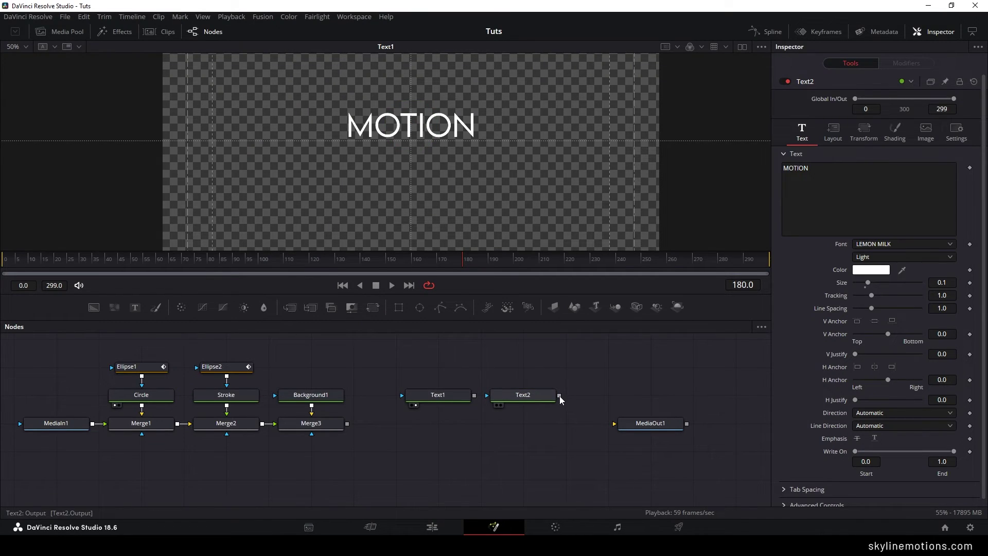
{"action": "left_click_drag", "start_coordinate": [559, 396], "coordinate": [475, 394]}
{"action": "left_click_drag", "start_coordinate": [607, 400], "coordinate": [522, 428]}
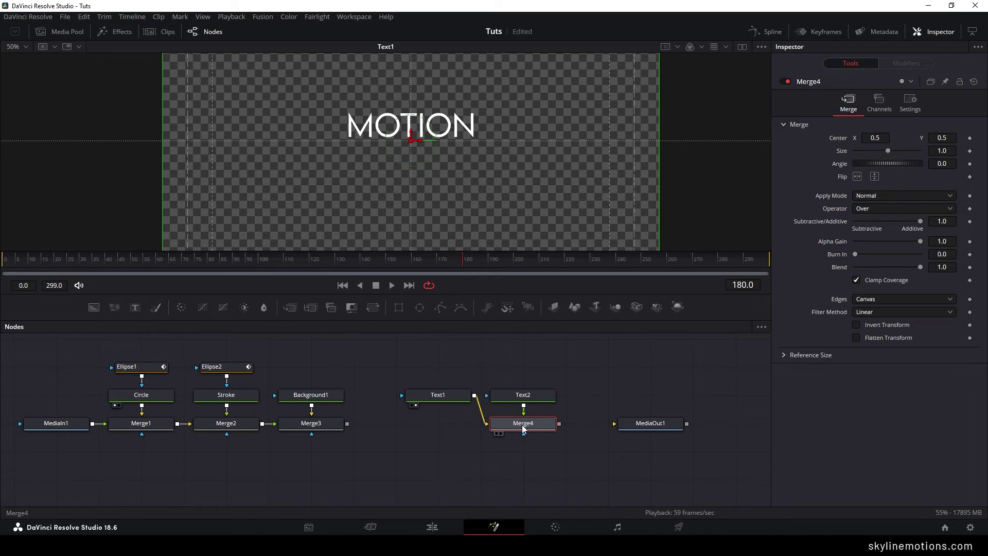
{"action": "key", "text": "1"}
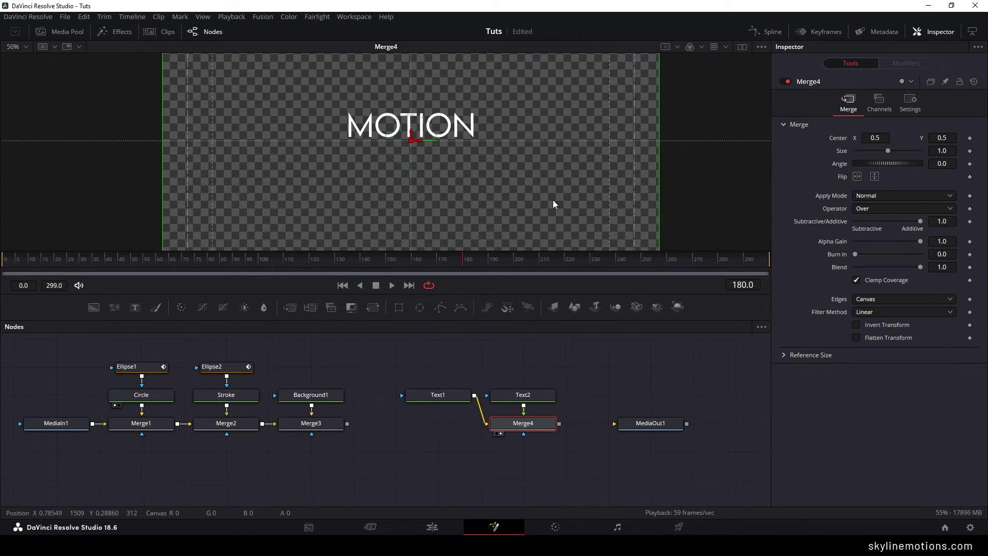
Change Text2 to DESIGN at size 0.13 in the Regular style.
{"action": "left_click", "coordinate": [535, 400]}
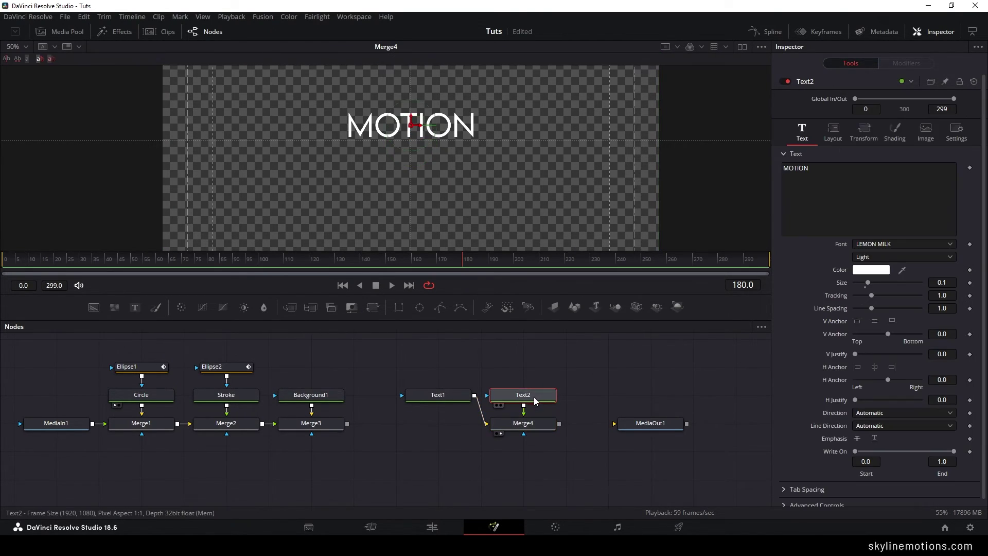
{"action": "left_click", "coordinate": [853, 194]}
{"action": "key", "text": "ctrl+a"}
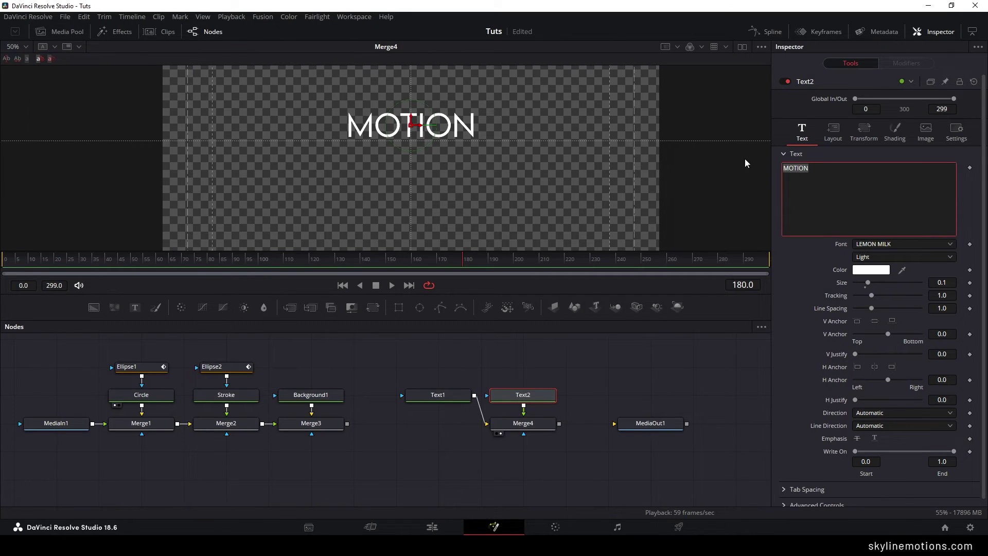
{"action": "type", "text": "DESIGN"}
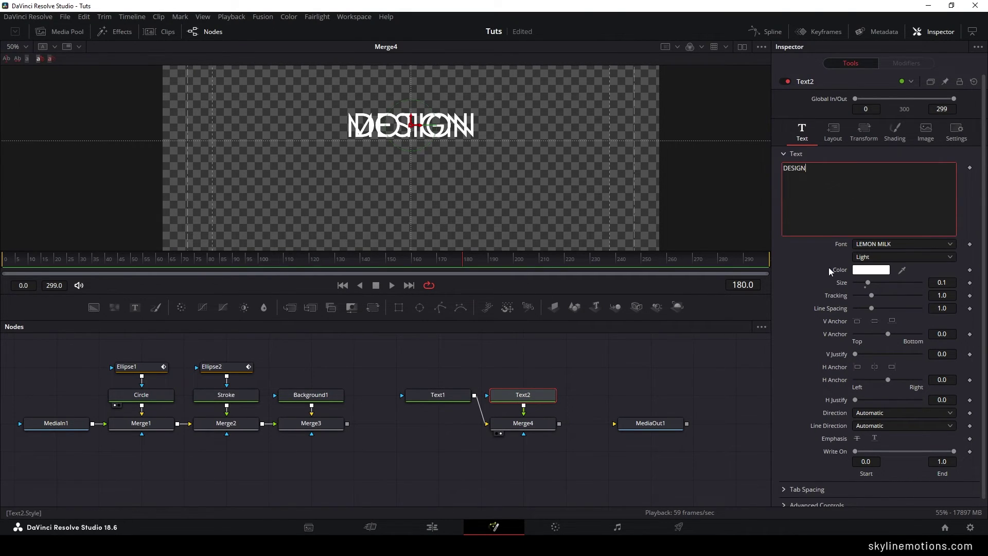
{"action": "left_click_drag", "start_coordinate": [868, 283], "coordinate": [872, 282]}
{"action": "left_click", "coordinate": [945, 281]}
{"action": "key", "text": "ctrl+a"}
{"action": "type", "text": "0."}
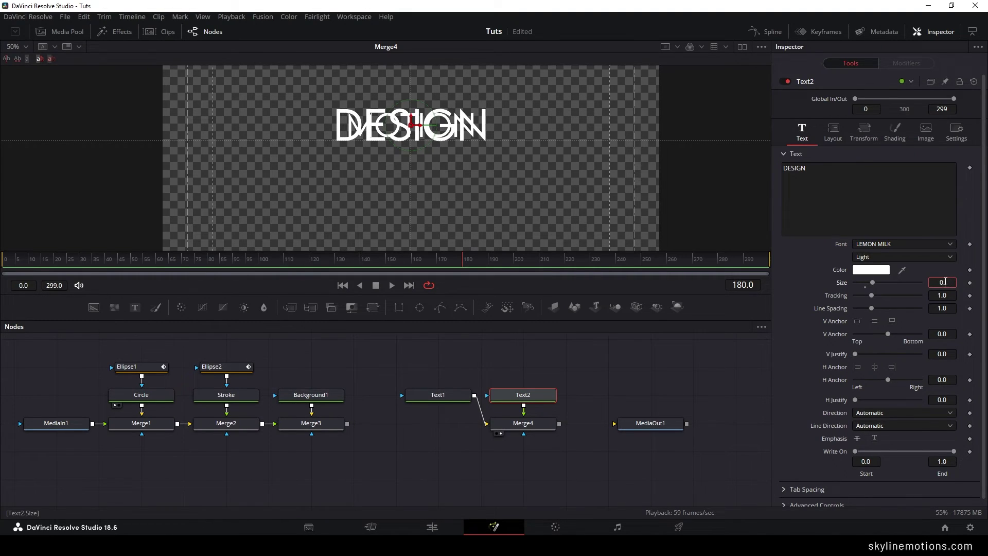
{"action": "type", "text": "13"}
{"action": "key", "text": "Tab"}
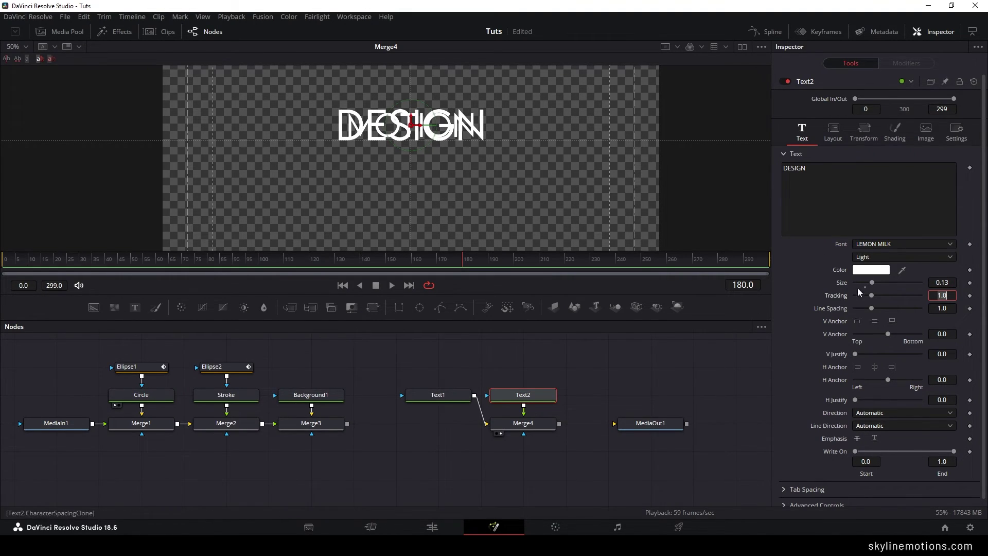
{"action": "left_click", "coordinate": [880, 257]}
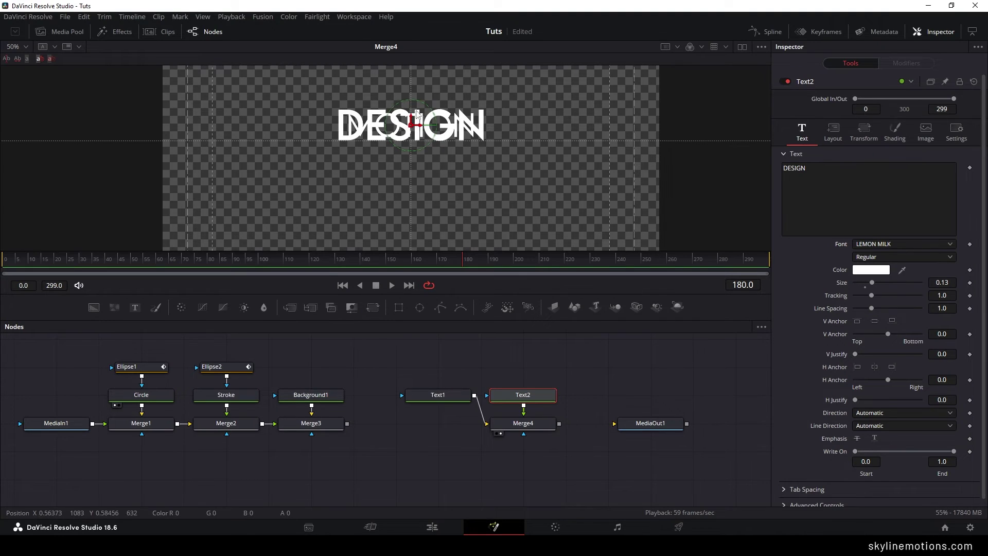
{"action": "left_click", "coordinate": [871, 264]}
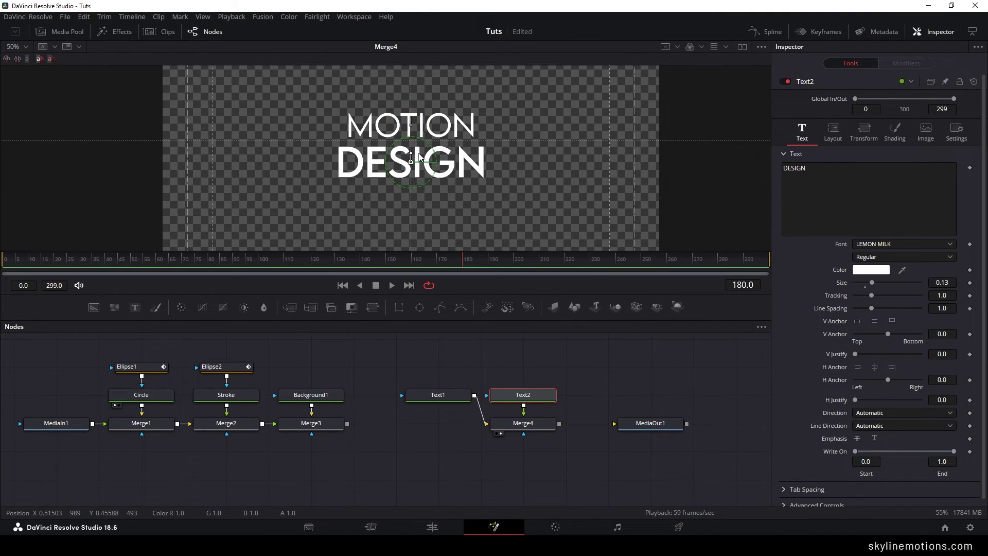
Review Text1's settings, then zoom the node graph in on the text nodes.
{"action": "left_click", "coordinate": [438, 394]}
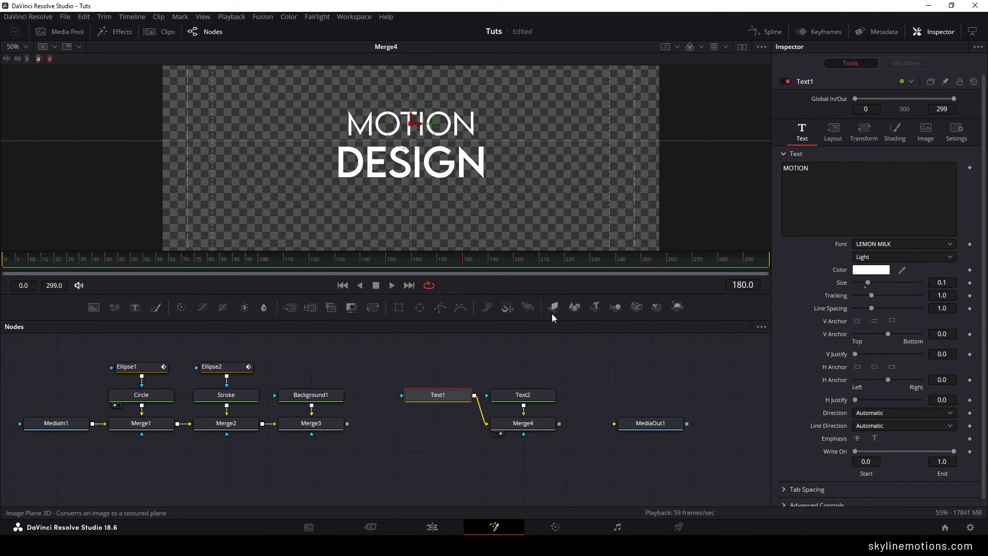
{"action": "left_click", "coordinate": [553, 345]}
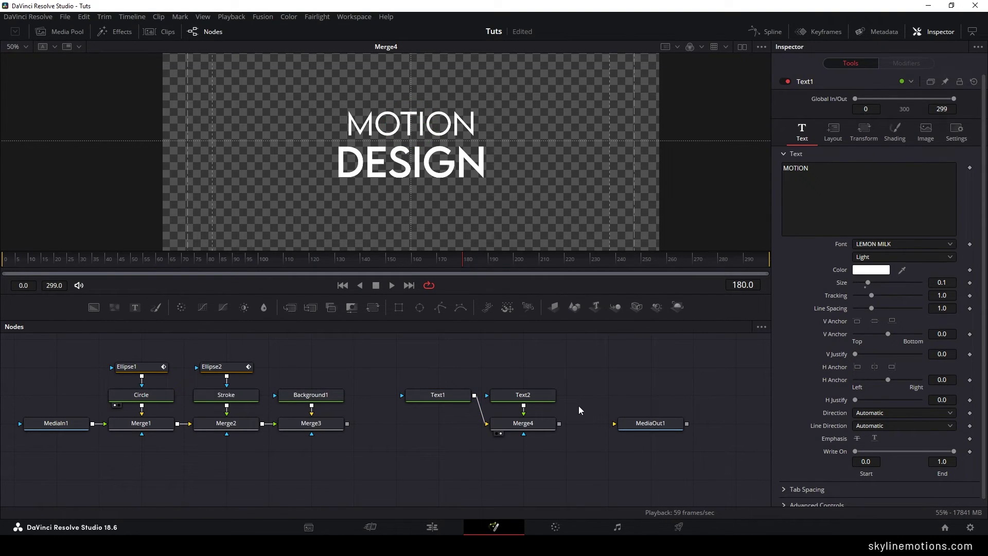
{"action": "scroll", "coordinate": [555, 418], "scroll_direction": "up", "scroll_amount": 2}
{"action": "left_click_drag", "start_coordinate": [554, 419], "coordinate": [503, 430]}
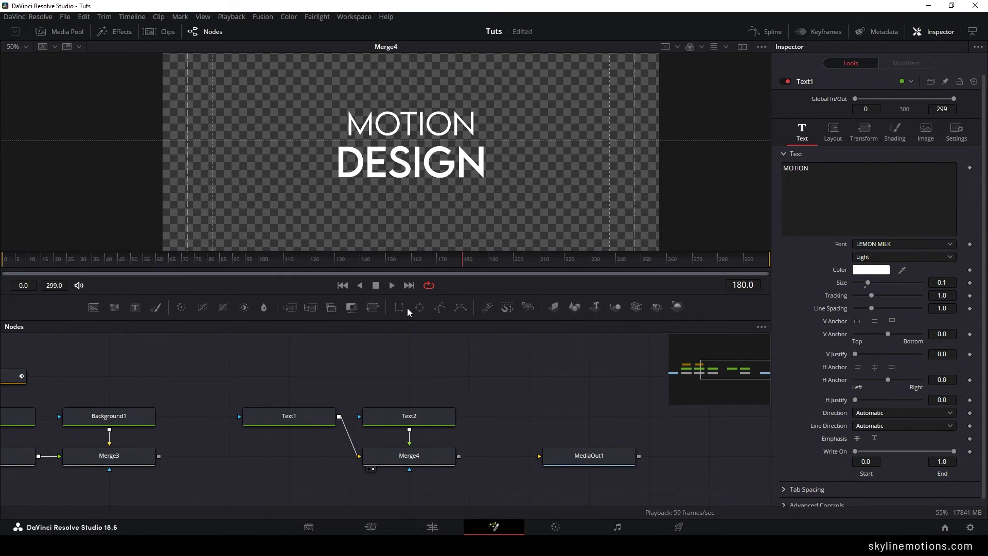
Mask MOTION with a full-width Rectangle centred at Y 0.75, then add a Rectangle mask to DESIGN.
{"action": "left_click_drag", "start_coordinate": [399, 308], "coordinate": [293, 415]}
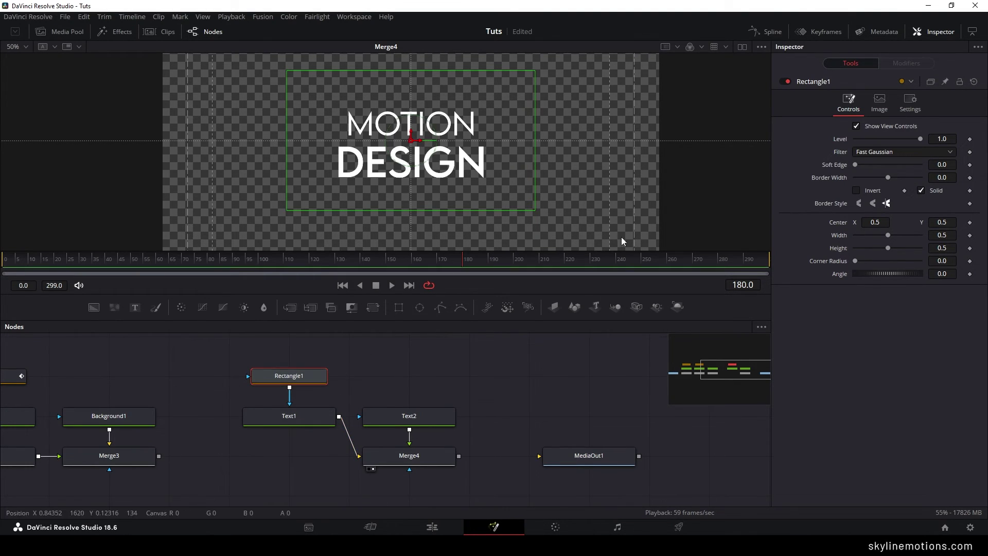
{"action": "left_click_drag", "start_coordinate": [886, 239], "coordinate": [920, 236]}
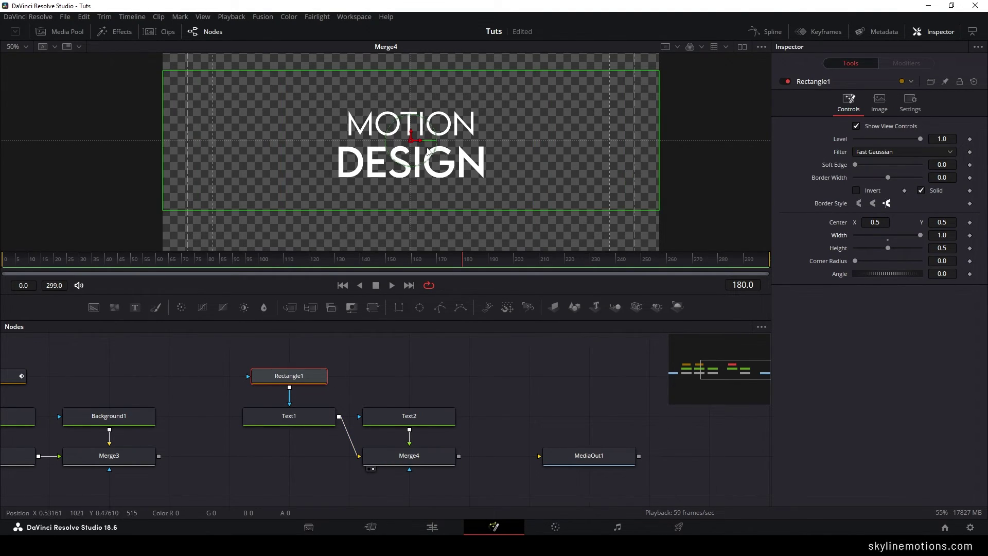
{"action": "left_click_drag", "start_coordinate": [414, 138], "coordinate": [434, 69]}
{"action": "scroll", "coordinate": [425, 63], "scroll_direction": "up", "scroll_amount": 2}
{"action": "scroll", "coordinate": [434, 71], "scroll_direction": "down", "scroll_amount": 3}
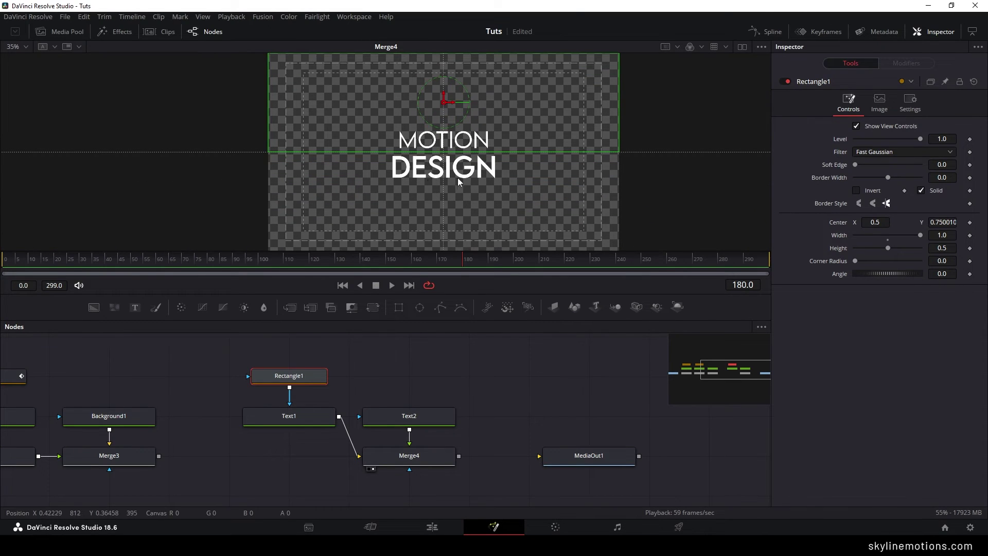
{"action": "left_click", "coordinate": [382, 375]}
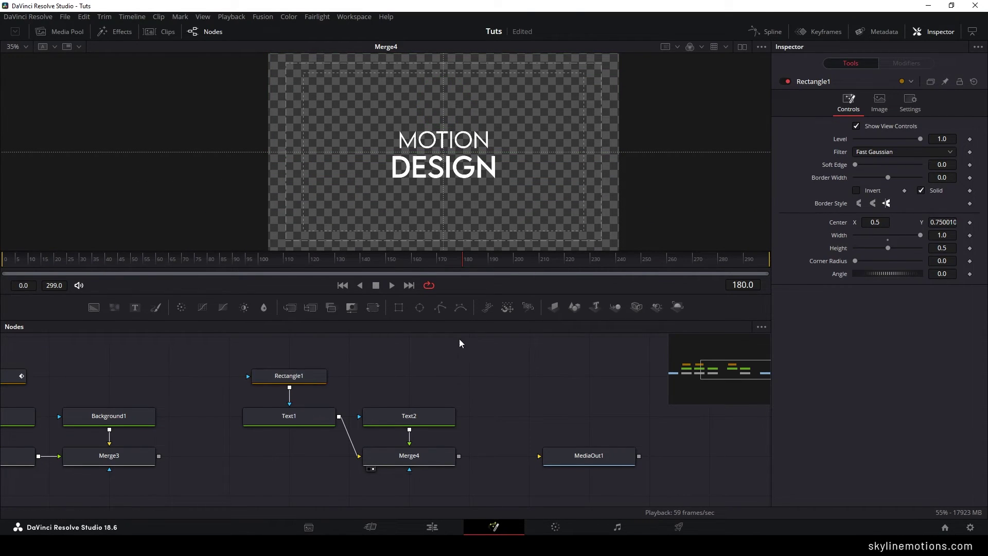
{"action": "left_click_drag", "start_coordinate": [403, 307], "coordinate": [416, 417]}
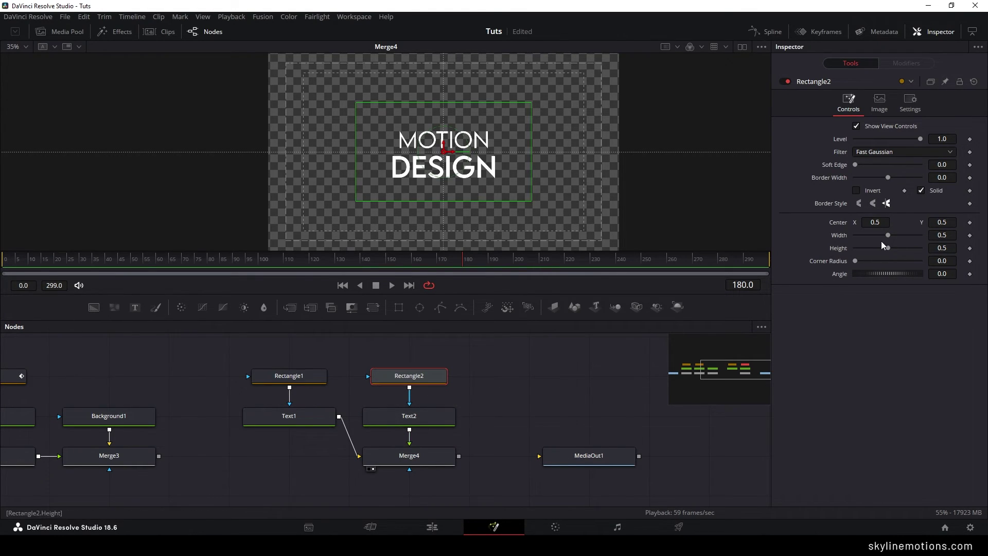
Widen Rectangle2 to width 1.0 and move its centre down to about Y 0.25.
{"action": "left_click_drag", "start_coordinate": [885, 234], "coordinate": [956, 239]}
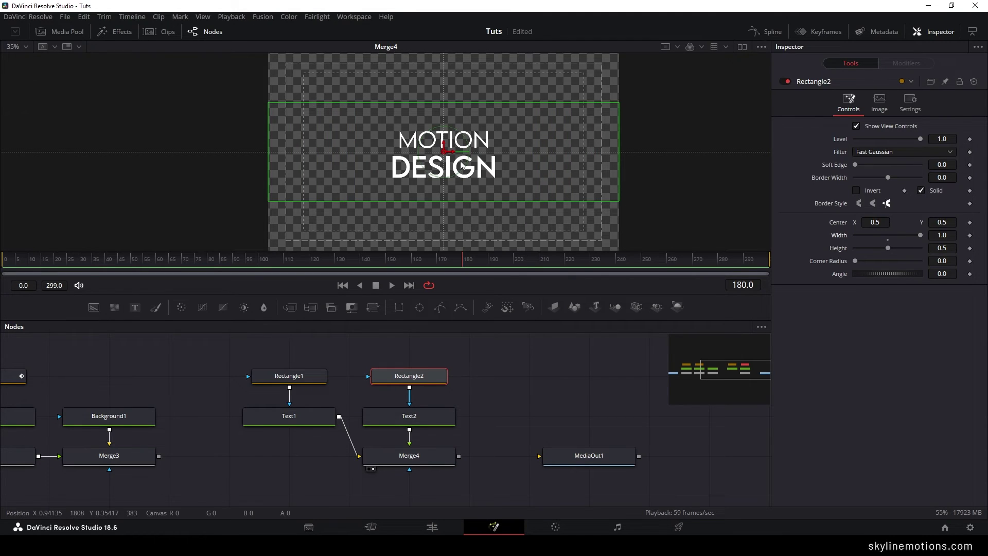
{"action": "scroll", "coordinate": [417, 152], "scroll_direction": "up", "scroll_amount": 1}
{"action": "left_click_drag", "start_coordinate": [456, 150], "coordinate": [458, 208]}
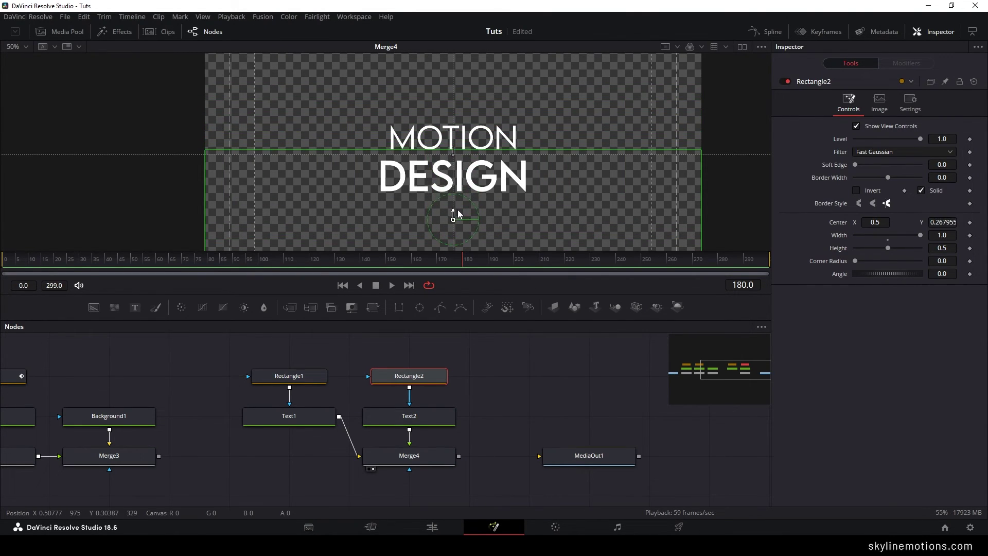
{"action": "scroll", "coordinate": [520, 203], "scroll_direction": "up", "scroll_amount": 1}
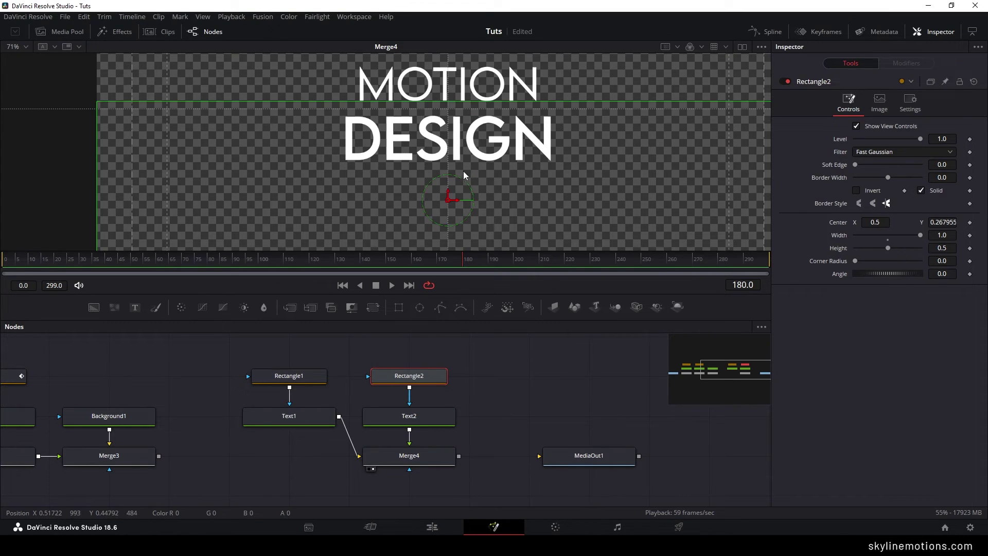
{"action": "left_click_drag", "start_coordinate": [448, 198], "coordinate": [460, 203]}
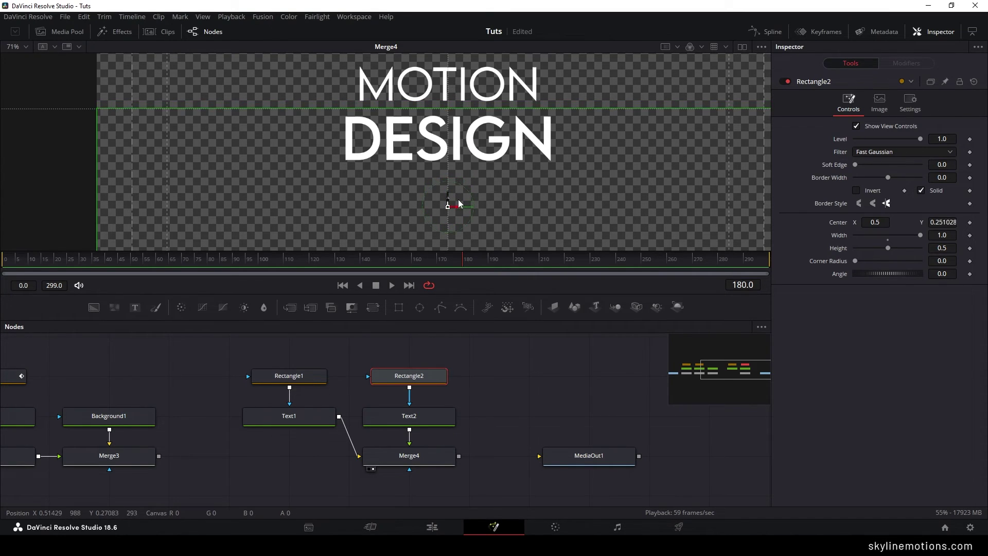
{"action": "scroll", "coordinate": [460, 201], "scroll_direction": "down", "scroll_amount": 5}
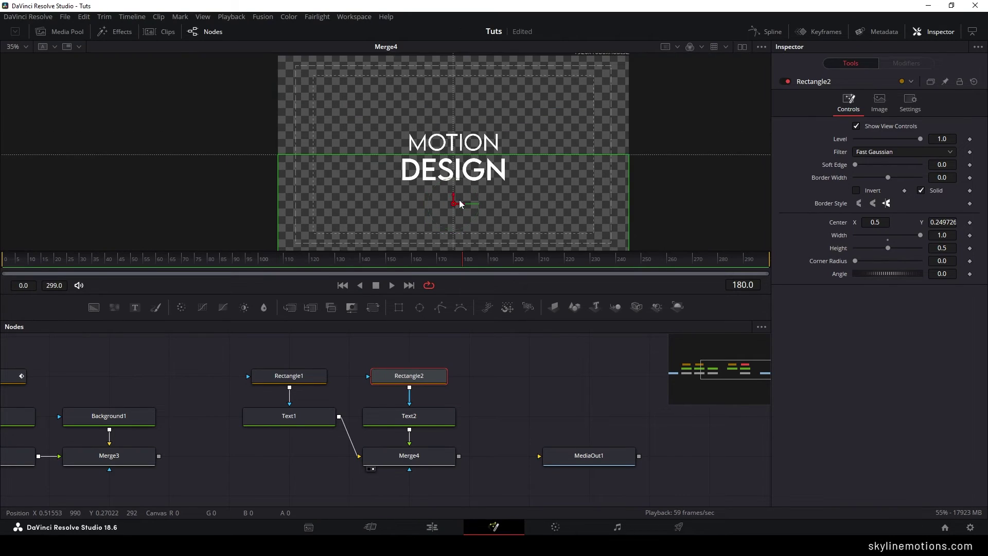
{"action": "left_click", "coordinate": [309, 378]}
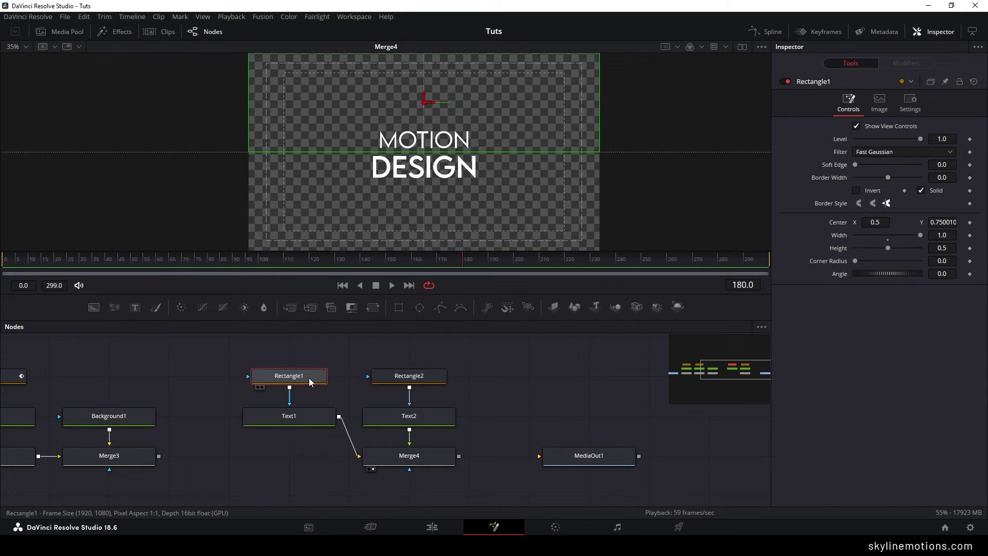
Review the rectangle positions, then animate MOTION's Center position at frame 90.
{"action": "left_click", "coordinate": [433, 375]}
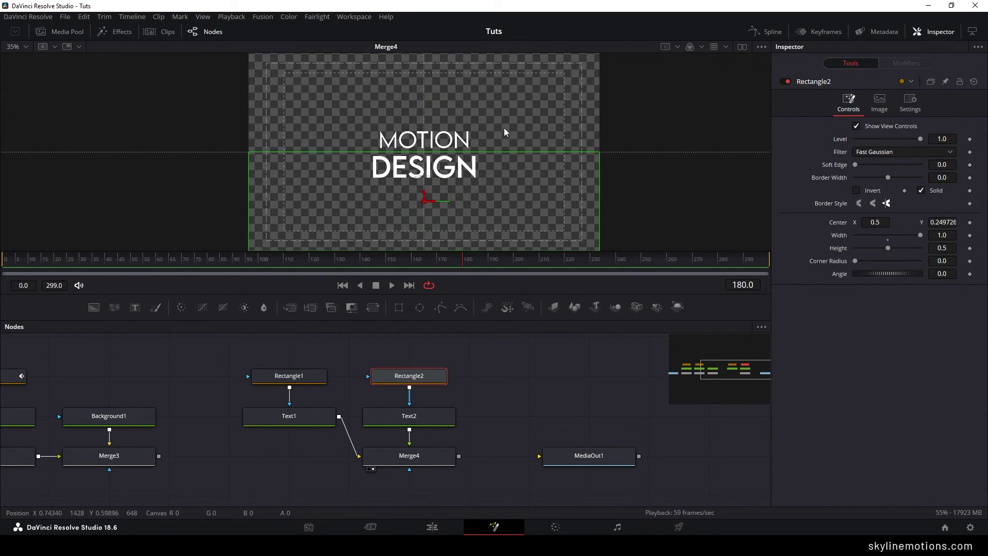
{"action": "left_click", "coordinate": [486, 412]}
{"action": "left_click", "coordinate": [297, 419]}
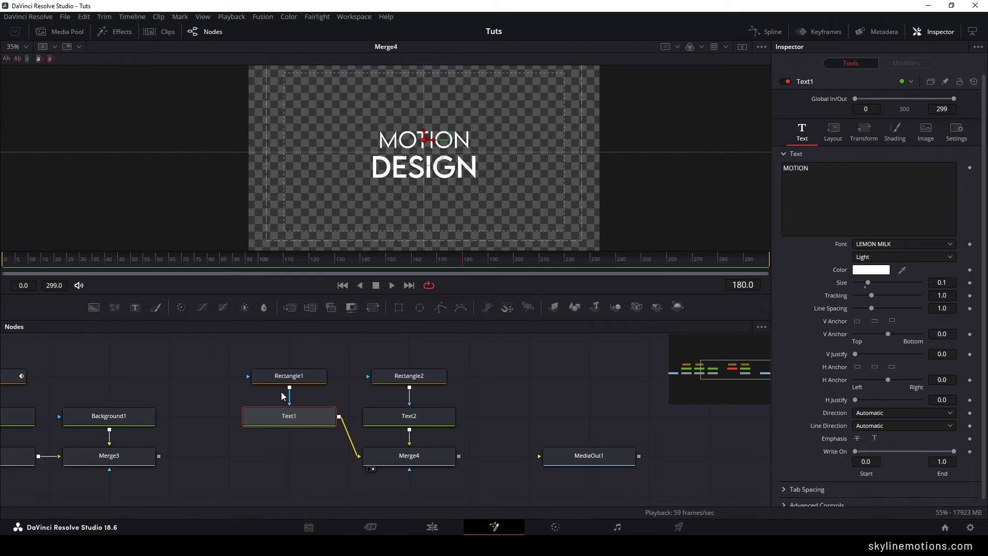
{"action": "left_click", "coordinate": [211, 263]}
{"action": "left_click", "coordinate": [834, 134]}
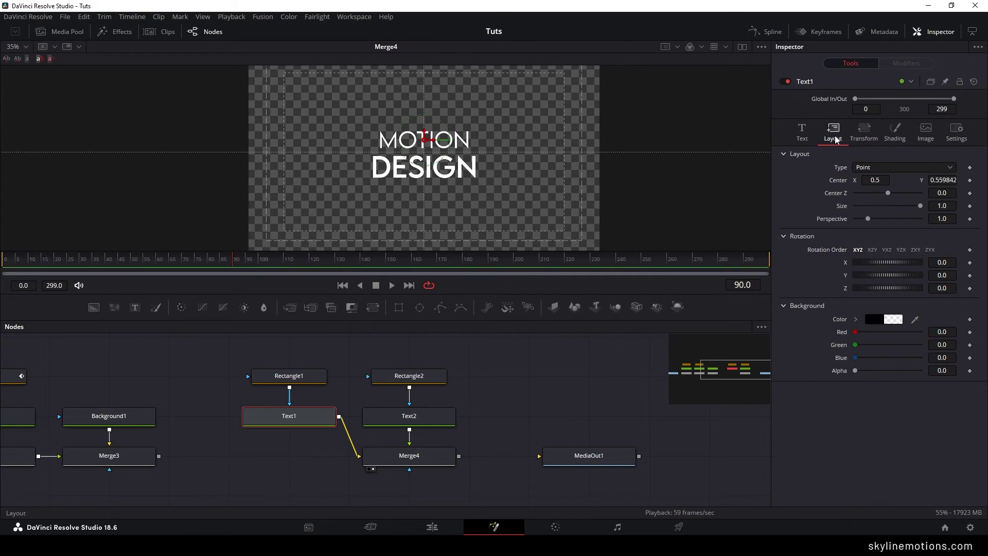
{"action": "right_click", "coordinate": [838, 181]}
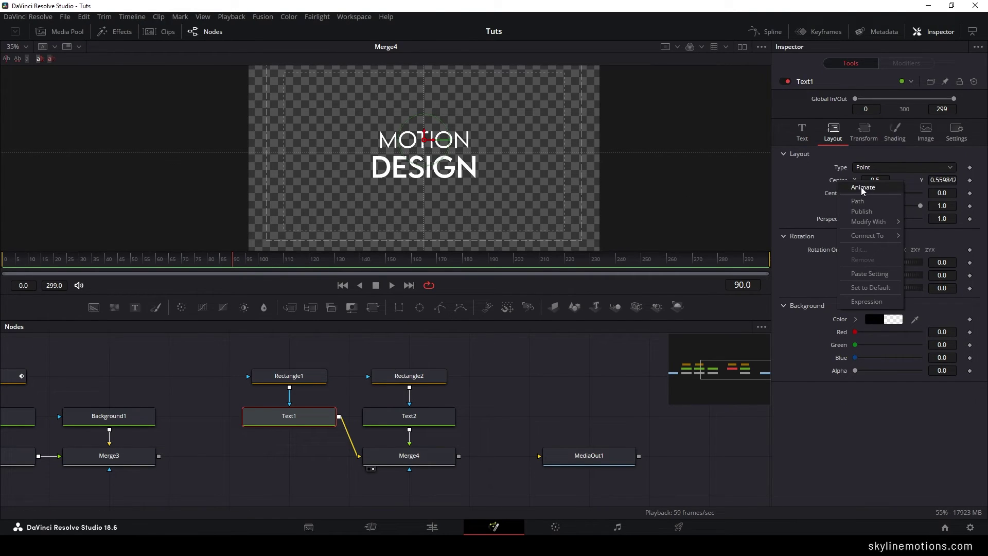
{"action": "left_click", "coordinate": [863, 188]}
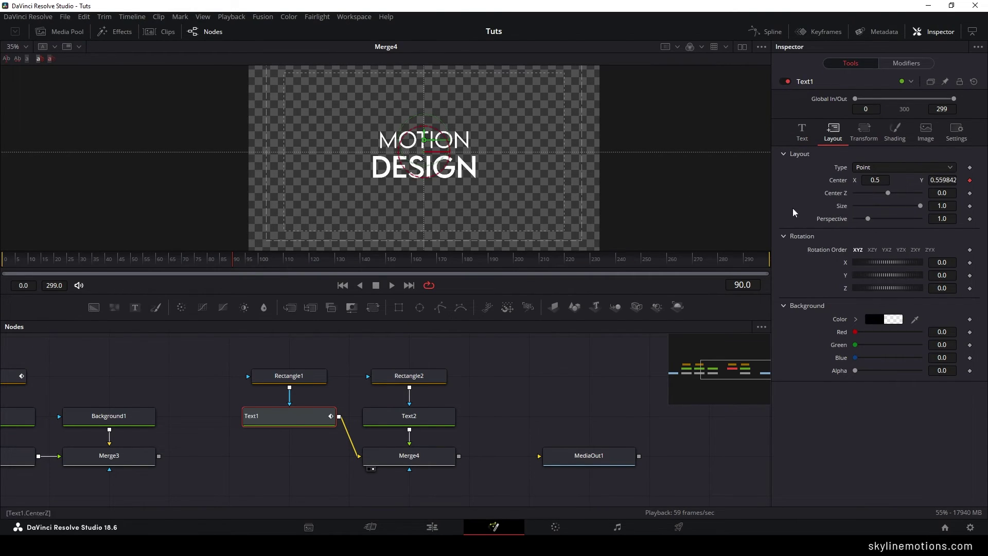
Animate DESIGN's Center at frame 90 and add a DESIGN Center keyframe at frame 210.
{"action": "left_click", "coordinate": [425, 420]}
{"action": "left_click", "coordinate": [837, 141]}
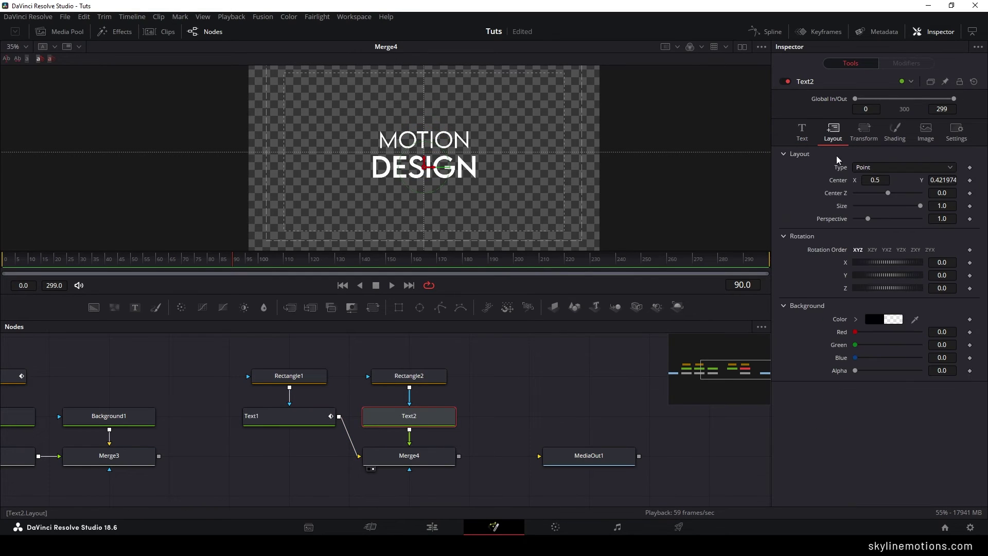
{"action": "right_click", "coordinate": [837, 184]}
{"action": "left_click", "coordinate": [864, 190]}
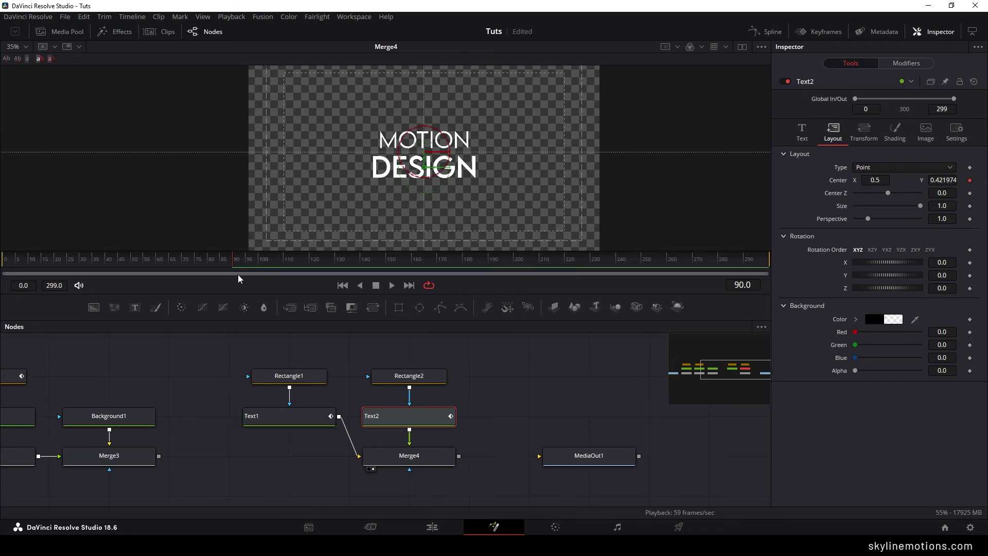
{"action": "left_click_drag", "start_coordinate": [238, 262], "coordinate": [543, 272]}
{"action": "left_click", "coordinate": [970, 181]}
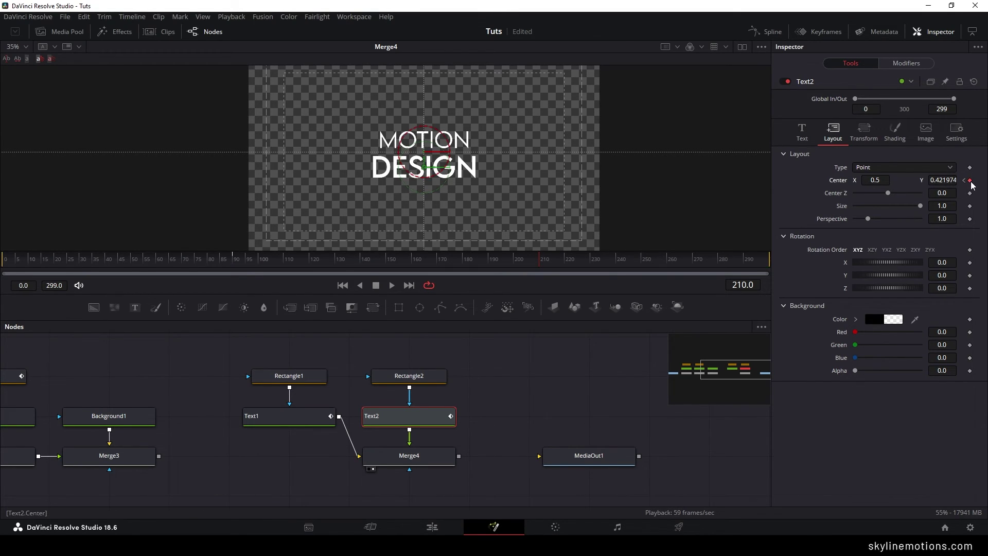
{"action": "left_click", "coordinate": [286, 423]}
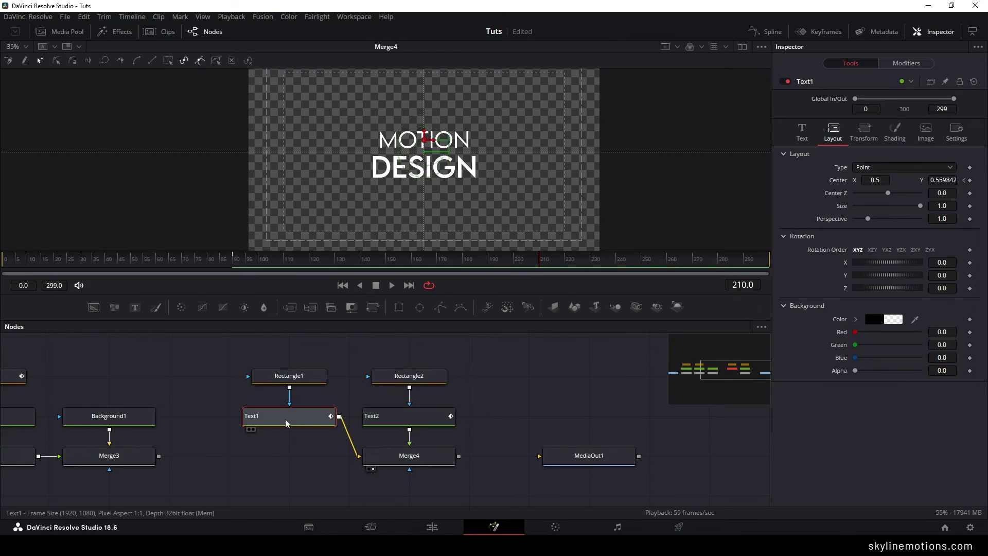
Keyframe MOTION at frame 210, then at frame 299 slide MOTION down and DESIGN up out of view.
{"action": "left_click", "coordinate": [970, 181]}
{"action": "left_click_drag", "start_coordinate": [540, 260], "coordinate": [769, 261]}
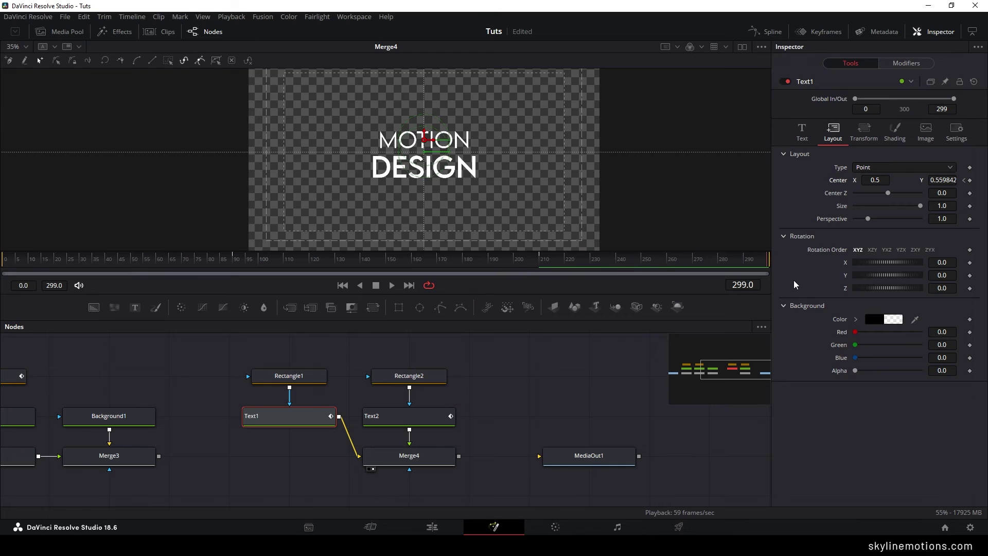
{"action": "left_click_drag", "start_coordinate": [430, 135], "coordinate": [437, 158]}
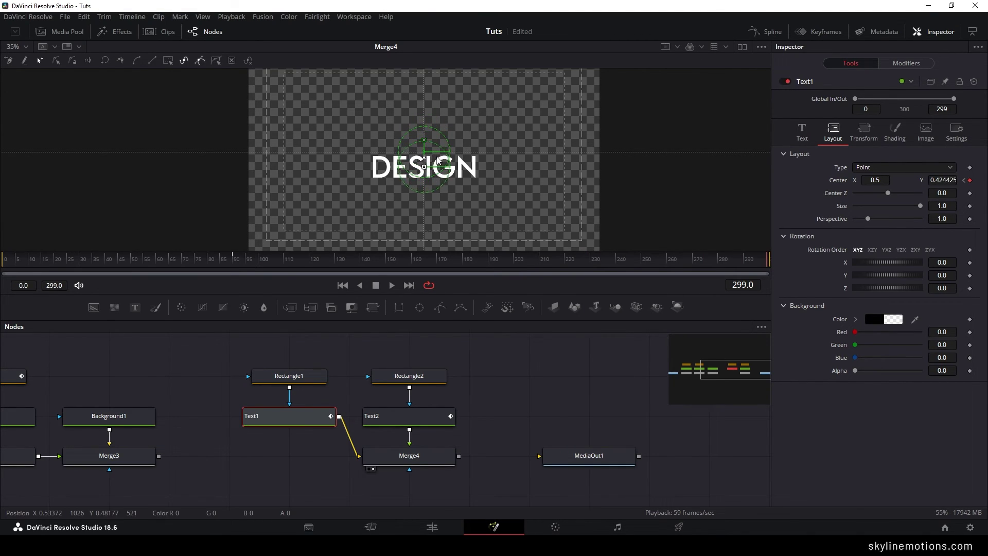
{"action": "left_click", "coordinate": [404, 420]}
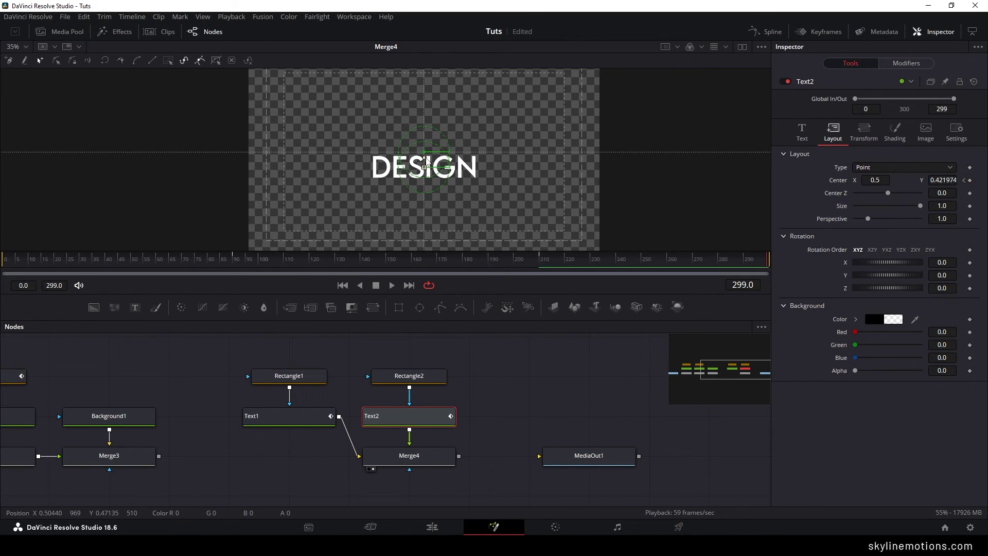
{"action": "left_click_drag", "start_coordinate": [429, 161], "coordinate": [429, 129]}
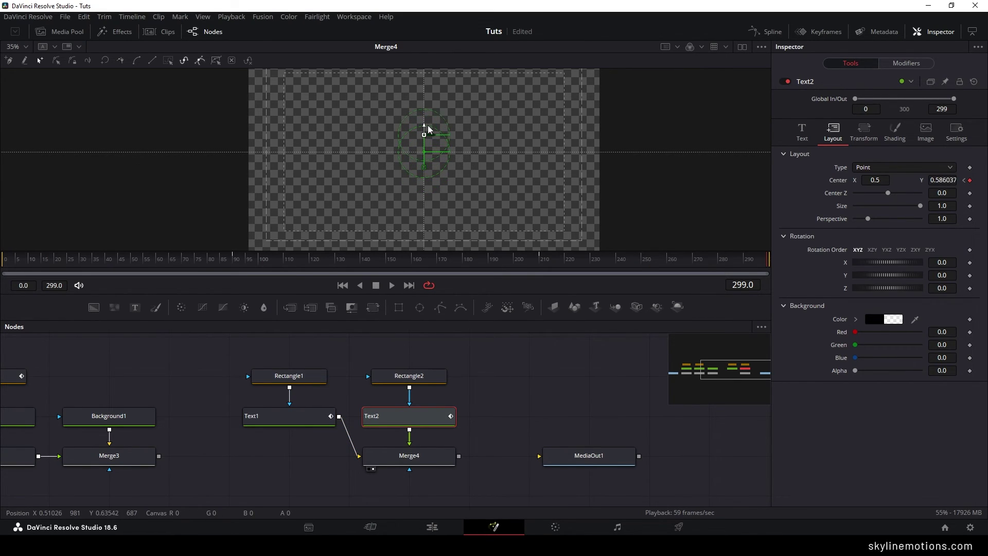
At frame 0, hide DESIGN above and MOTION below their masks, then scrub to preview.
{"action": "left_click_drag", "start_coordinate": [545, 263], "coordinate": [5, 274]}
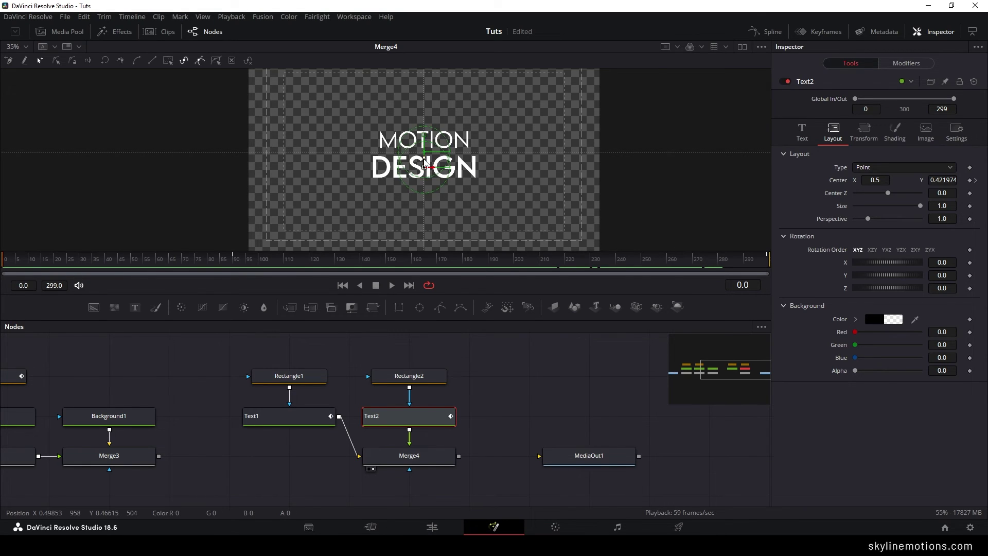
{"action": "left_click_drag", "start_coordinate": [425, 164], "coordinate": [425, 130]}
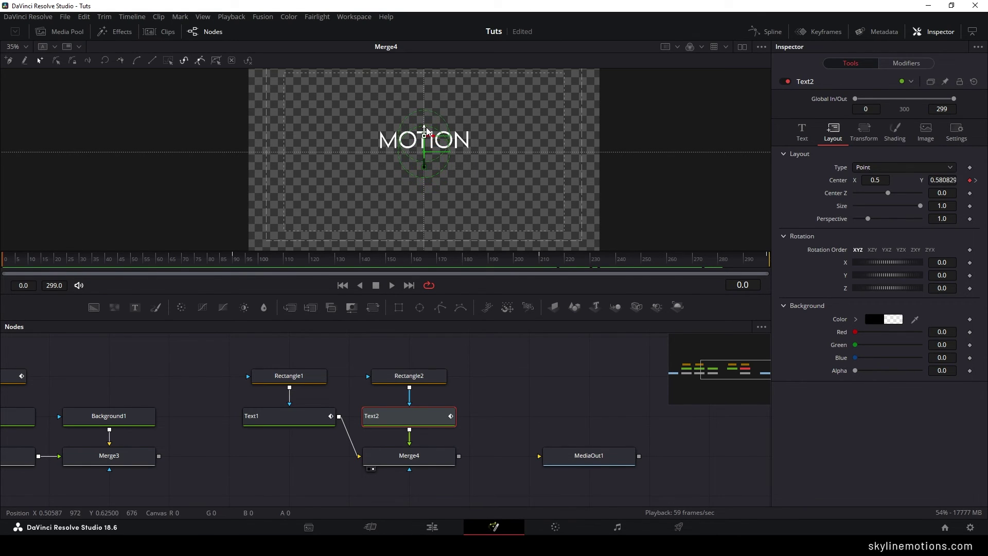
{"action": "left_click", "coordinate": [288, 420]}
{"action": "left_click_drag", "start_coordinate": [432, 136], "coordinate": [432, 166]}
{"action": "left_click_drag", "start_coordinate": [34, 264], "coordinate": [319, 265]}
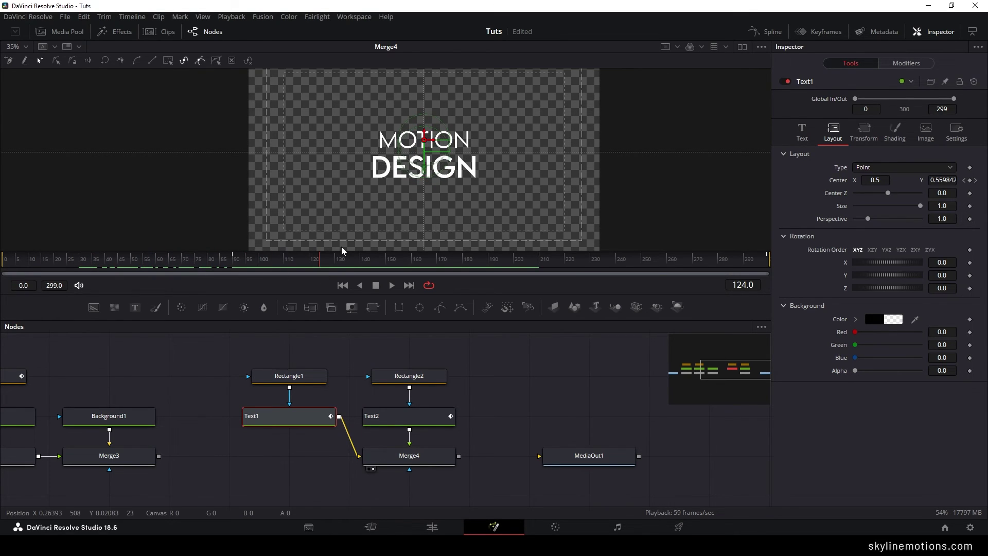
Expand the Spline editor to full size and isolate Text1's position curve.
{"action": "left_click", "coordinate": [767, 32]}
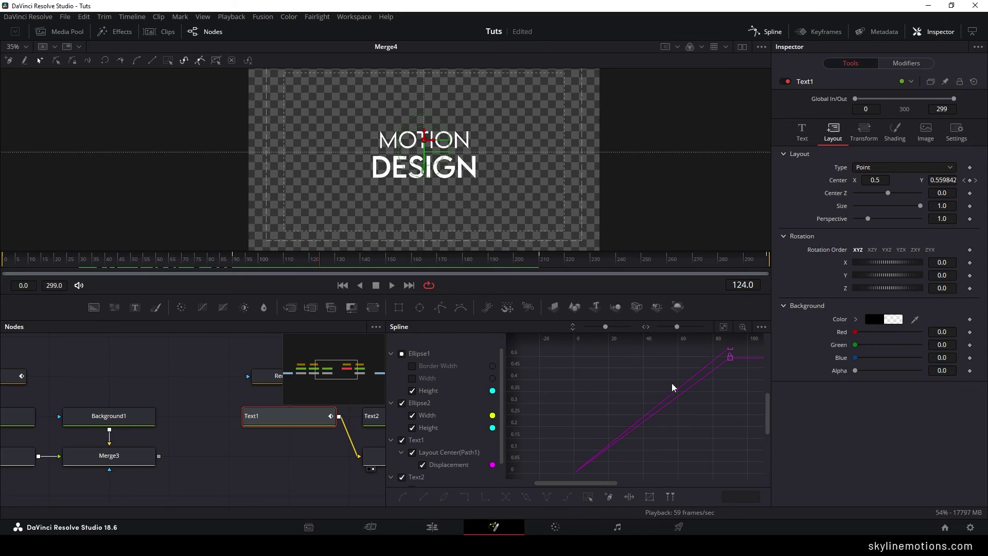
{"action": "key", "text": "F4"}
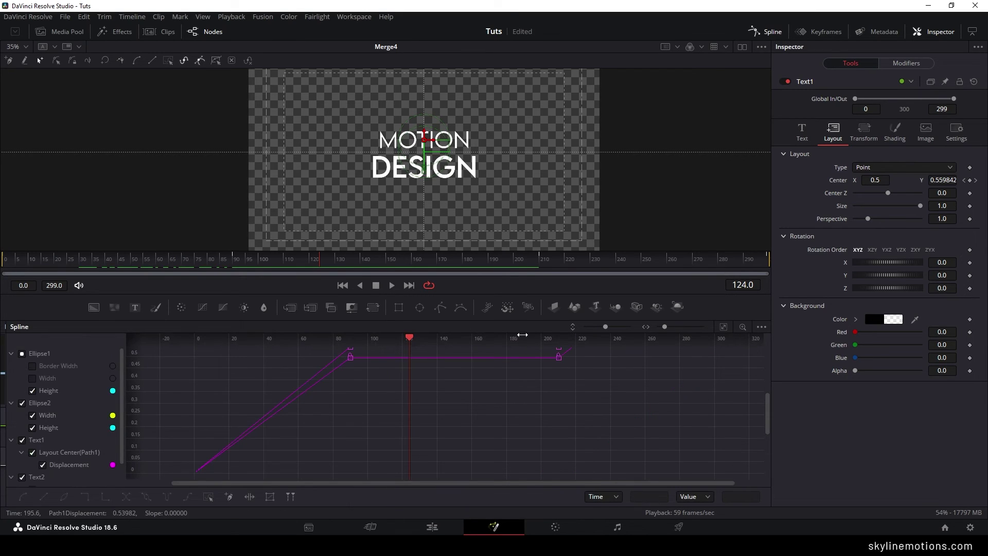
{"action": "left_click_drag", "start_coordinate": [512, 324], "coordinate": [529, 261]}
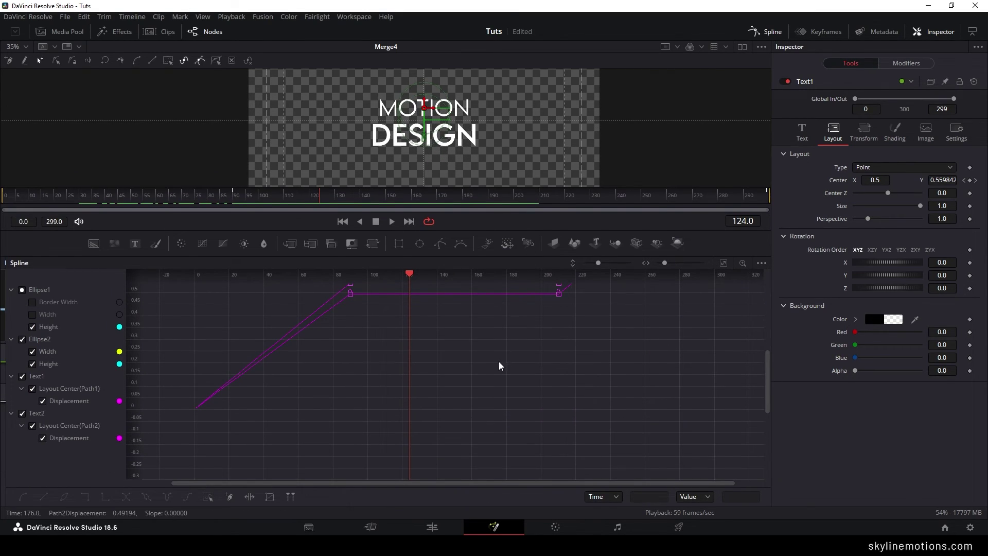
{"action": "left_click", "coordinate": [11, 290]}
{"action": "left_click", "coordinate": [11, 302]}
{"action": "left_click", "coordinate": [11, 314]}
{"action": "left_click", "coordinate": [11, 326]}
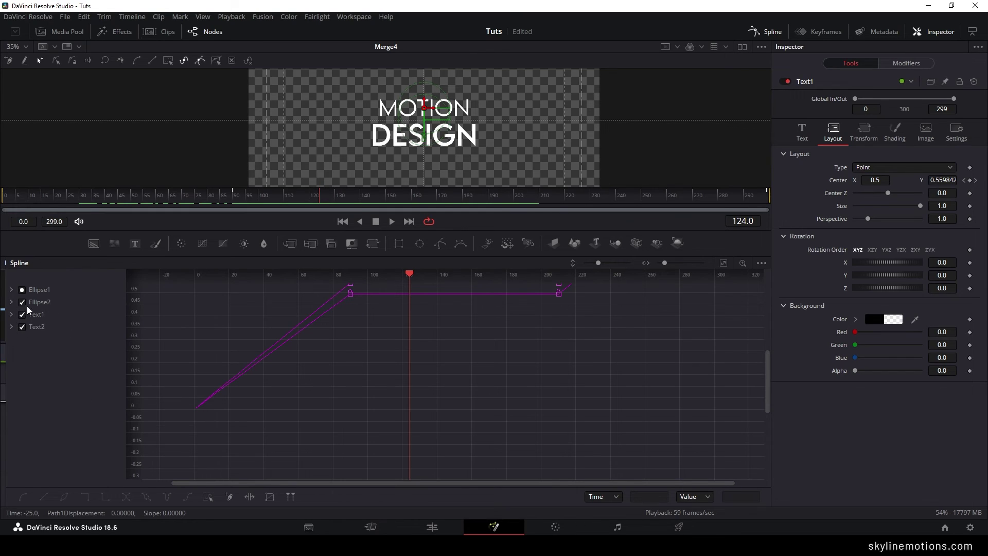
{"action": "left_click", "coordinate": [21, 302]}
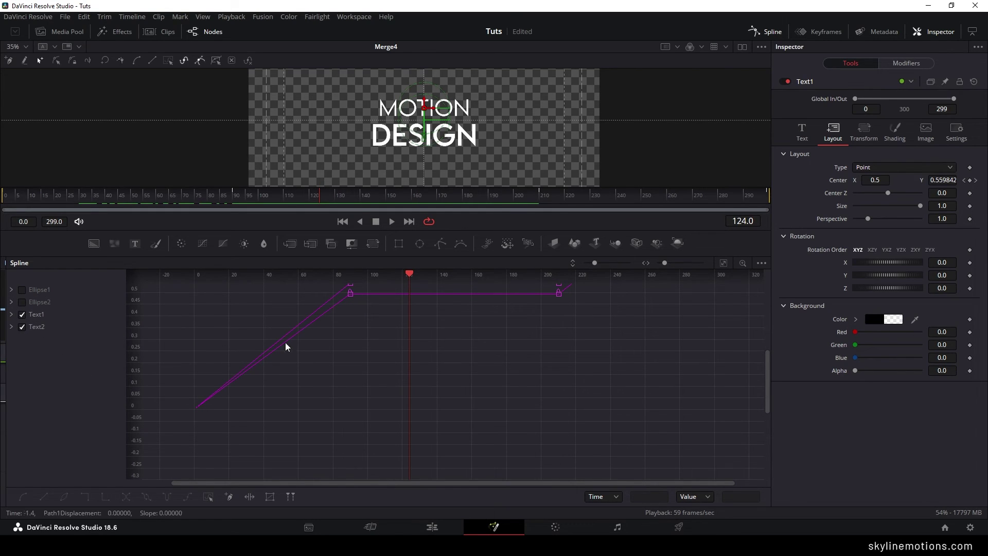
{"action": "left_click", "coordinate": [724, 263]}
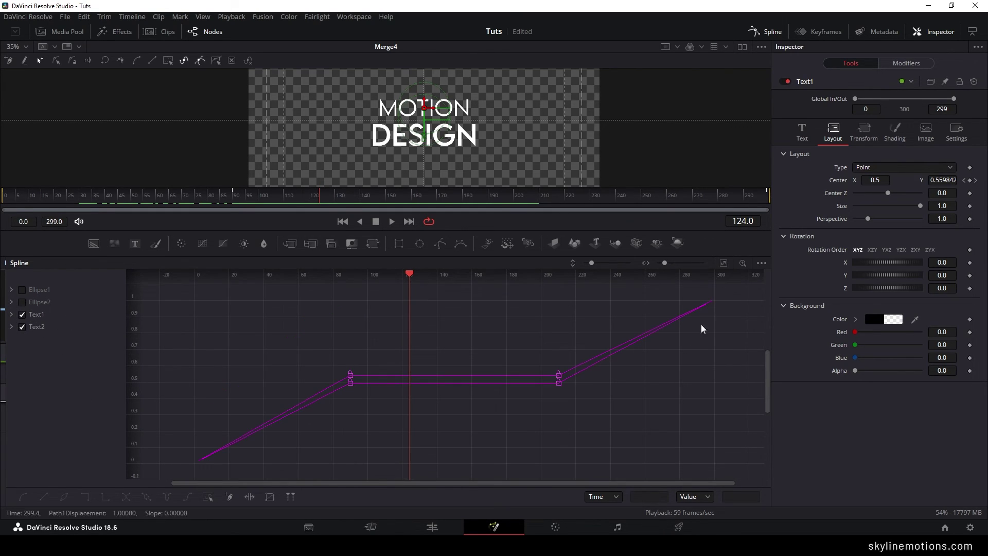
{"action": "left_click", "coordinate": [22, 328]}
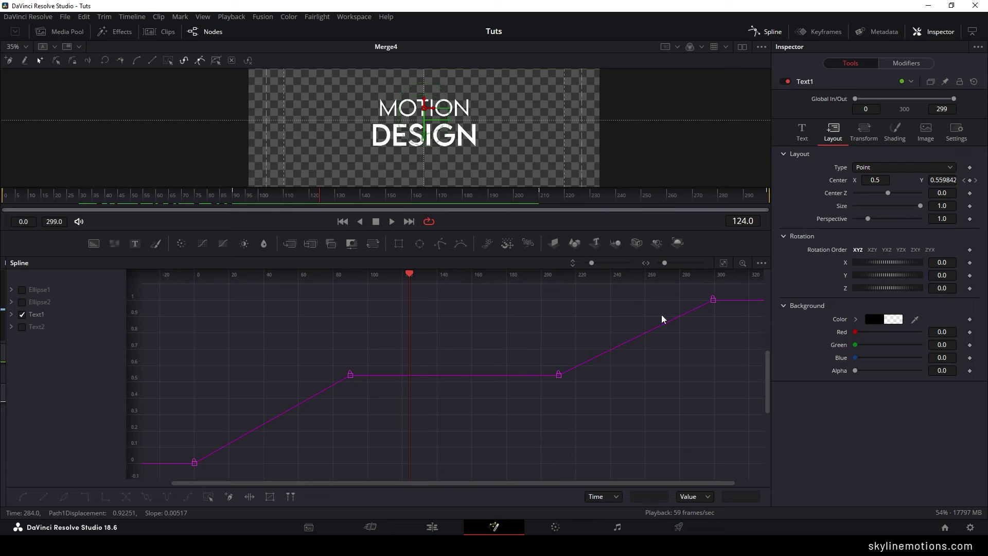
Smooth Text1's keyframes and lengthen the Bezier handles at frames 90 and 210.
{"action": "left_click_drag", "start_coordinate": [727, 288], "coordinate": [553, 382]}
{"action": "key", "text": "s"}
{"action": "left_click_drag", "start_coordinate": [364, 359], "coordinate": [180, 478]}
{"action": "key", "text": "s"}
{"action": "left_click_drag", "start_coordinate": [298, 376], "coordinate": [196, 377]}
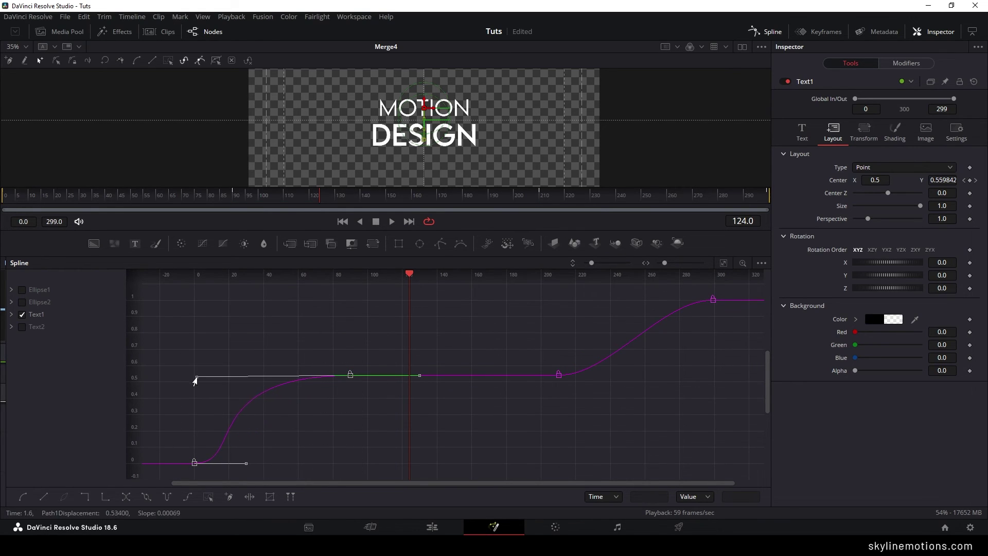
{"action": "left_click", "coordinate": [559, 374]}
{"action": "left_click_drag", "start_coordinate": [611, 375], "coordinate": [714, 375]}
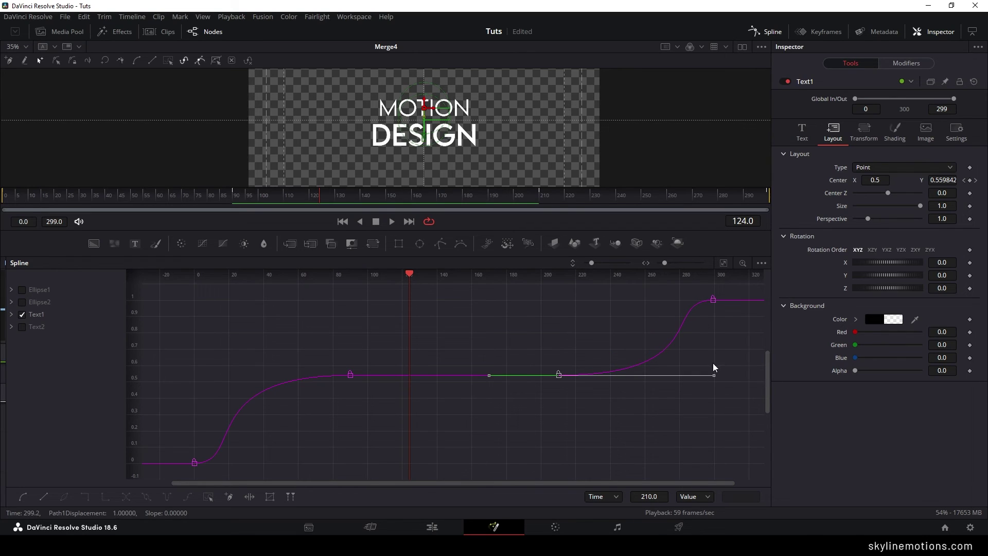
{"action": "left_click", "coordinate": [639, 410]}
Smooth Text2's keyframes, lengthen its handles at frames 210 and 90, and return to Nodes to play back.
{"action": "left_click", "coordinate": [22, 314]}
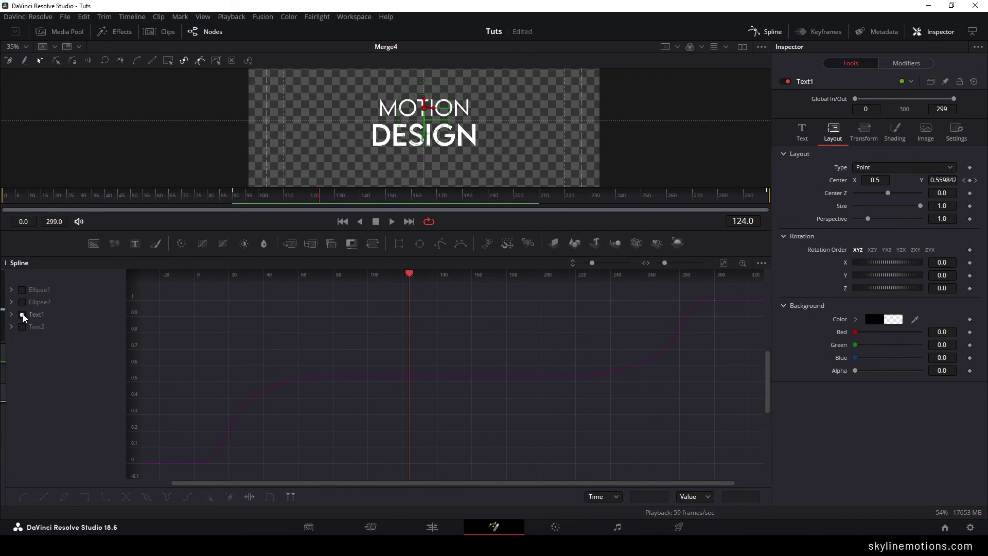
{"action": "left_click", "coordinate": [21, 326]}
{"action": "left_click", "coordinate": [722, 264]}
{"action": "key", "text": "ctrl+a"}
{"action": "key", "text": "s"}
{"action": "left_click", "coordinate": [558, 382]}
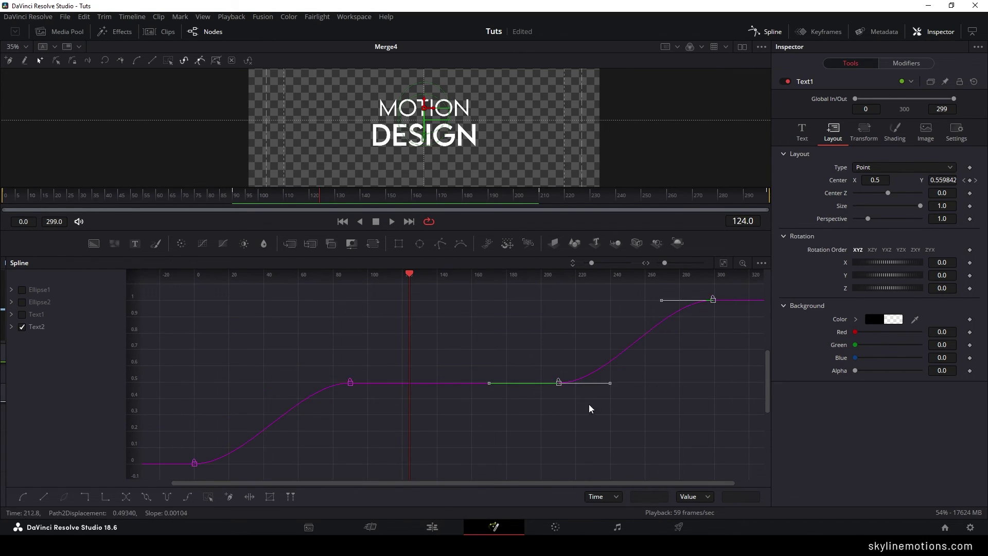
{"action": "left_click_drag", "start_coordinate": [611, 381], "coordinate": [715, 381]}
{"action": "left_click", "coordinate": [350, 382]}
{"action": "left_click_drag", "start_coordinate": [297, 382], "coordinate": [194, 383]}
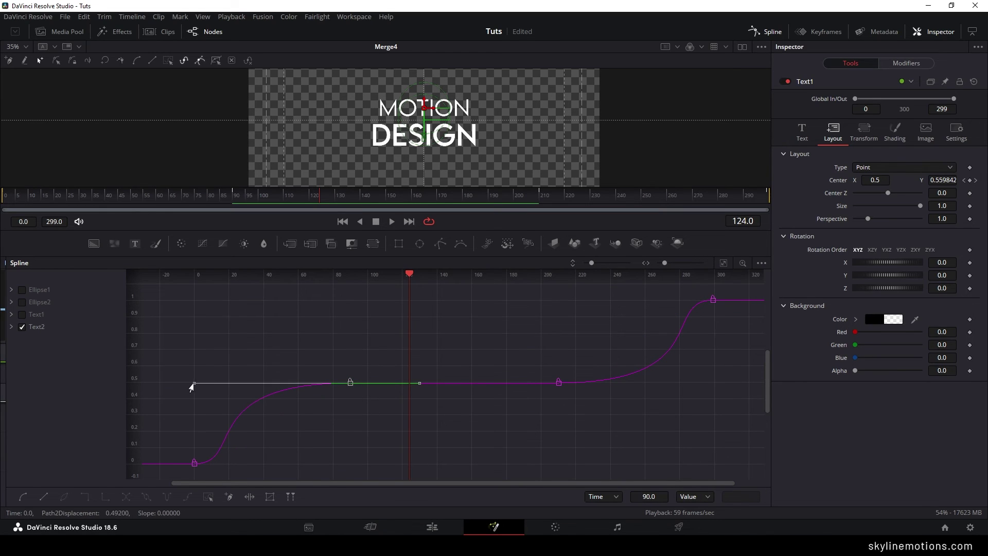
{"action": "left_click", "coordinate": [766, 31]}
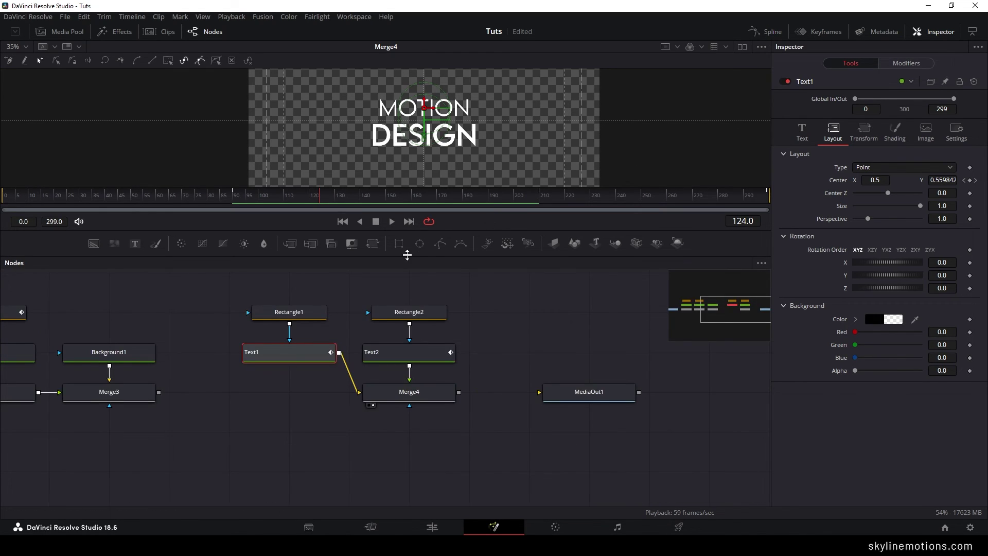
{"action": "left_click", "coordinate": [344, 298]}
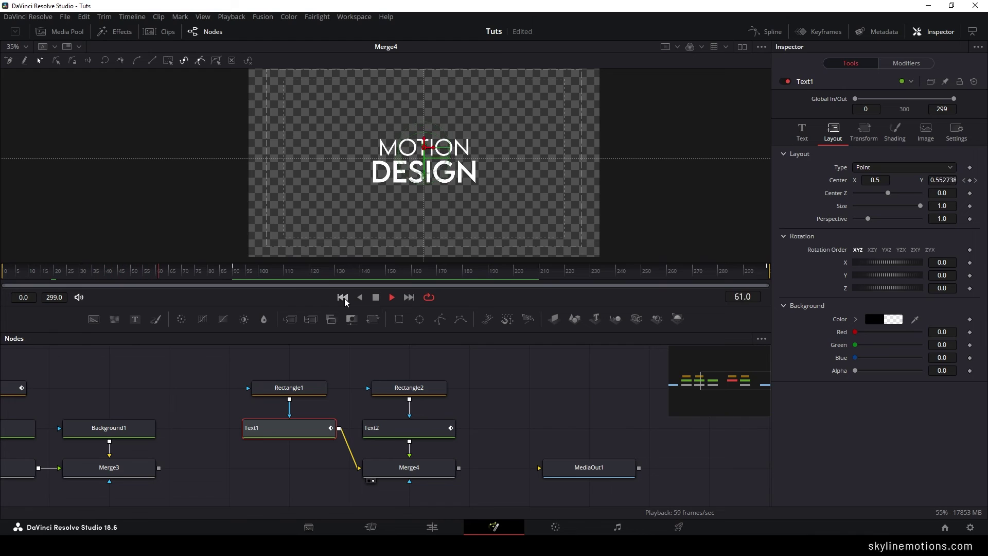
Drop a Transform node renamed Ani under Merge4 and feed Merge4's output into it.
{"action": "key", "text": "space"}
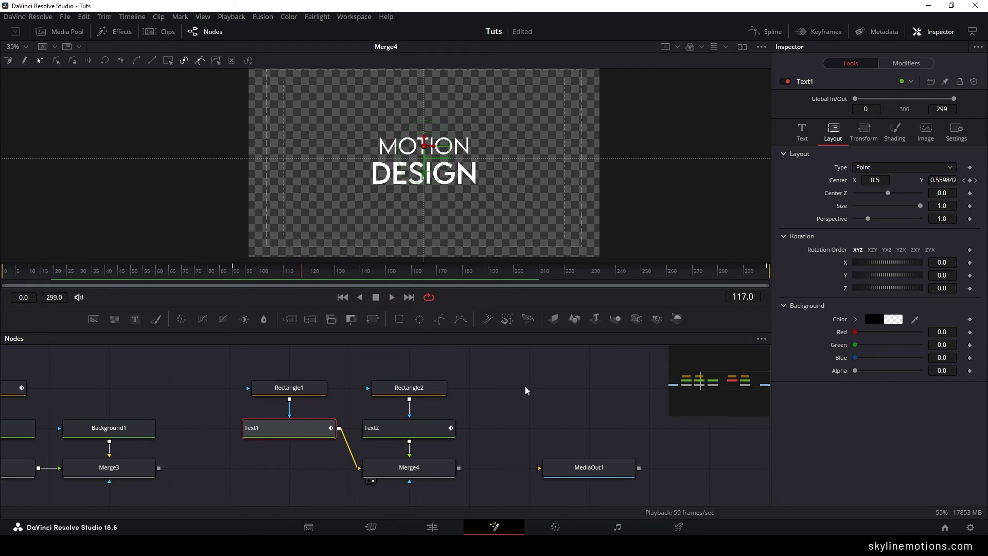
{"action": "left_click_drag", "start_coordinate": [526, 391], "coordinate": [520, 371]}
{"action": "scroll", "coordinate": [526, 382], "scroll_direction": "down", "scroll_amount": 3}
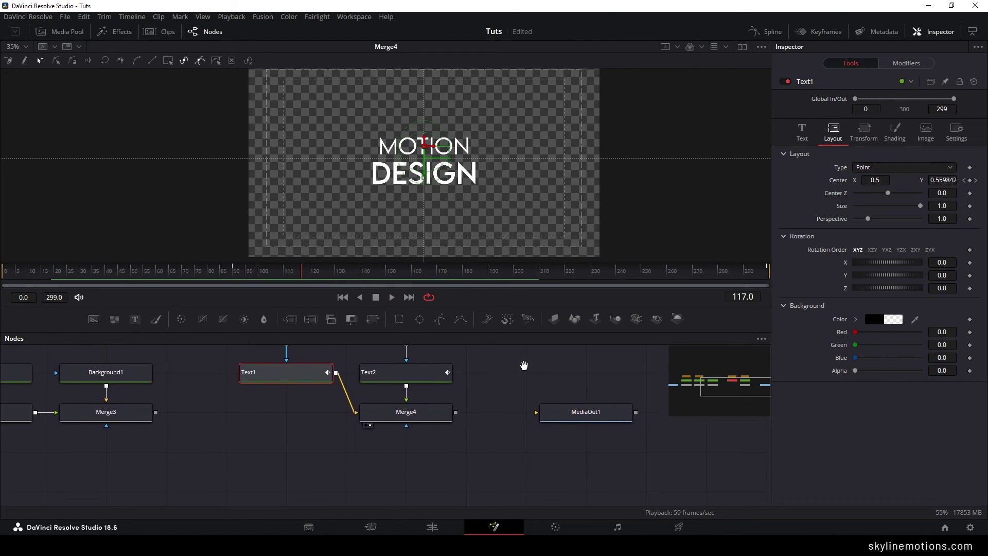
{"action": "left_click", "coordinate": [526, 364]}
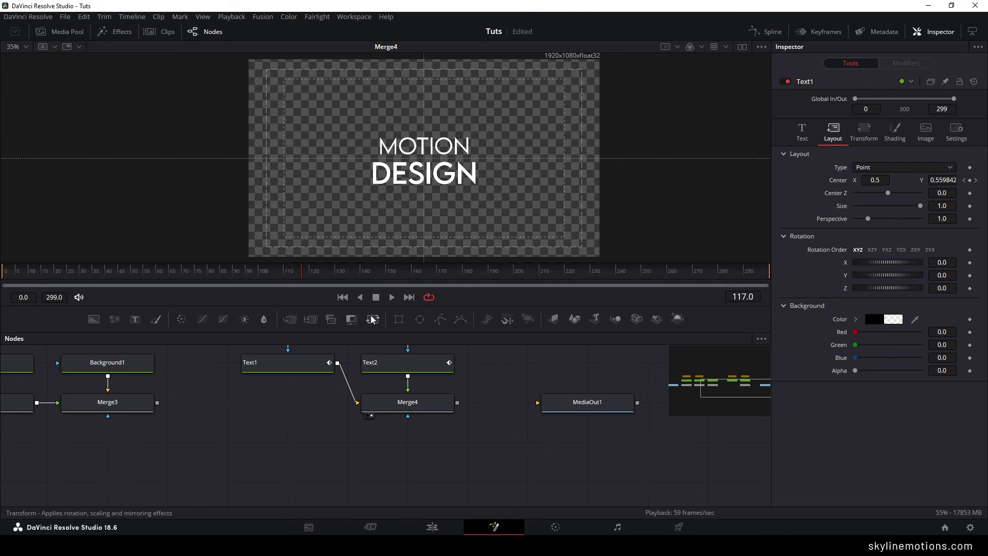
{"action": "left_click_drag", "start_coordinate": [372, 322], "coordinate": [416, 447]}
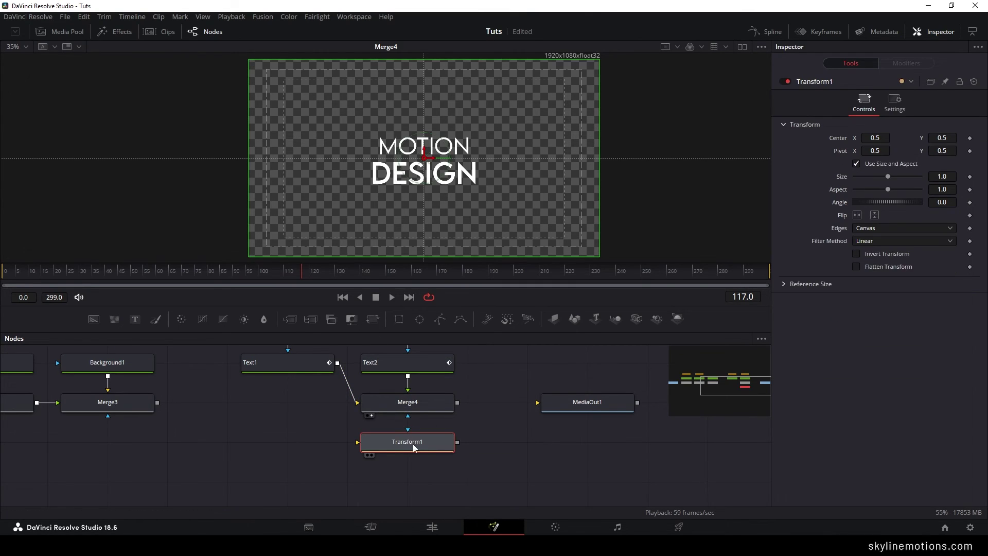
{"action": "key", "text": "F2"}
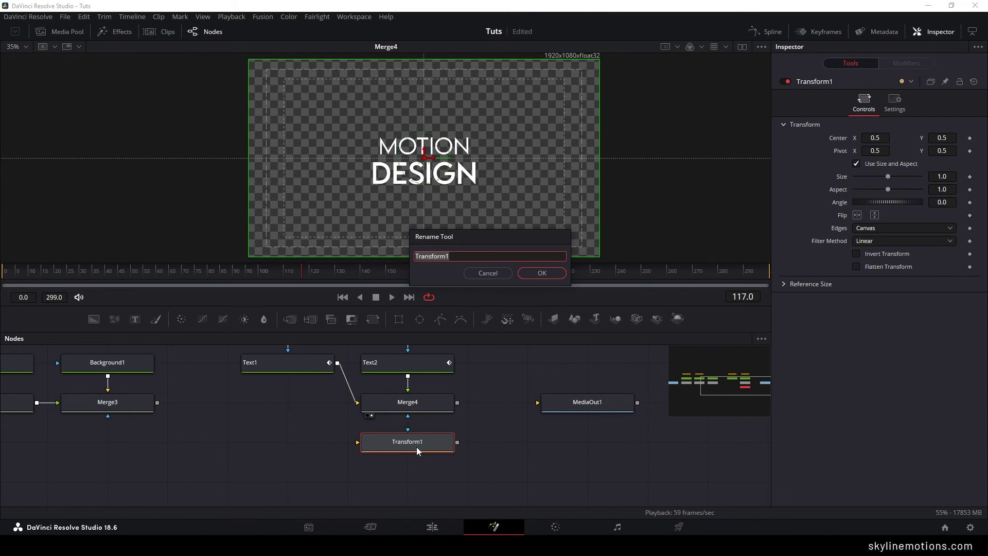
{"action": "type", "text": "An"}
{"action": "key", "text": "Escape"}
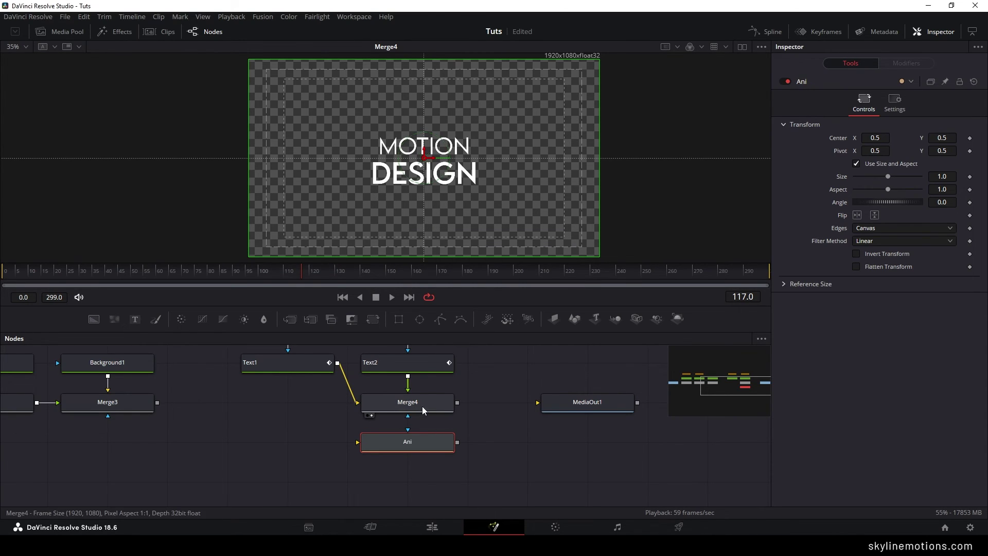
{"action": "left_click_drag", "start_coordinate": [456, 404], "coordinate": [473, 256]}
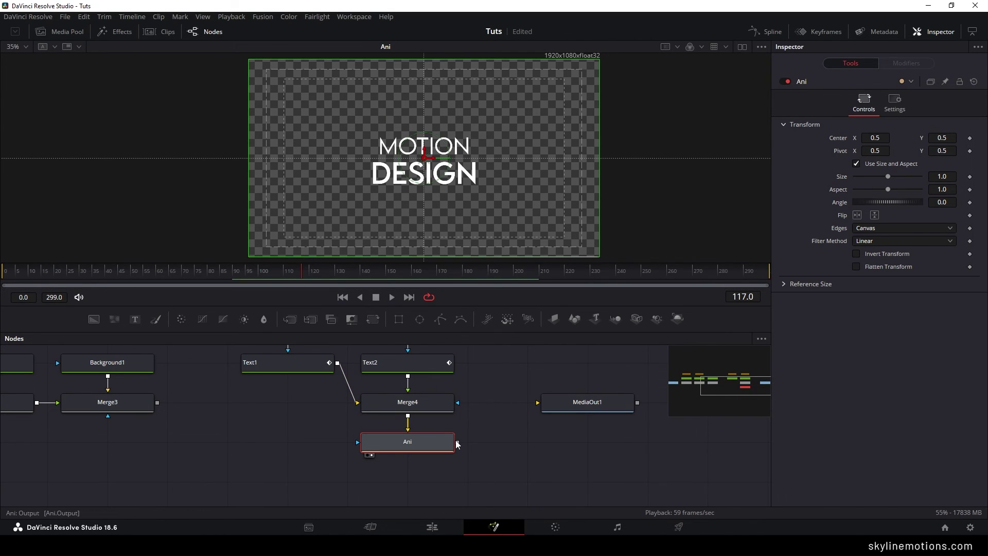
{"action": "left_click", "coordinate": [307, 274]}
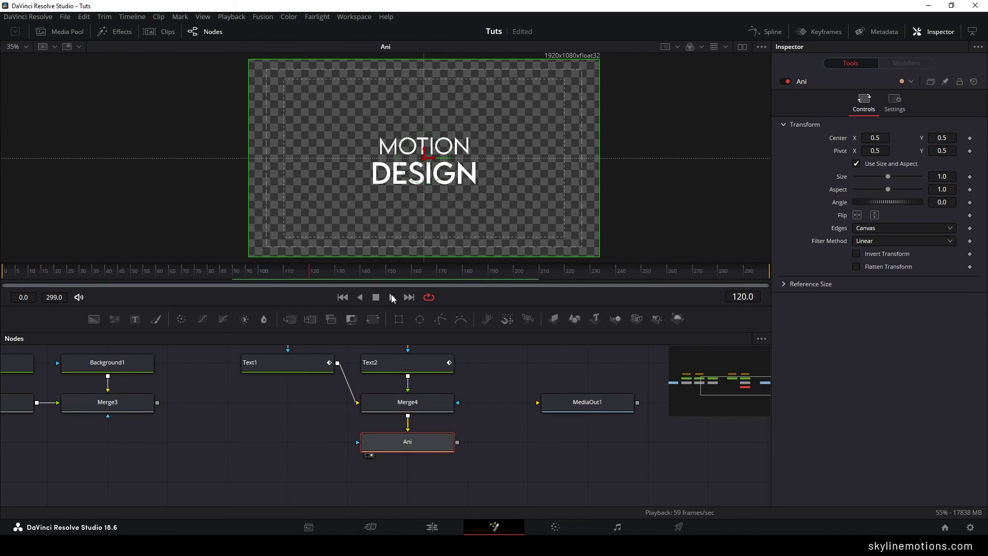
Keyframe Ani's Size around frames 119 and 180, set it to 1.3 at frame 299, and preview.
{"action": "right_click", "coordinate": [841, 180]}
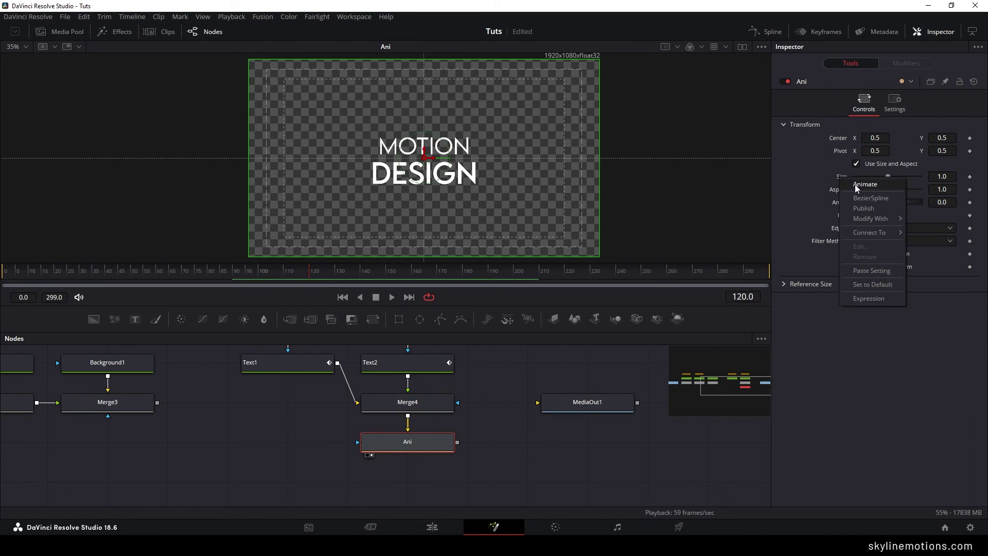
{"action": "left_click", "coordinate": [856, 185]}
{"action": "left_click_drag", "start_coordinate": [446, 276], "coordinate": [461, 278]}
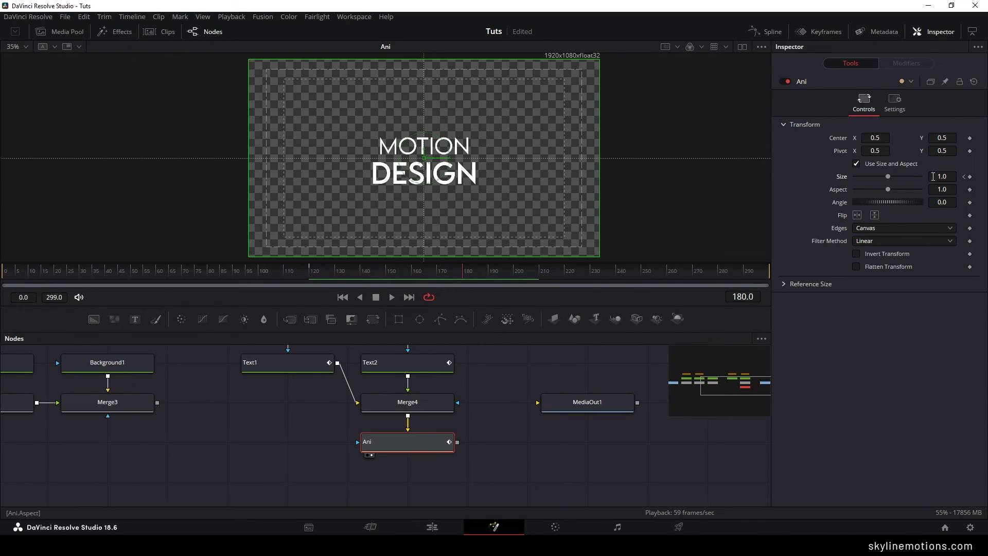
{"action": "right_click", "coordinate": [848, 178]}
{"action": "left_click", "coordinate": [856, 184]}
{"action": "left_click_drag", "start_coordinate": [472, 276], "coordinate": [792, 285]}
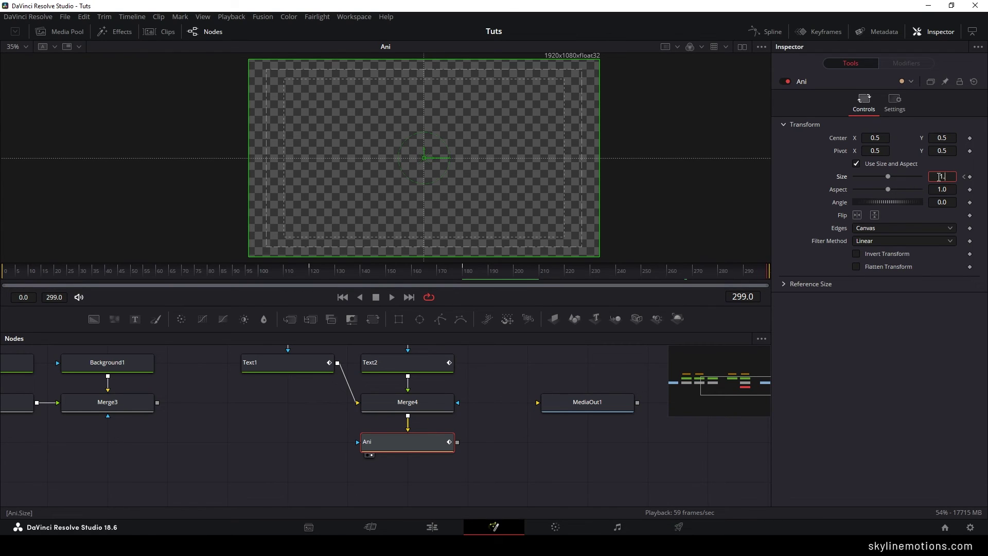
{"action": "type", "text": "3"}
{"action": "key", "text": "Tab"}
{"action": "key", "text": "space"}
{"action": "key", "text": "Tab"}
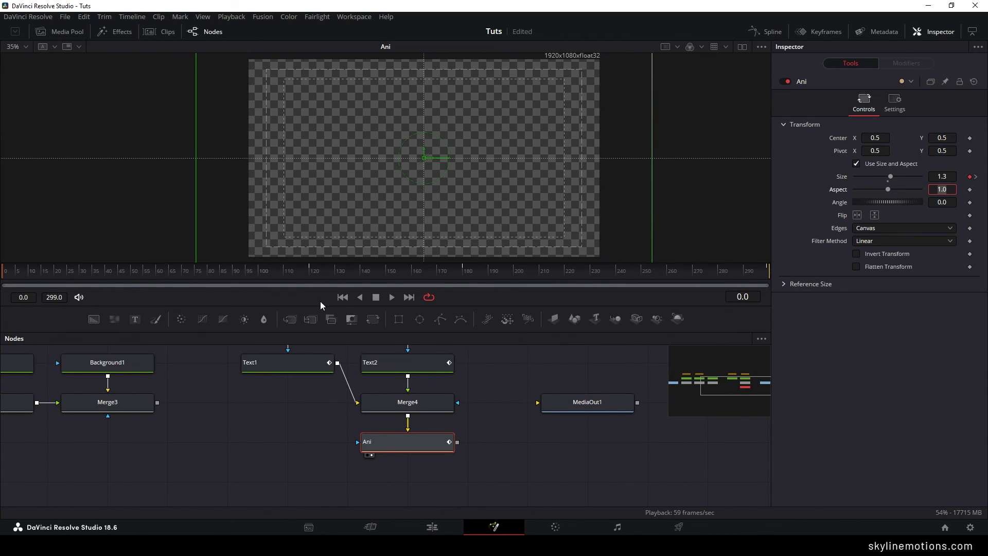
{"action": "left_click_drag", "start_coordinate": [125, 275], "coordinate": [535, 294]}
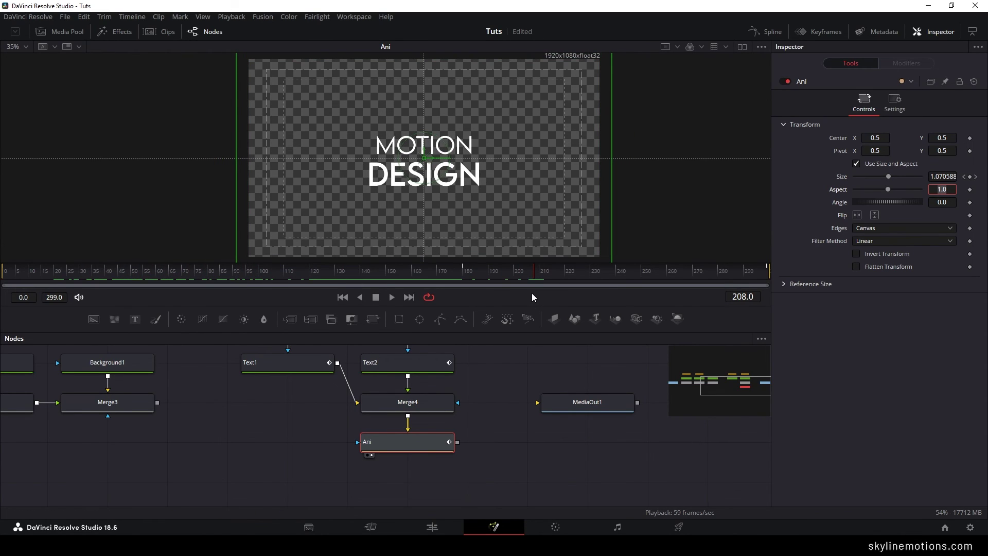
Ease Ani's Size curve with stretched Bezier handles in the Spline editor, then return to the node graph.
{"action": "left_click", "coordinate": [768, 32]}
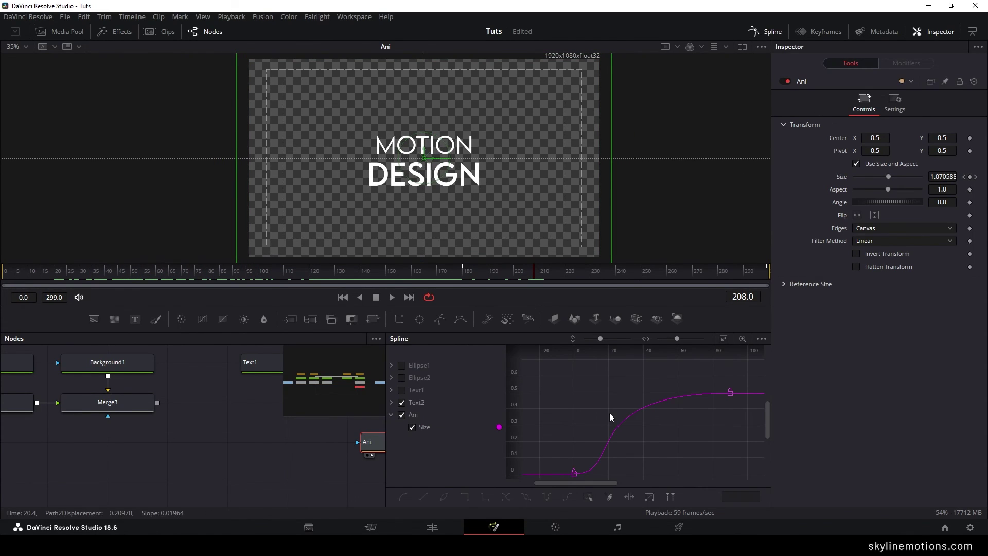
{"action": "key", "text": "F4"}
{"action": "left_click", "coordinate": [11, 415]}
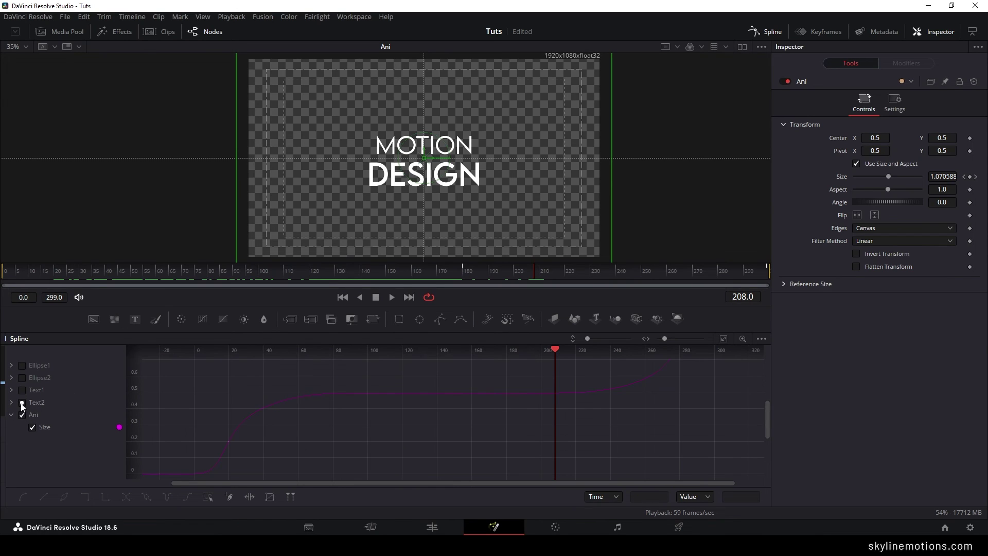
{"action": "left_click", "coordinate": [21, 401]}
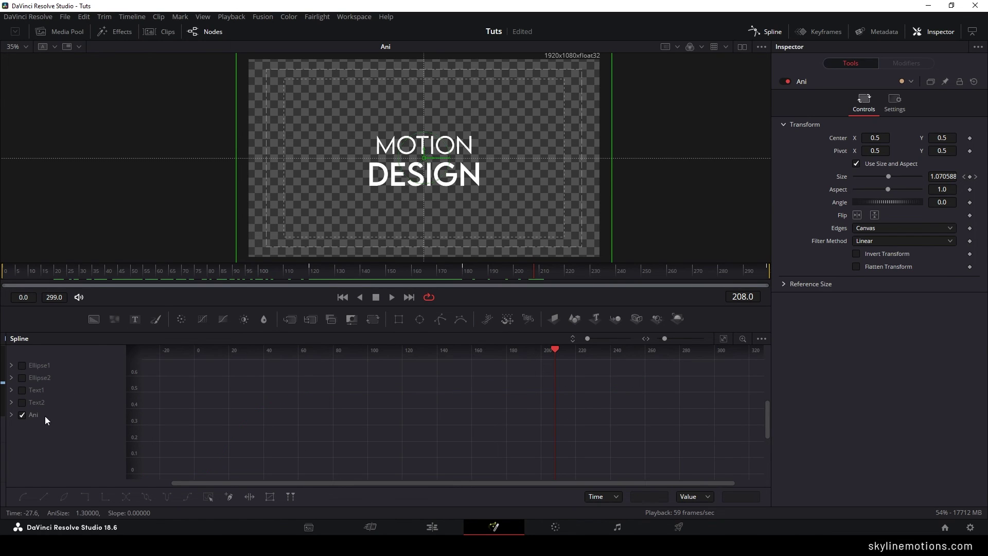
{"action": "left_click", "coordinate": [723, 338]}
{"action": "left_click_drag", "start_coordinate": [575, 470], "coordinate": [708, 470]}
{"action": "left_click_drag", "start_coordinate": [177, 363], "coordinate": [399, 470]}
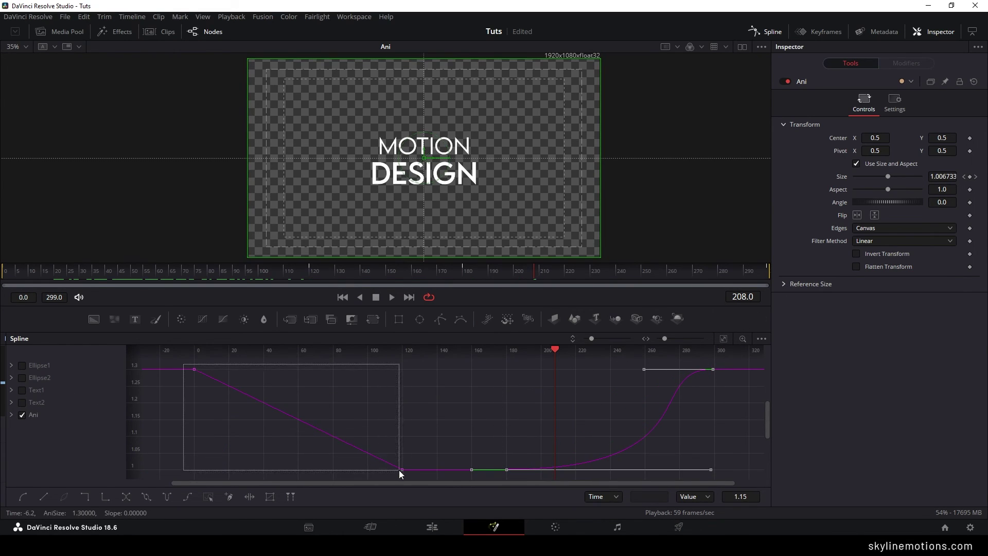
{"action": "left_click_drag", "start_coordinate": [332, 470], "coordinate": [192, 469]}
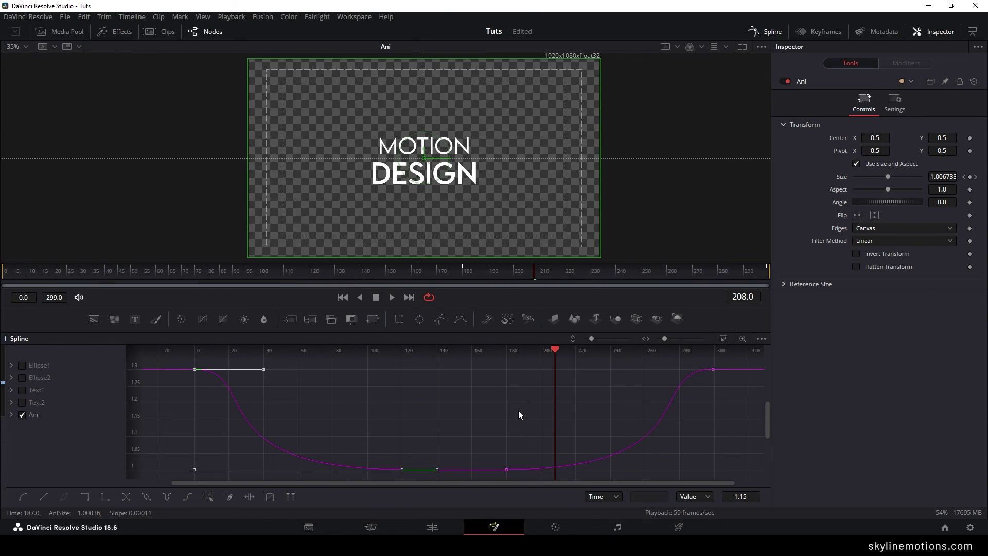
{"action": "left_click", "coordinate": [765, 33]}
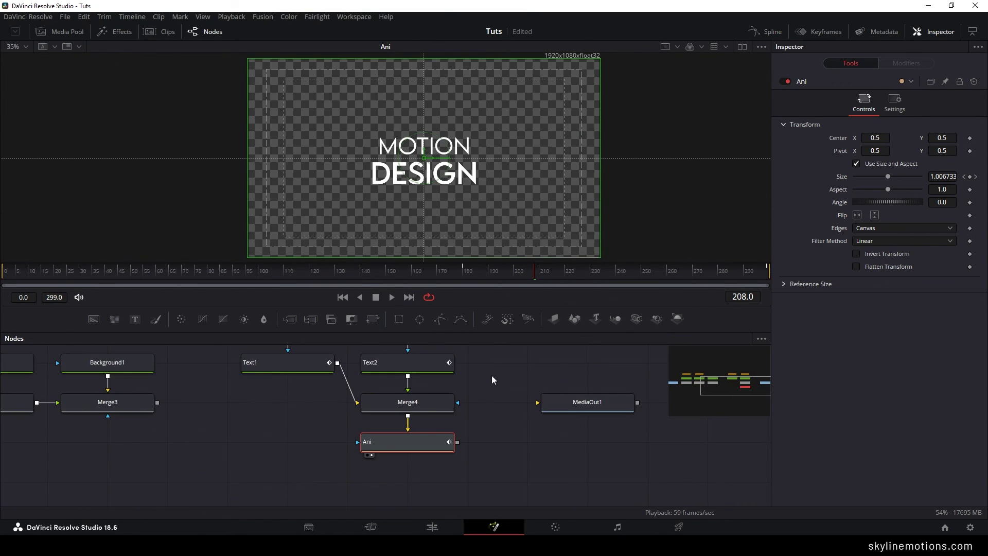
{"action": "left_click_drag", "start_coordinate": [483, 390], "coordinate": [492, 428]}
Enlarge and pan the node graph, moving the text and Ani nodes up and to the left.
{"action": "left_click_drag", "start_coordinate": [470, 332], "coordinate": [495, 256]}
{"action": "left_click_drag", "start_coordinate": [495, 293], "coordinate": [535, 357]}
{"action": "scroll", "coordinate": [534, 354], "scroll_direction": "down", "scroll_amount": 2}
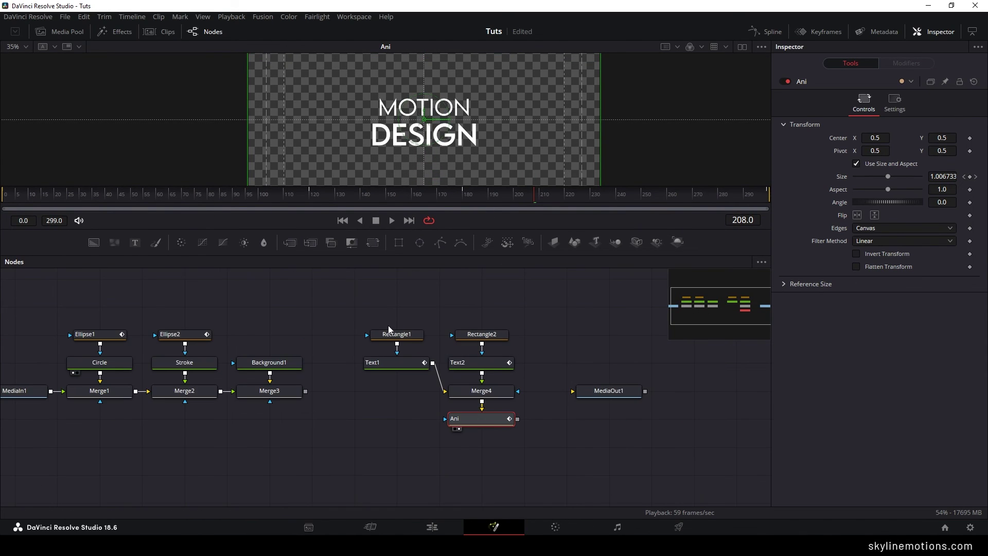
{"action": "left_click_drag", "start_coordinate": [353, 295], "coordinate": [520, 453]}
{"action": "left_click_drag", "start_coordinate": [508, 431], "coordinate": [305, 391]}
{"action": "left_click", "coordinate": [447, 397]}
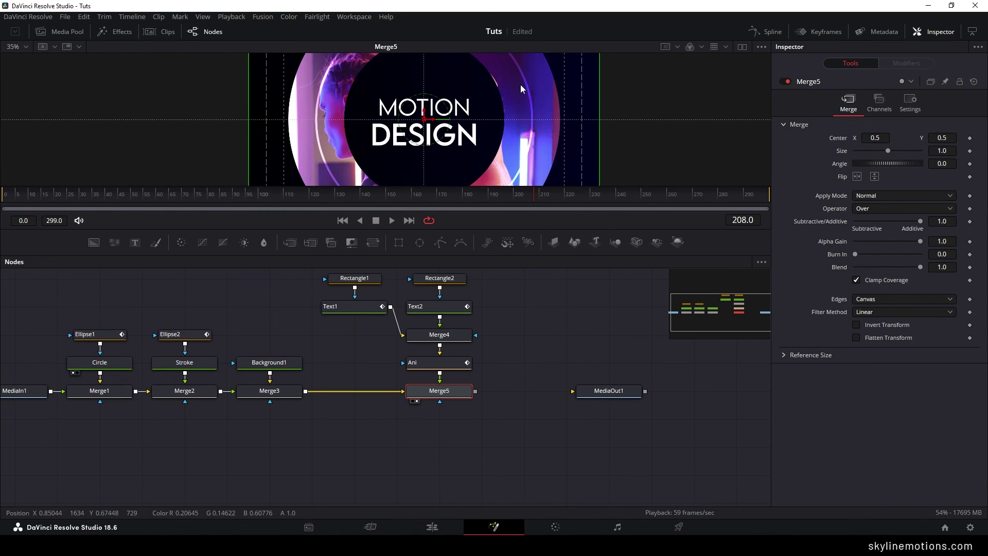
View Merge5 and wire its output into MediaOut1, then go to the Edit page.
{"action": "key", "text": "1"}
{"action": "left_click", "coordinate": [551, 317]}
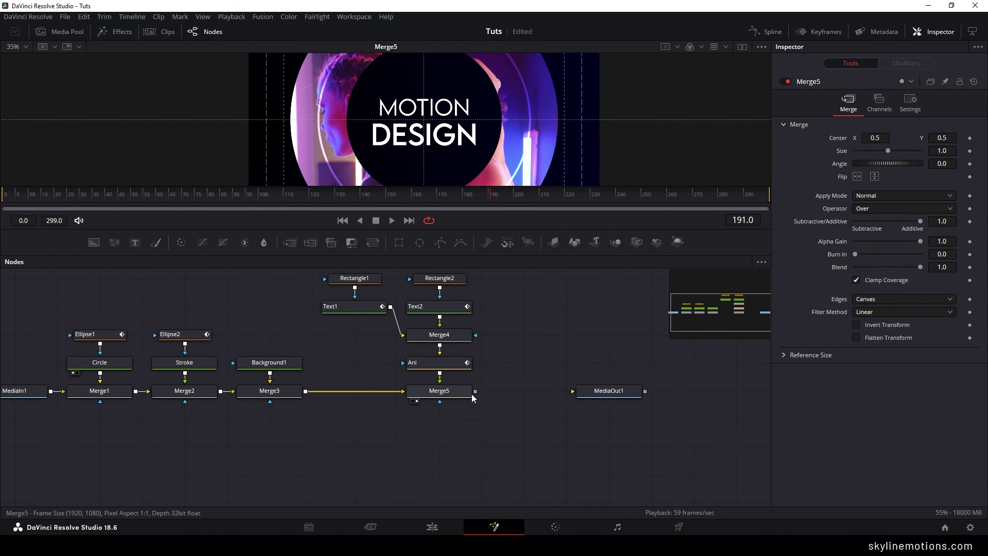
{"action": "left_click_drag", "start_coordinate": [474, 392], "coordinate": [605, 392]}
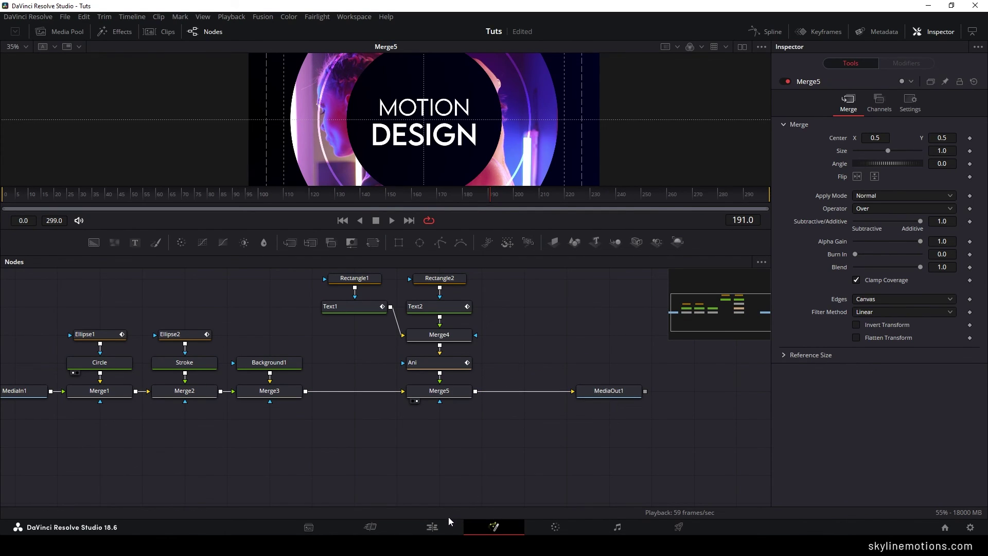
{"action": "left_click", "coordinate": [442, 529]}
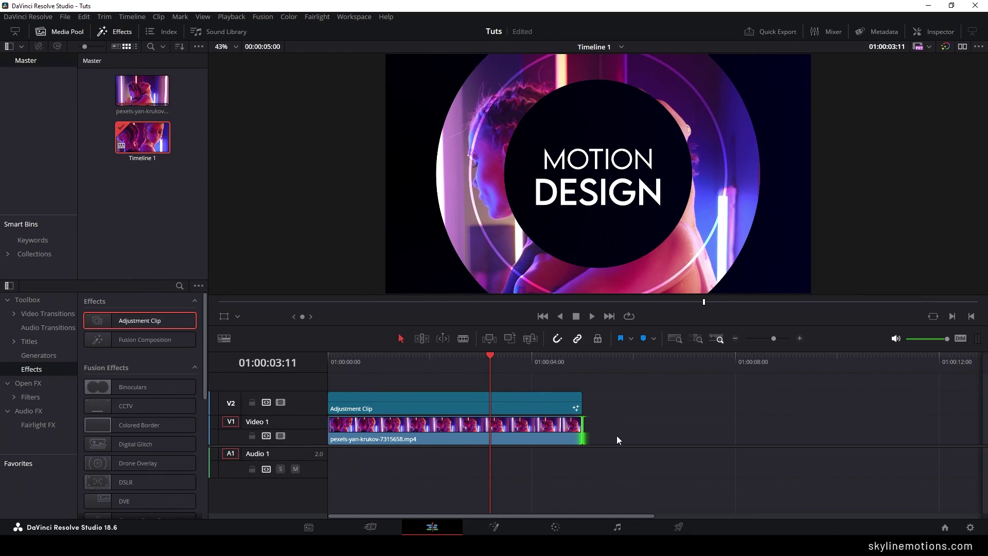
Play the timeline from the start to preview the MOTION DESIGN title.
{"action": "key", "text": "Home"}
{"action": "key", "text": "space"}
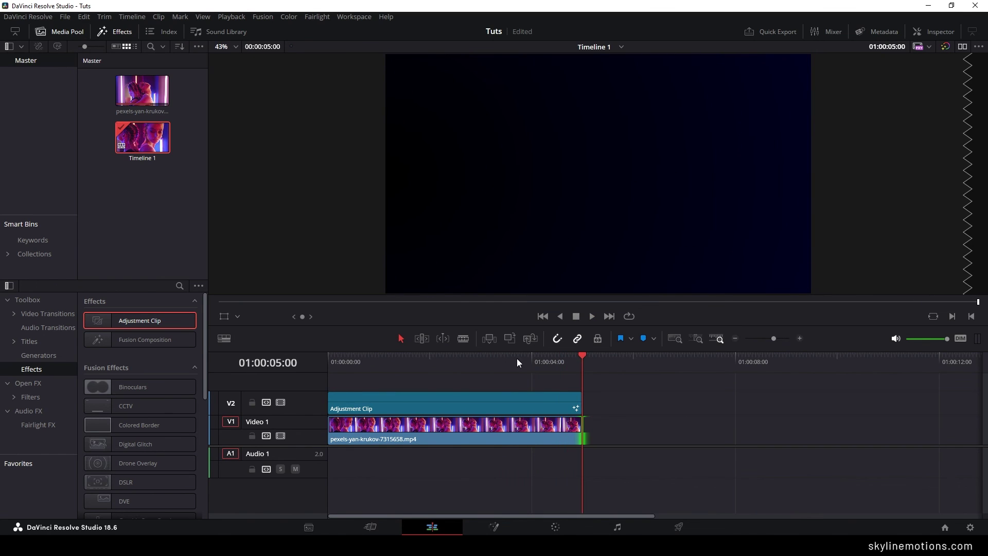
{"action": "key", "text": "Home"}
{"action": "key", "text": "space"}
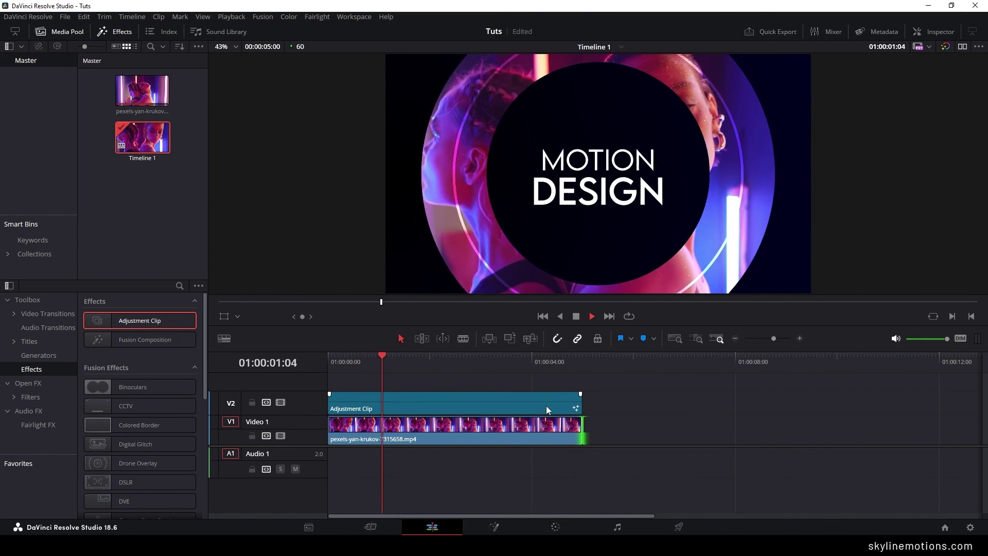
{"action": "key", "text": "space"}
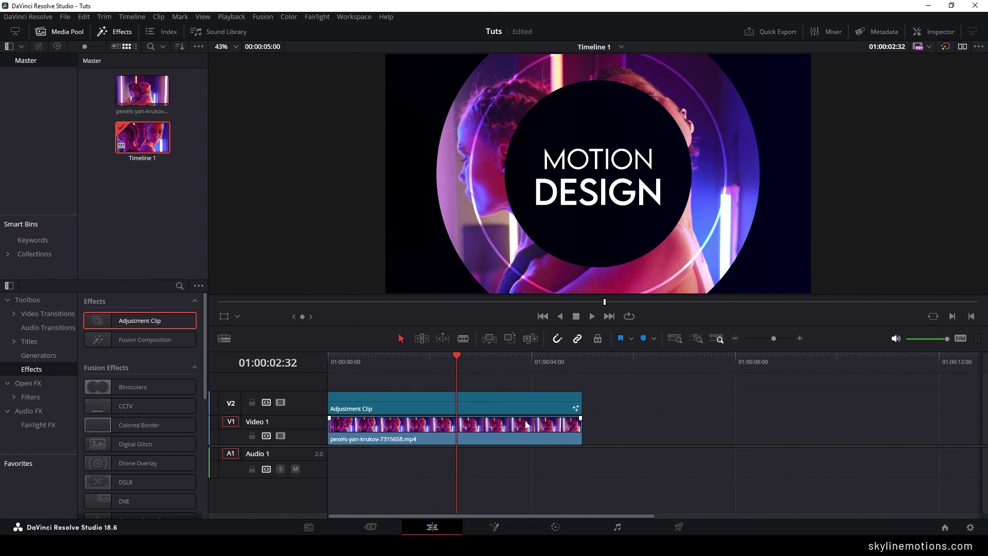
Import the second stock video and place it on V1 after the first clip.
{"action": "right_click", "coordinate": [138, 192]}
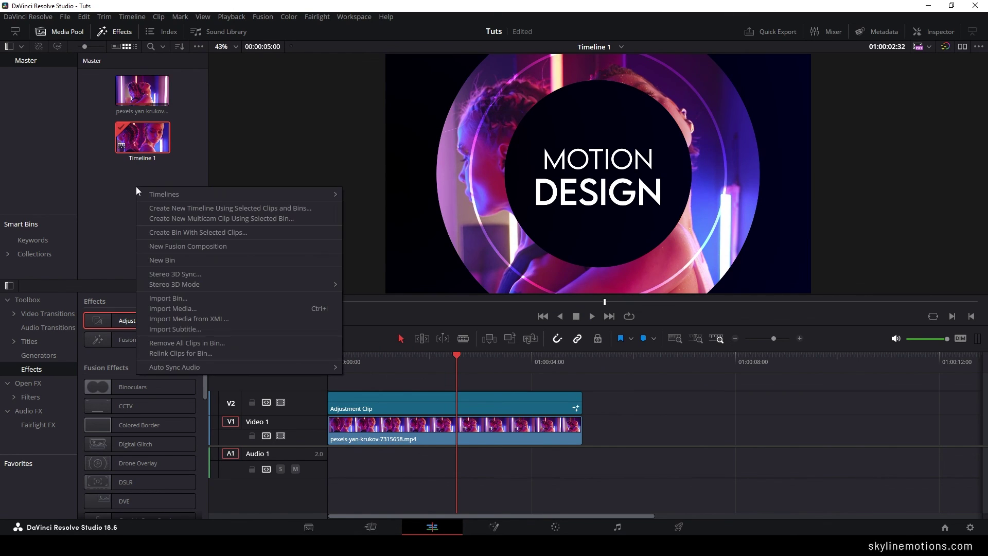
{"action": "left_click", "coordinate": [154, 298]}
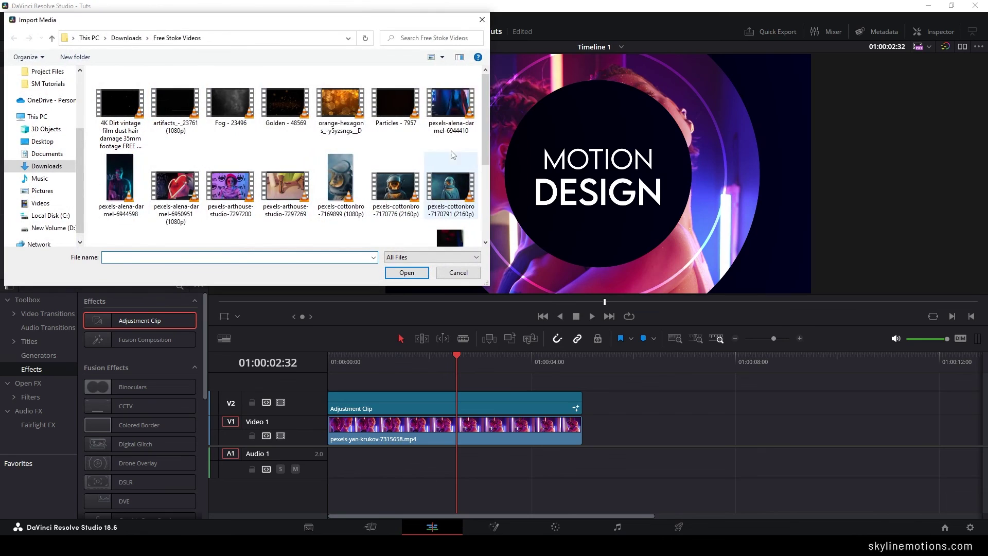
{"action": "left_click", "coordinate": [450, 105]}
{"action": "left_click", "coordinate": [412, 272]}
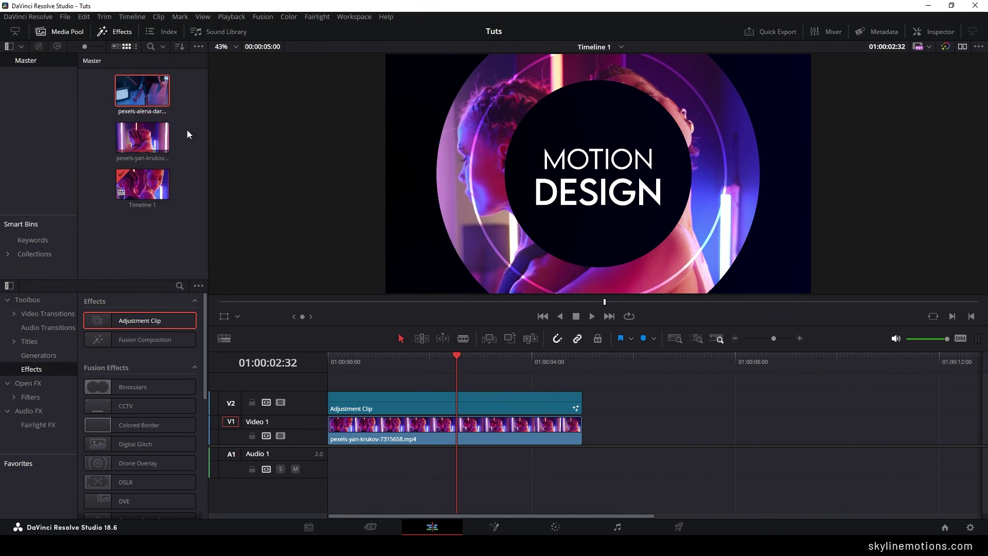
{"action": "left_click_drag", "start_coordinate": [142, 90], "coordinate": [671, 430]}
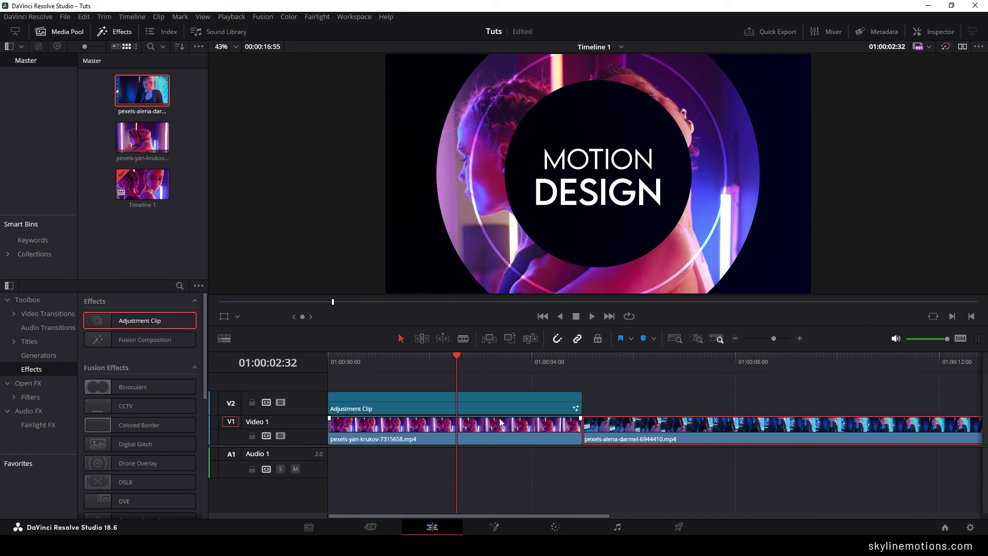
Paste a copy of the Adjustment Clip after the first and trim the second video to match it.
{"action": "left_click", "coordinate": [398, 408]}
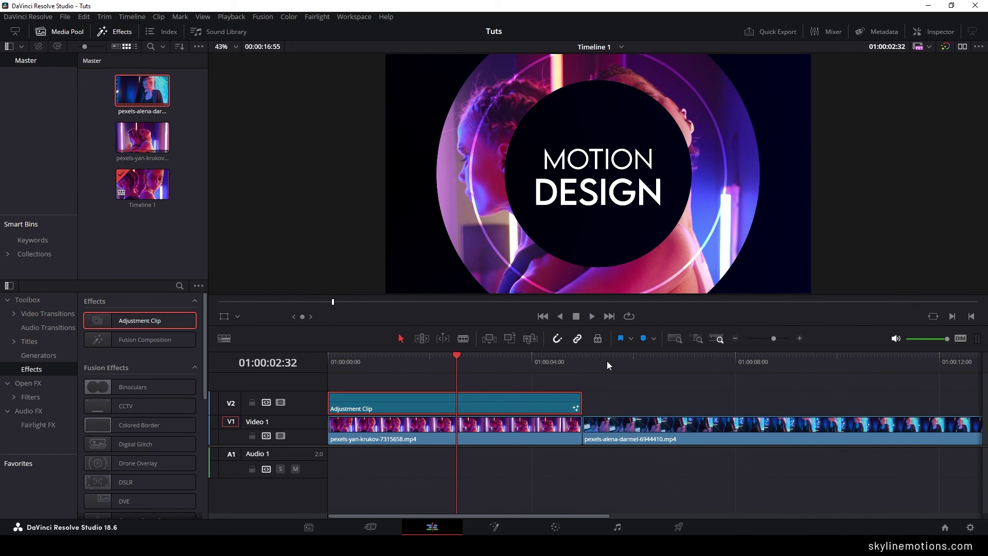
{"action": "left_click", "coordinate": [582, 361]}
{"action": "key", "text": "ctrl+v"}
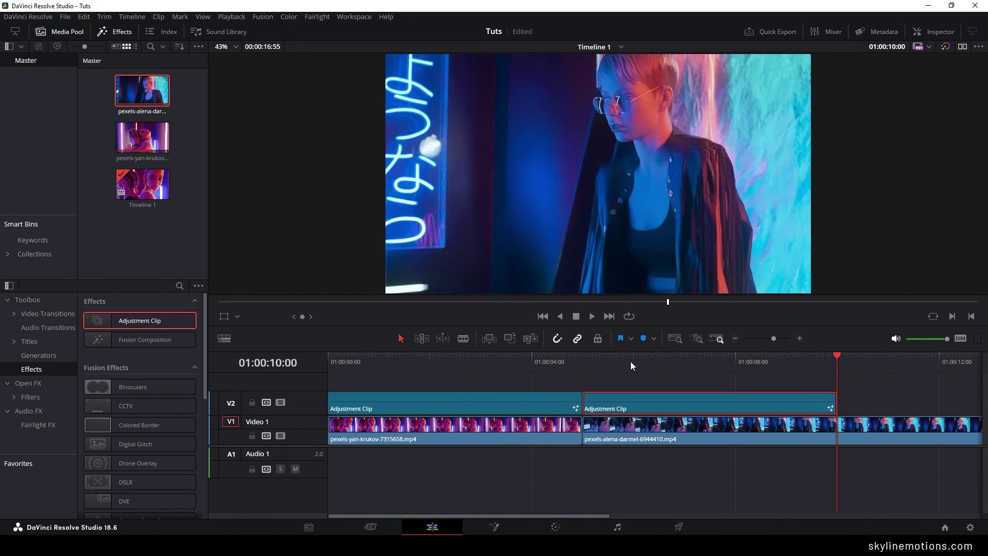
{"action": "left_click_drag", "start_coordinate": [589, 432], "coordinate": [715, 432]}
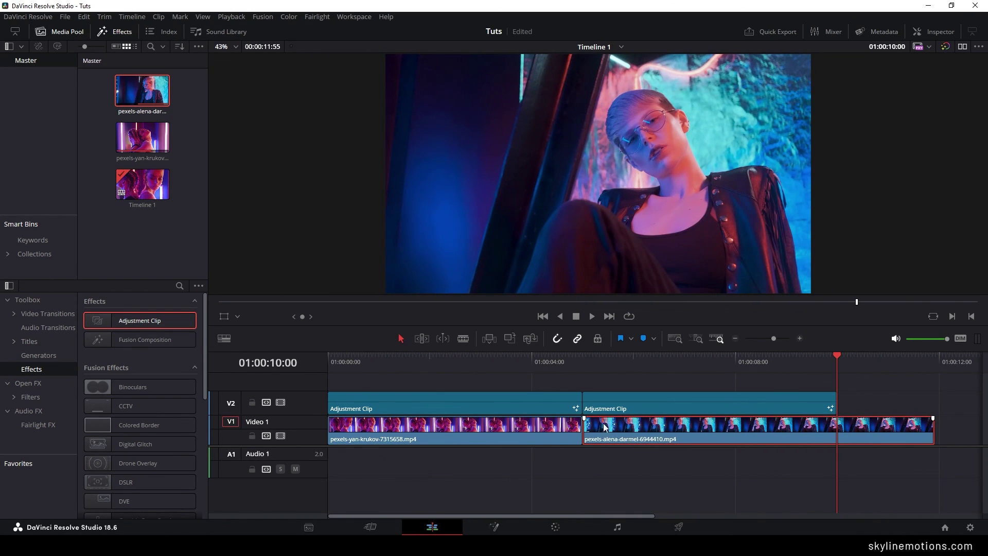
{"action": "left_click_drag", "start_coordinate": [604, 427], "coordinate": [680, 432]}
{"action": "left_click", "coordinate": [649, 361]}
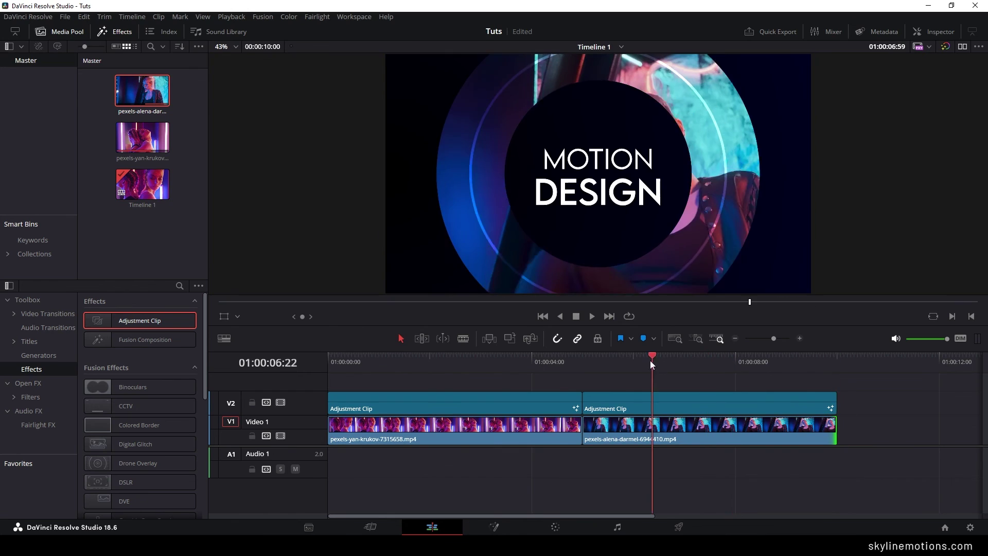
{"action": "left_click_drag", "start_coordinate": [650, 360], "coordinate": [696, 370]}
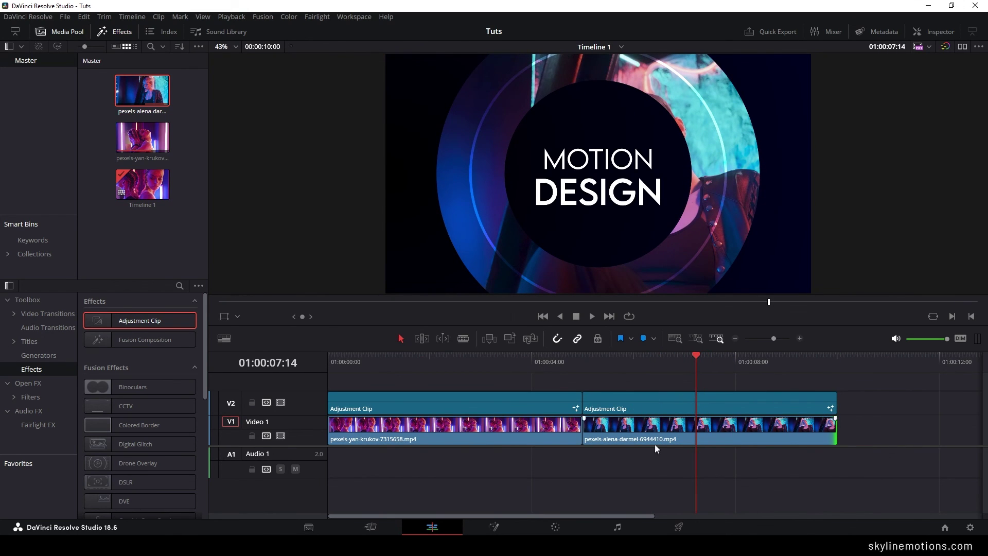
{"action": "left_click", "coordinate": [494, 526]}
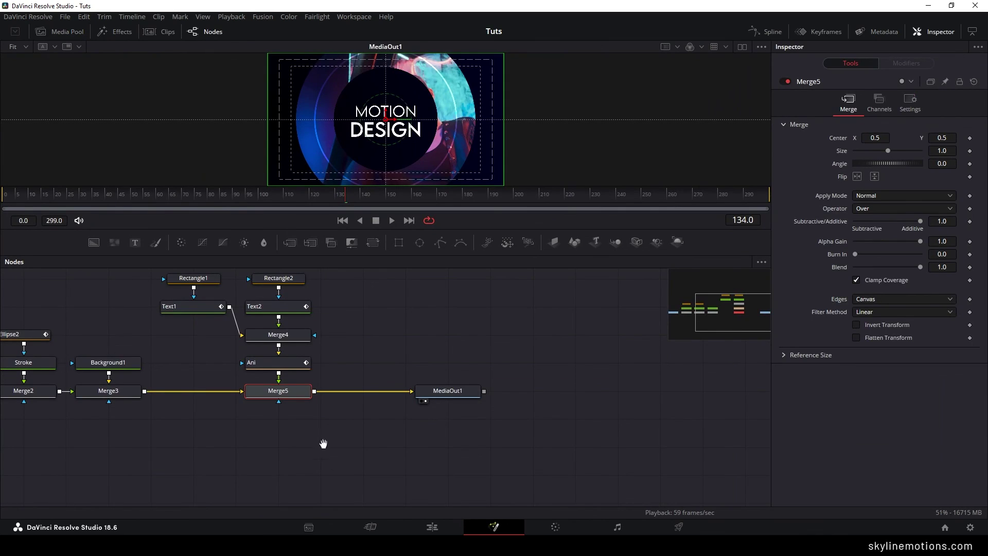
Replace Text1 with DAVINCI and Text2 with RESOLVE in the Inspector, then return to Edit.
{"action": "left_click", "coordinate": [342, 353]}
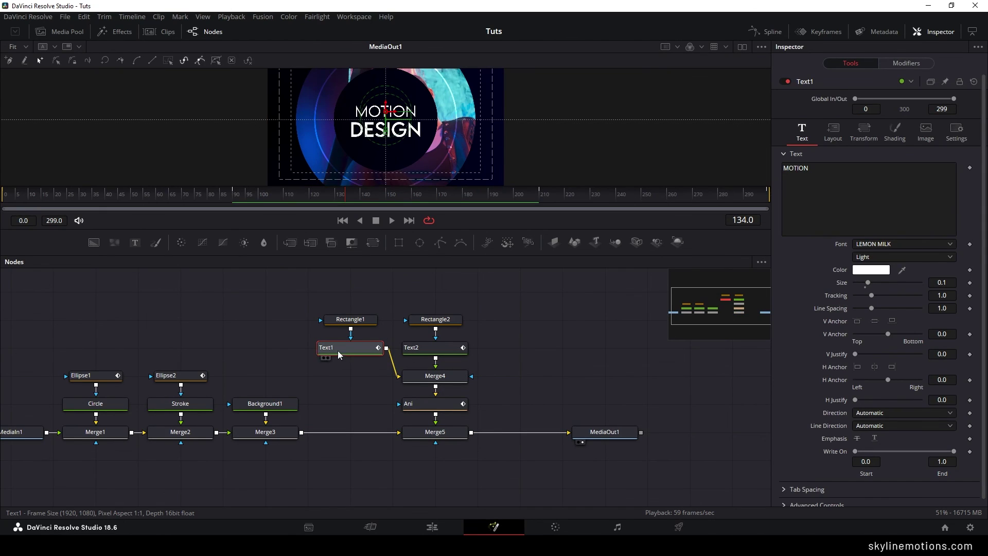
{"action": "left_click", "coordinate": [823, 185]}
{"action": "key", "text": "ctrl+a"}
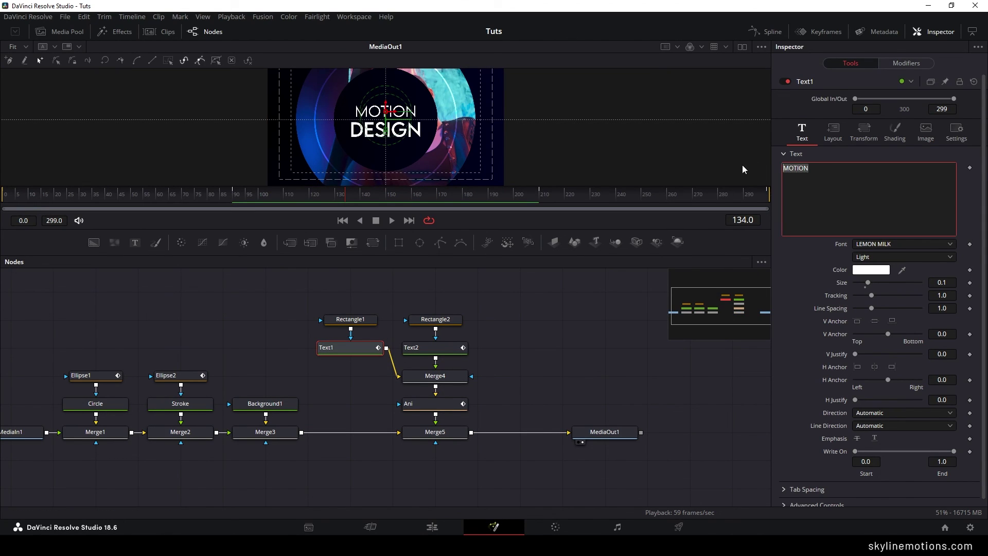
{"action": "type", "text": "DAVINCI"}
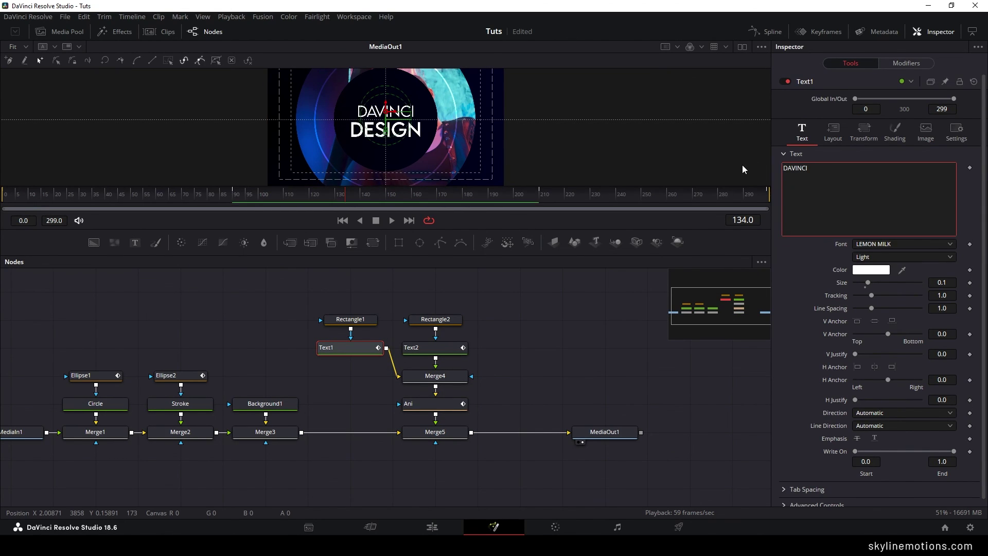
{"action": "left_click", "coordinate": [465, 353]}
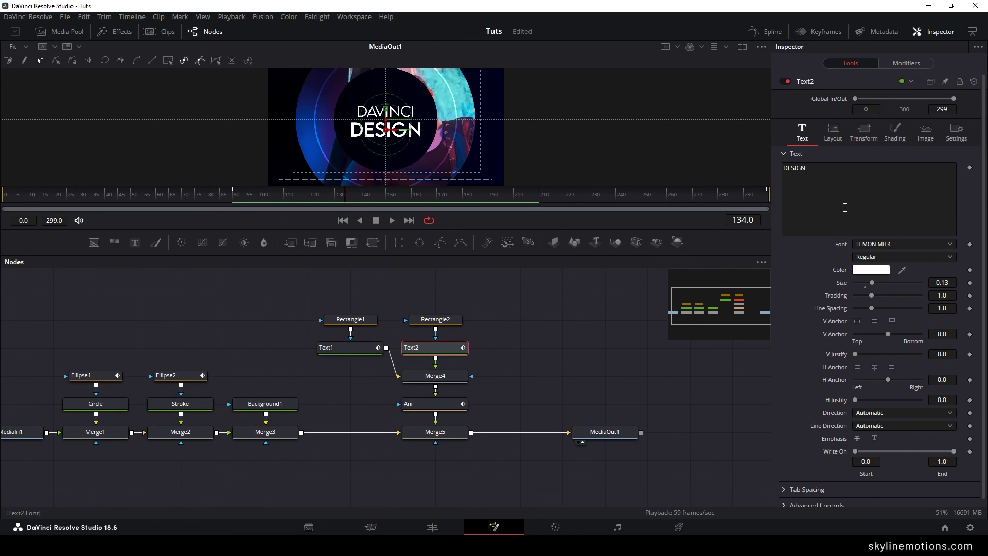
{"action": "type", "text": "RESOLVE"}
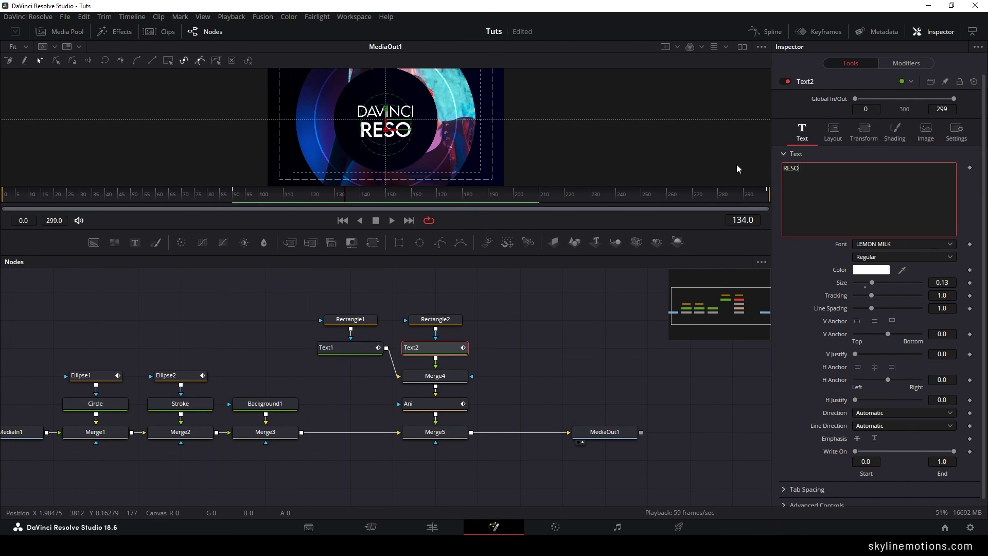
{"action": "left_click", "coordinate": [591, 308]}
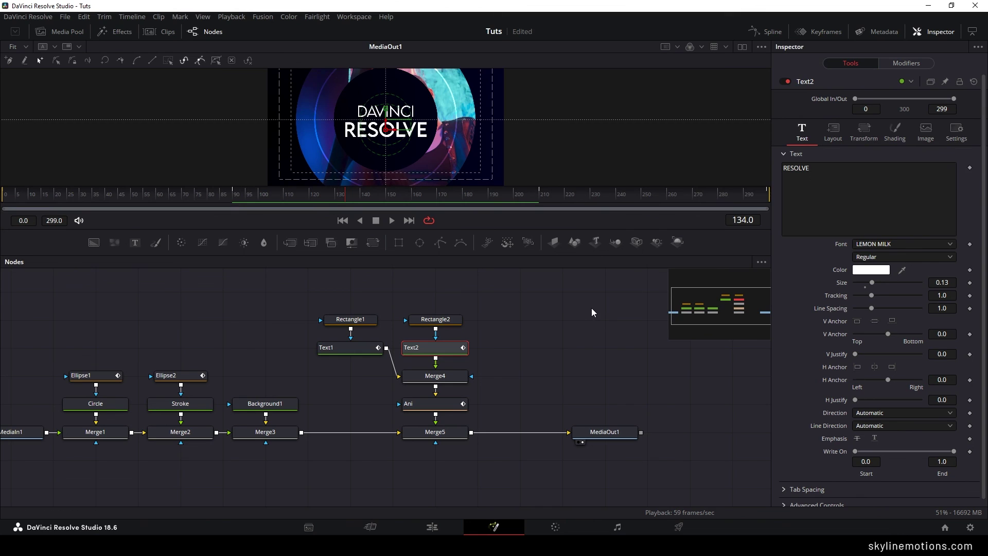
{"action": "left_click", "coordinate": [448, 531]}
Scrub the timeline, enable Loop, and play it full screen to review both title animations.
{"action": "left_click_drag", "start_coordinate": [621, 362], "coordinate": [328, 349]}
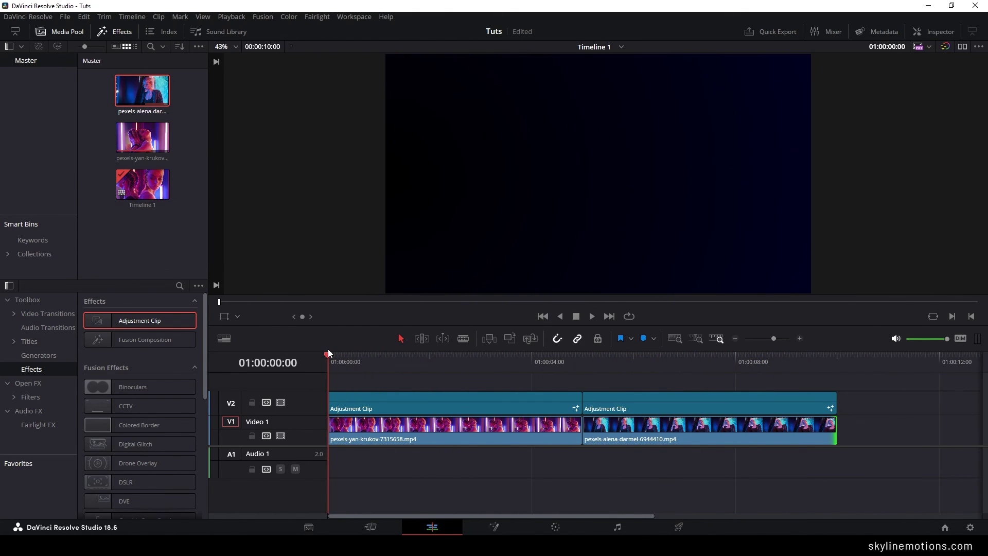
{"action": "left_click", "coordinate": [630, 319]}
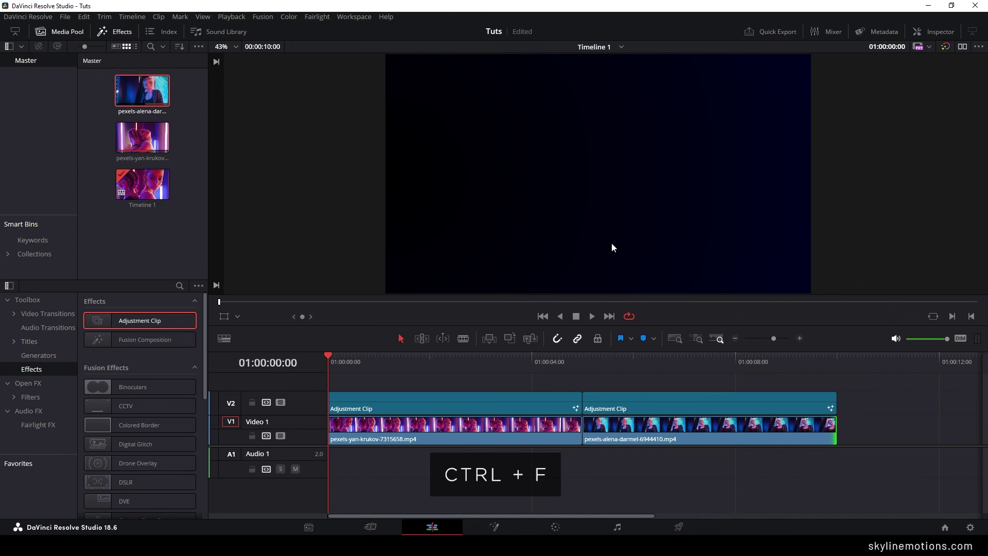
{"action": "key", "text": "ctrl+f"}
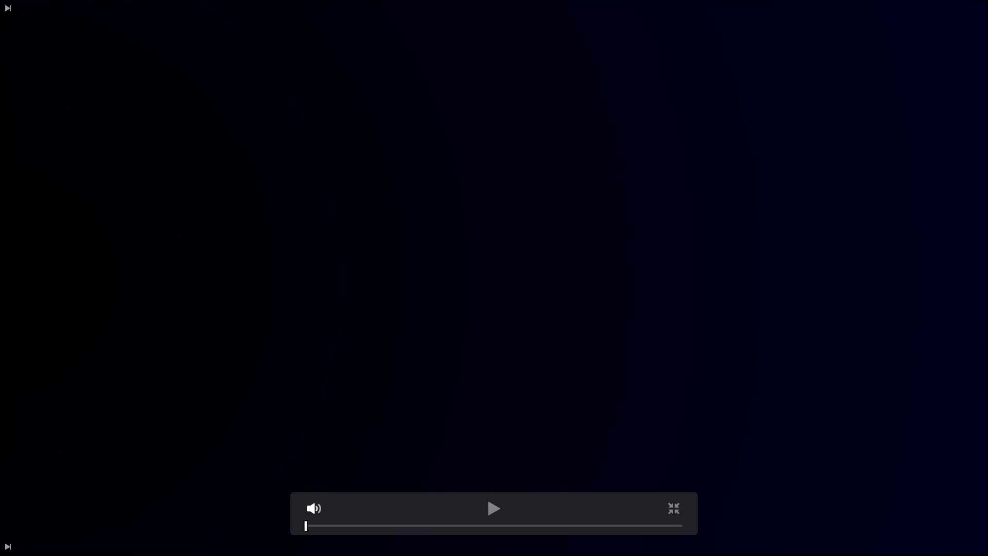
{"action": "key", "text": "space"}
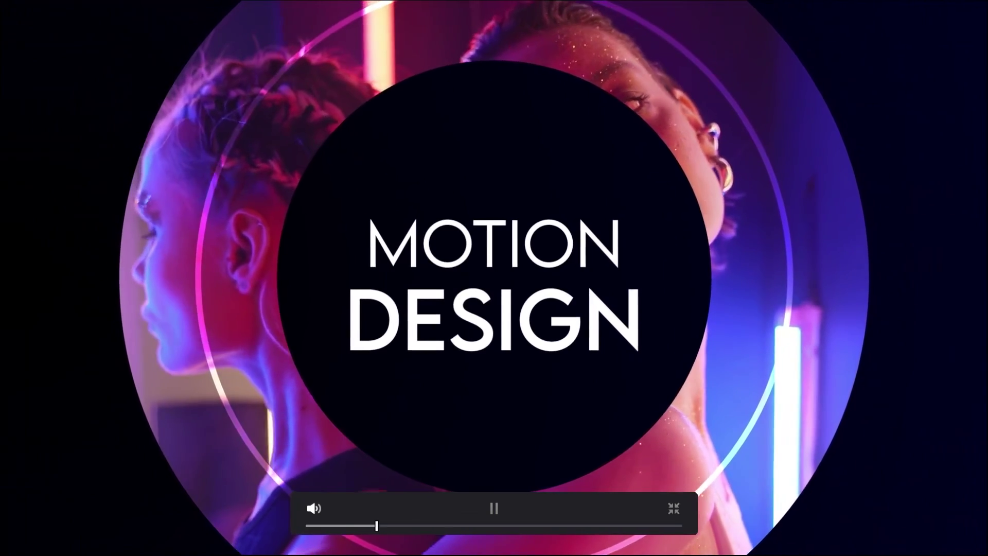